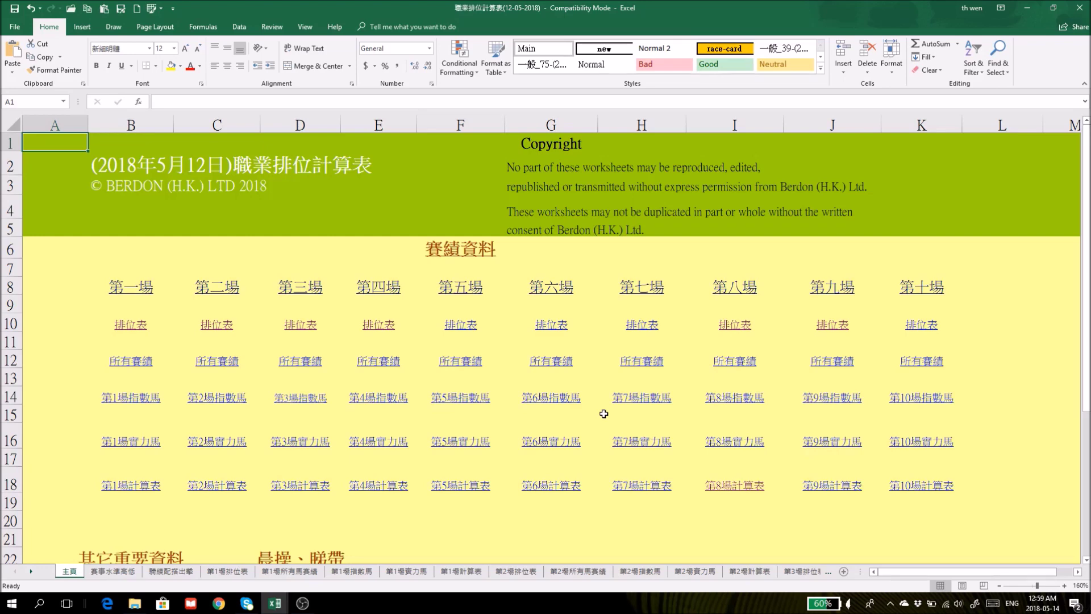
# Review the race 8 排位表 from the main page, select the horse name 世澤之星, and return to the main page.
pyautogui.click(735, 326)
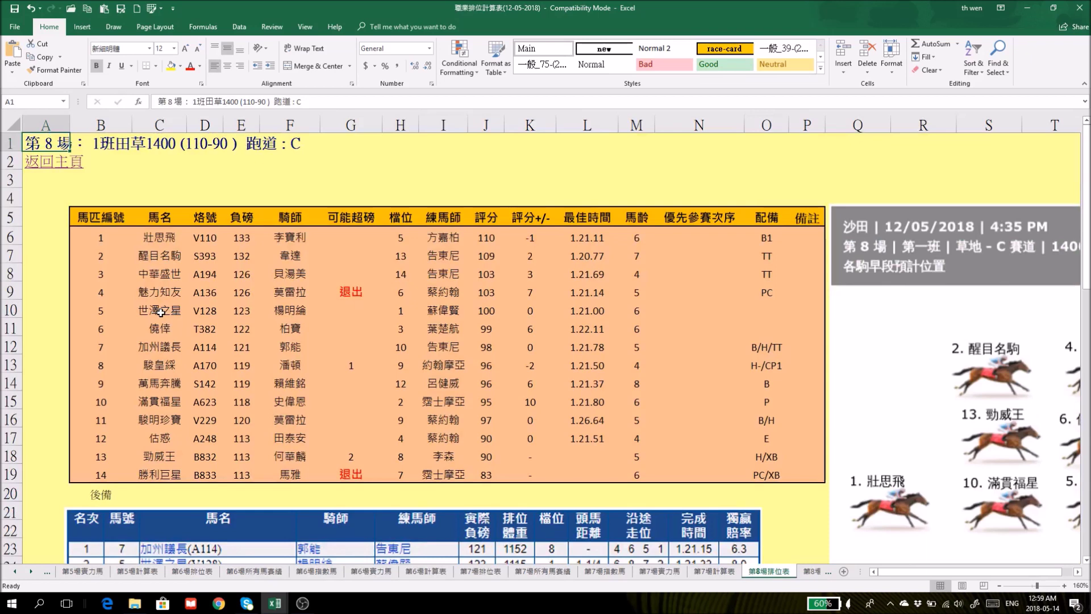
pyautogui.click(45, 167)
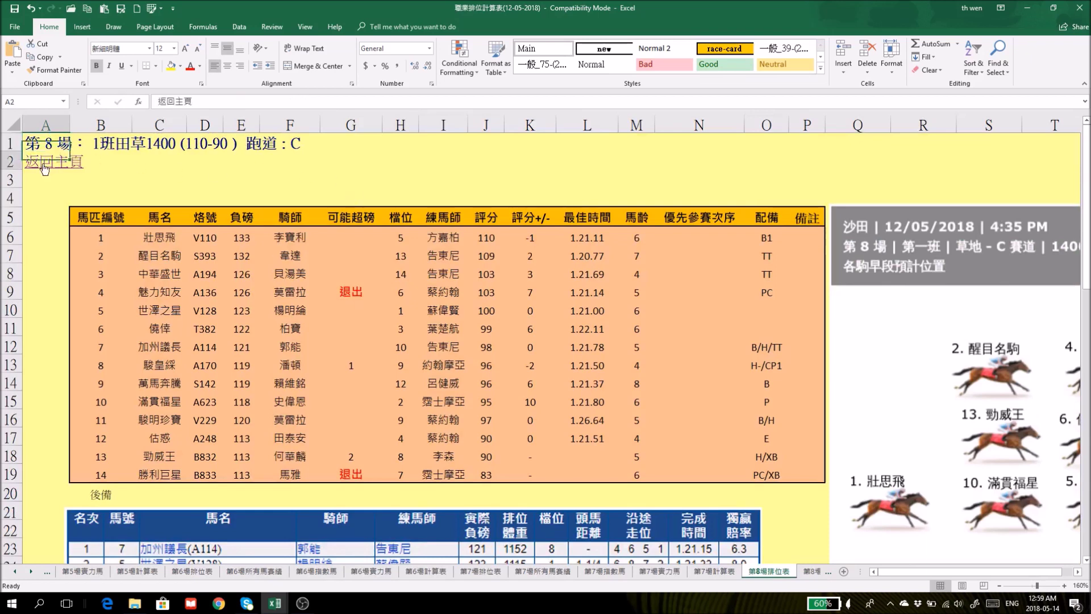
pyautogui.click(44, 165)
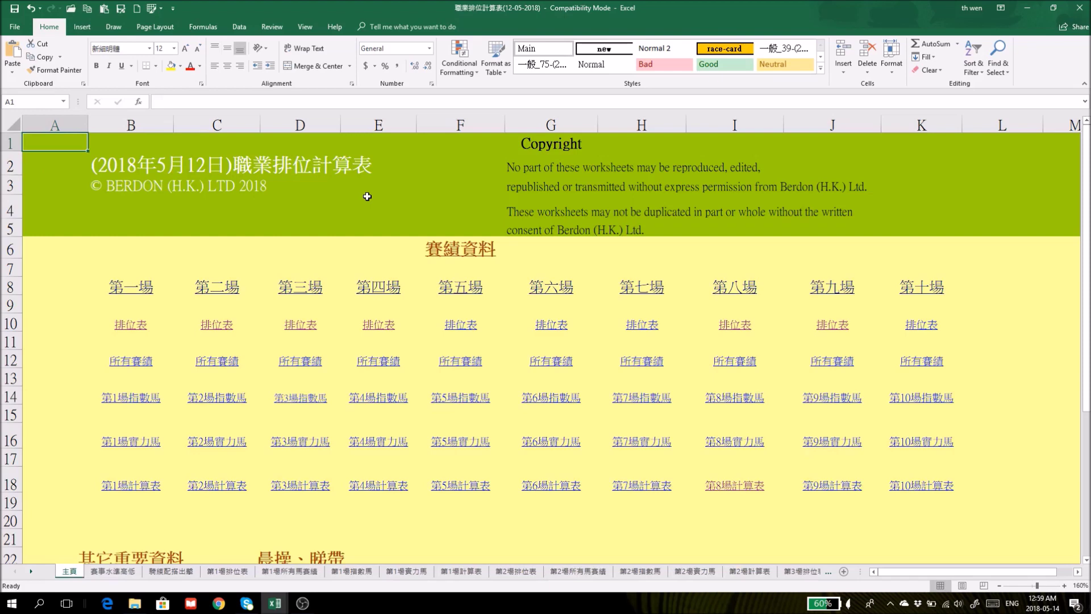
pyautogui.click(731, 326)
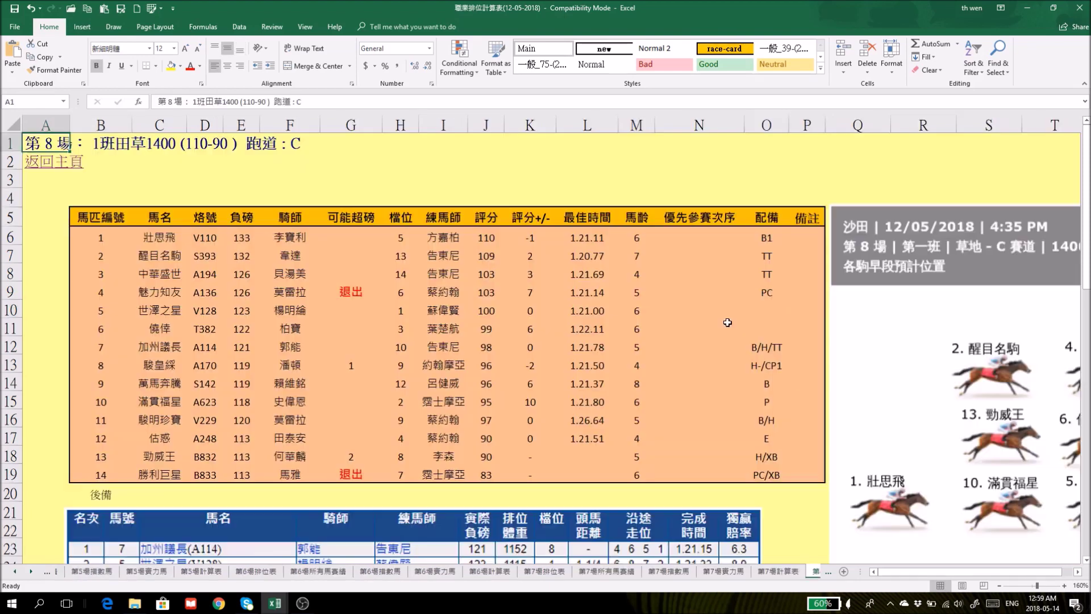
pyautogui.click(178, 309)
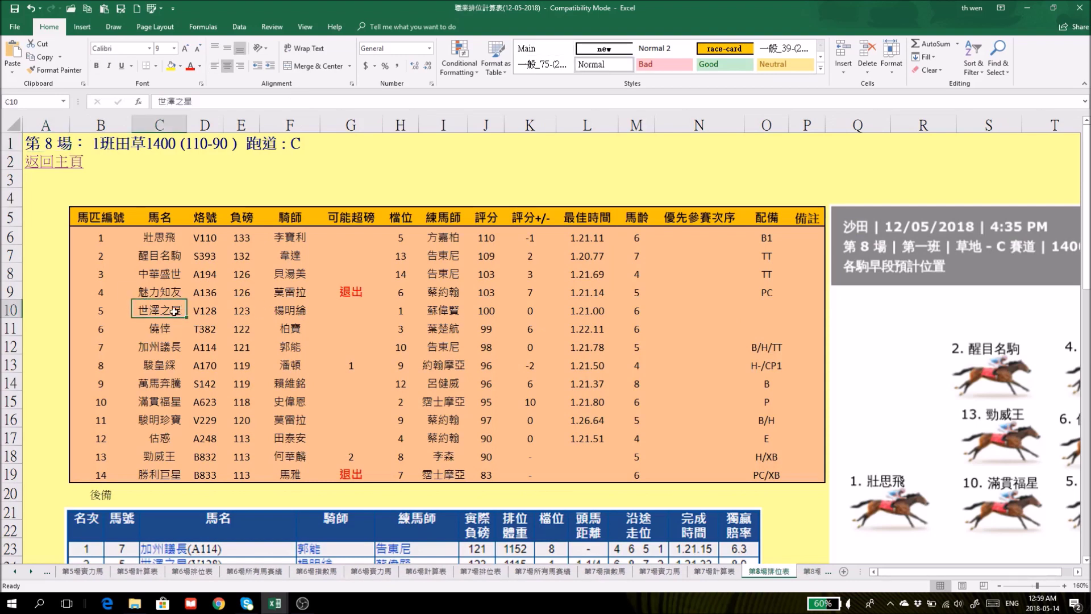
pyautogui.click(51, 165)
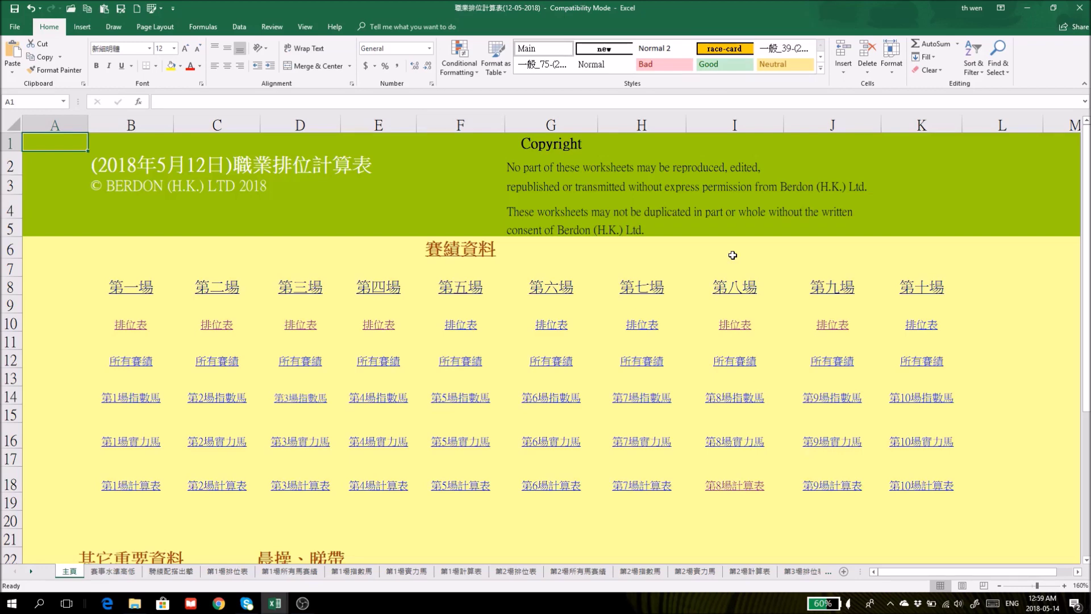
# Reopen the race 8 排位表, check the race results table below the runners, and go back to the main page.
pyautogui.click(735, 325)
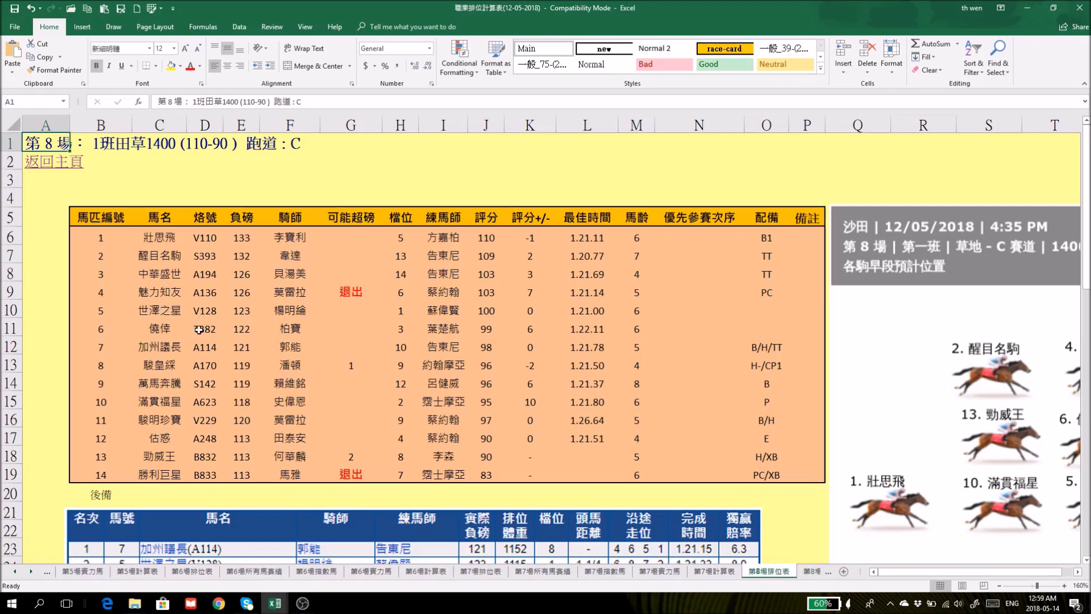
pyautogui.scroll(-4, 517, 454)
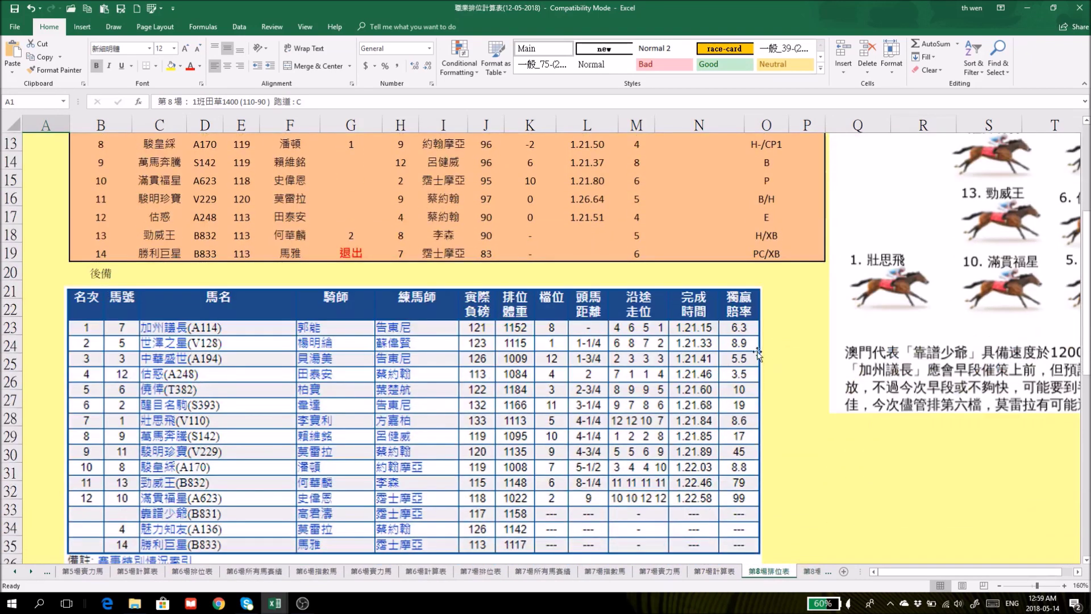
pyautogui.scroll(4, 745, 364)
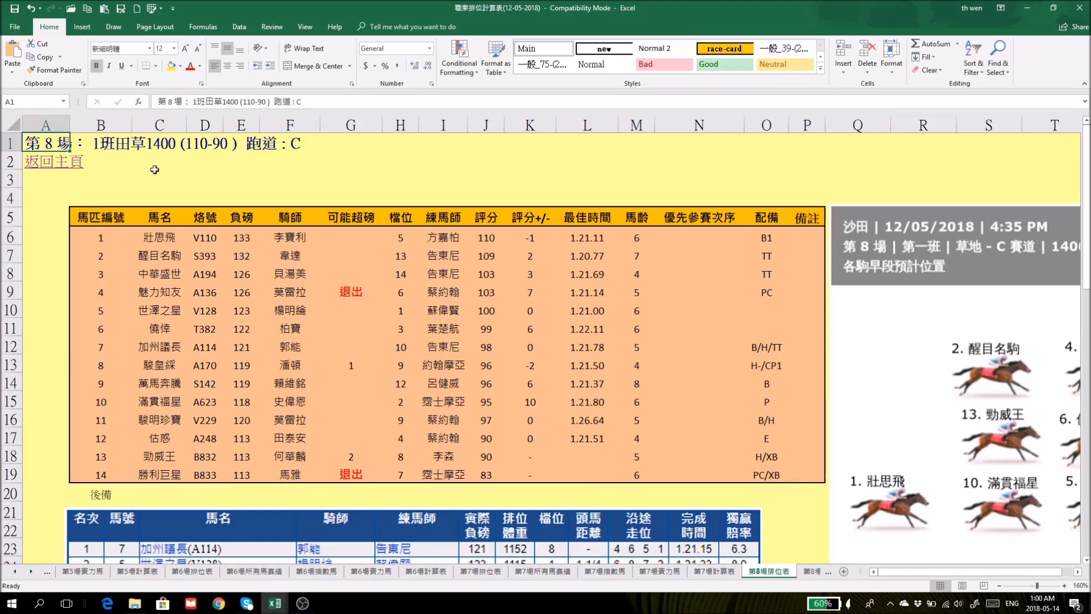
pyautogui.click(59, 165)
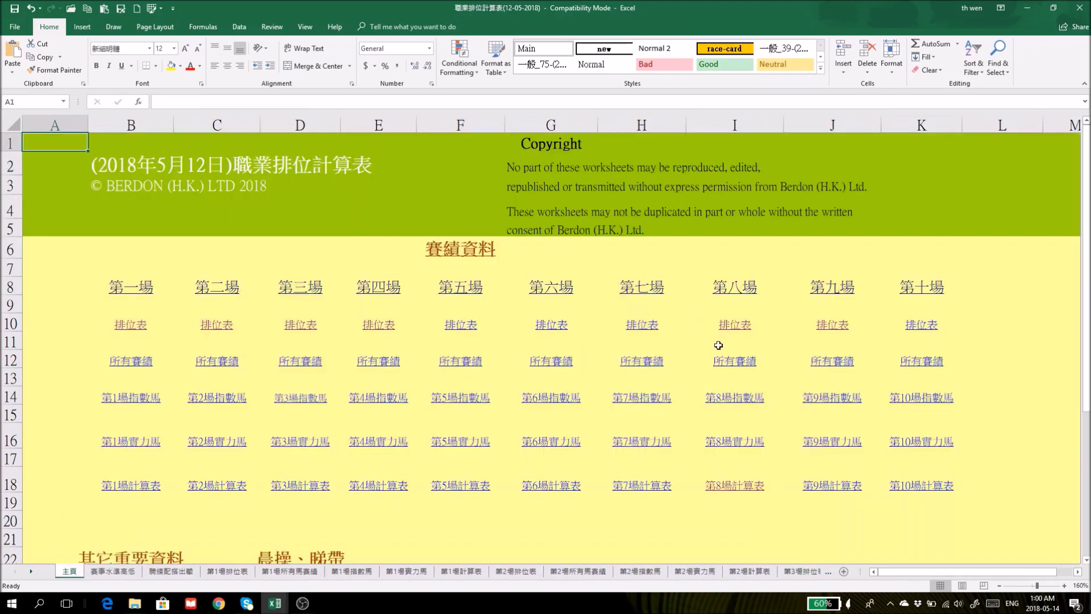
# Open 第8場計算表 from the main page and inspect the 上幾仗 and 名次 filters of the 田草 1400 pivot table.
pyautogui.click(735, 492)
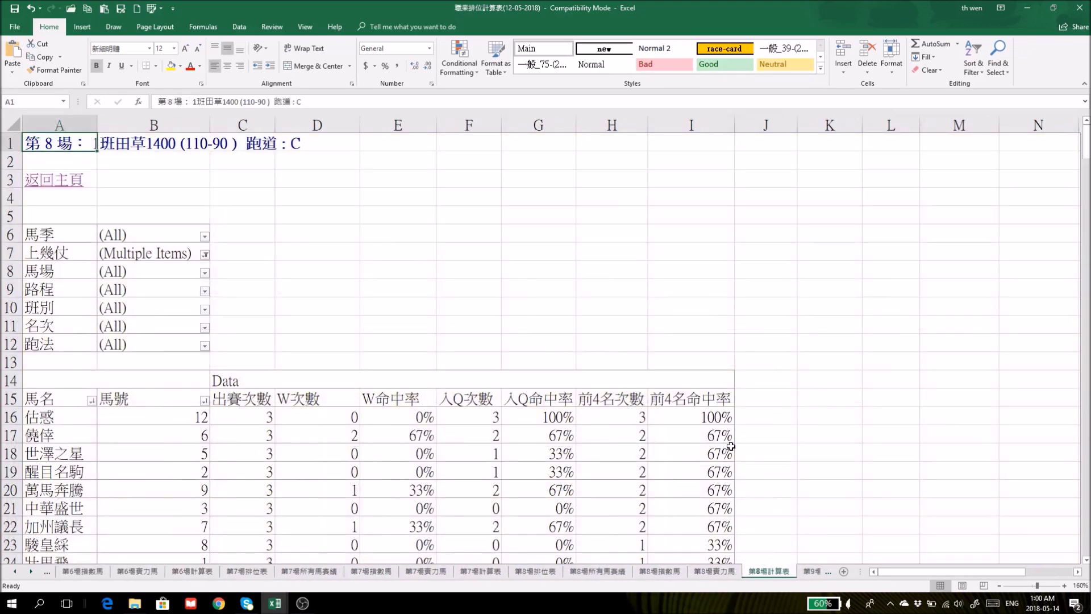
pyautogui.scroll(-5, 731, 447)
pyautogui.scroll(-3, 731, 446)
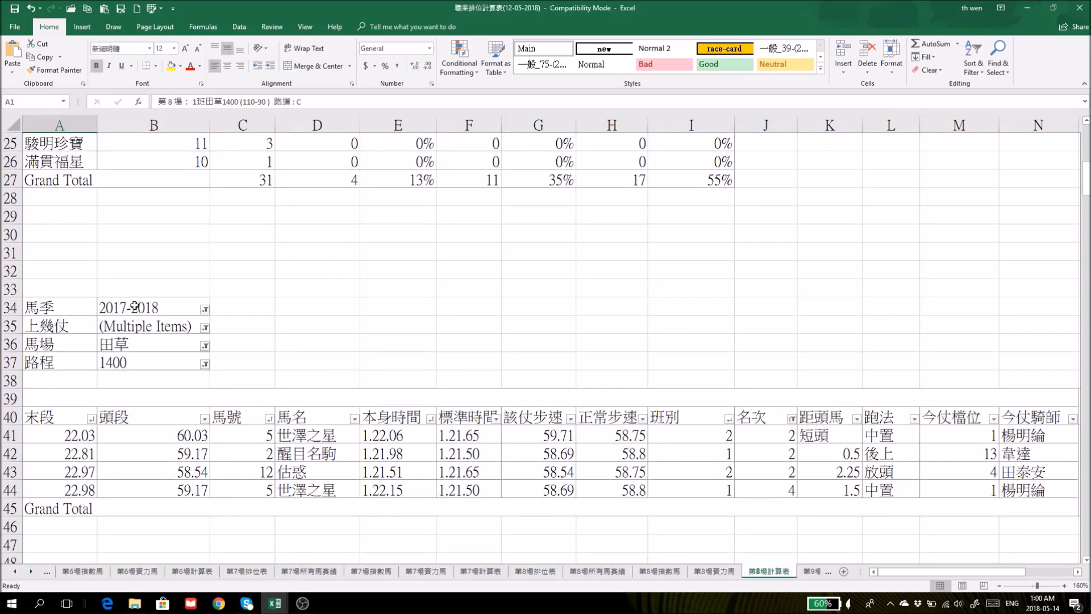
pyautogui.click(147, 325)
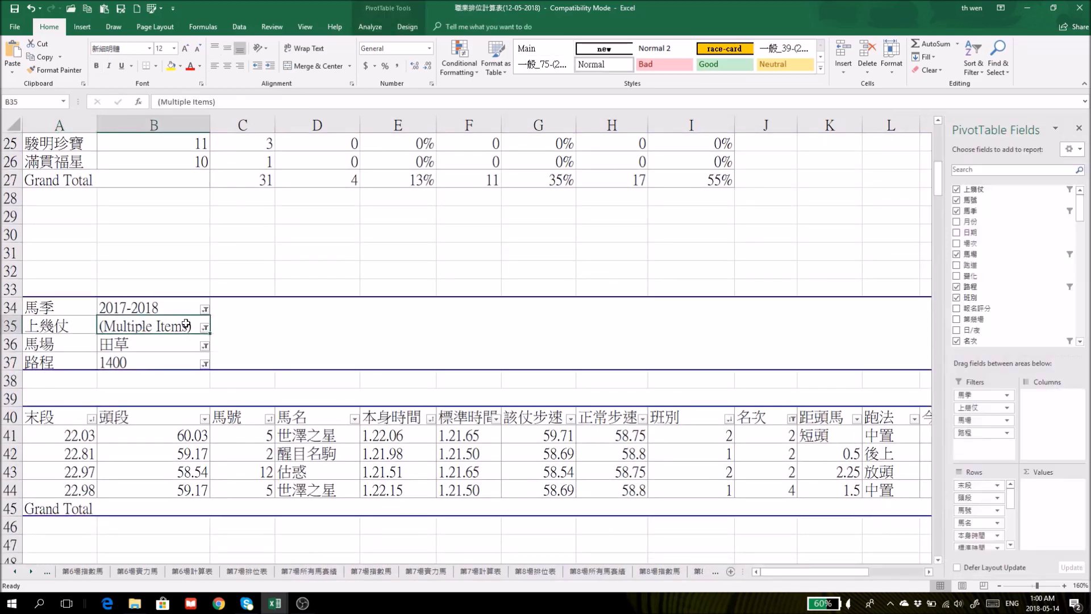
pyautogui.click(207, 327)
pyautogui.click(319, 254)
pyautogui.click(791, 419)
pyautogui.click(537, 243)
pyautogui.click(393, 545)
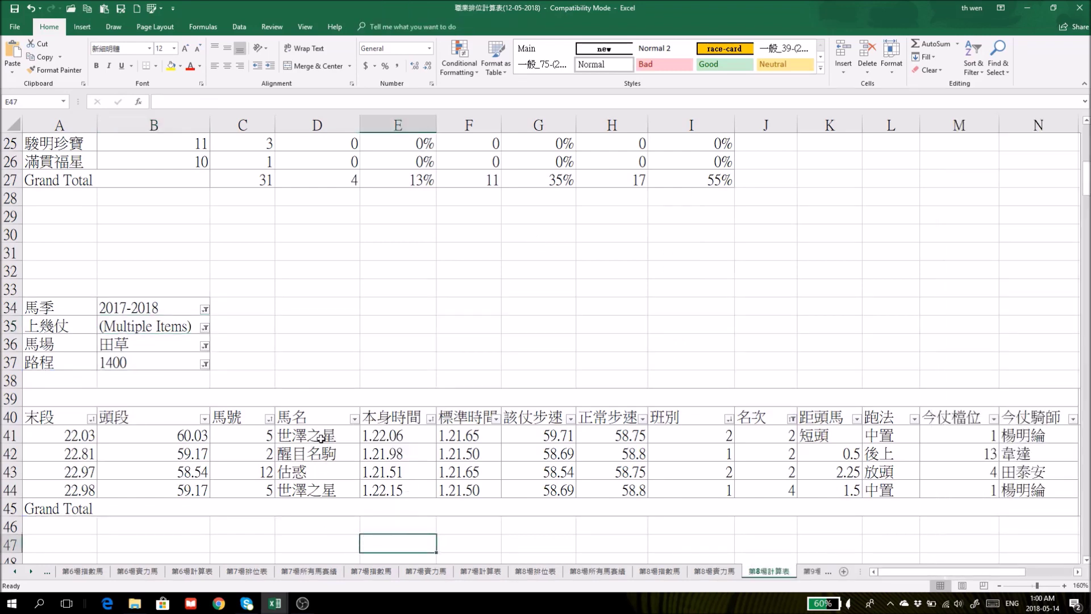
# Include the (blank) entries in the 上幾仗 filter of the race 8 田草 1400 pivot table so all past runs are listed.
pyautogui.click(205, 328)
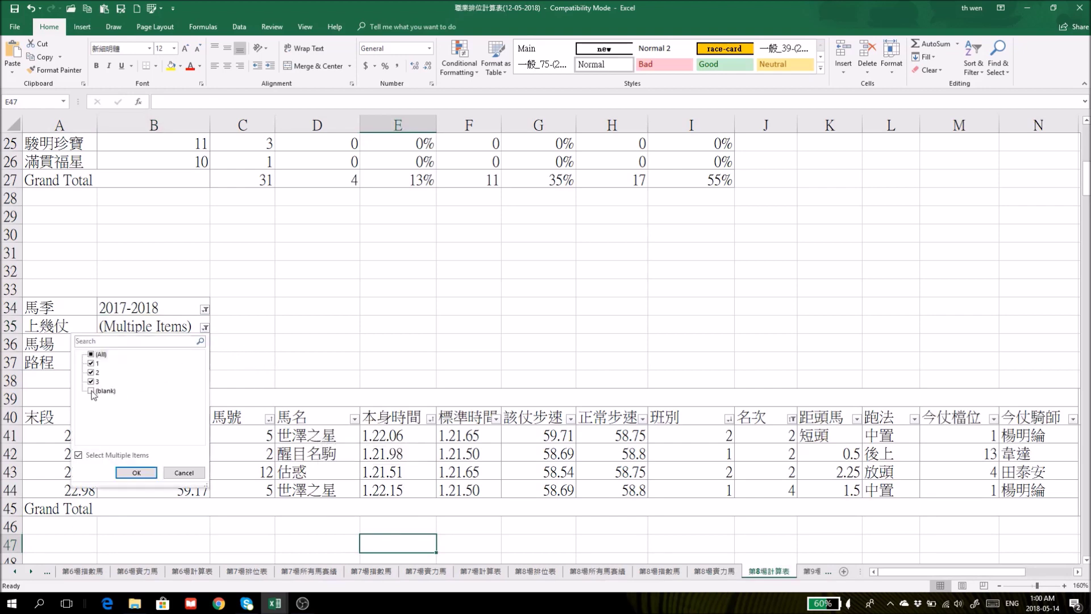
pyautogui.click(136, 473)
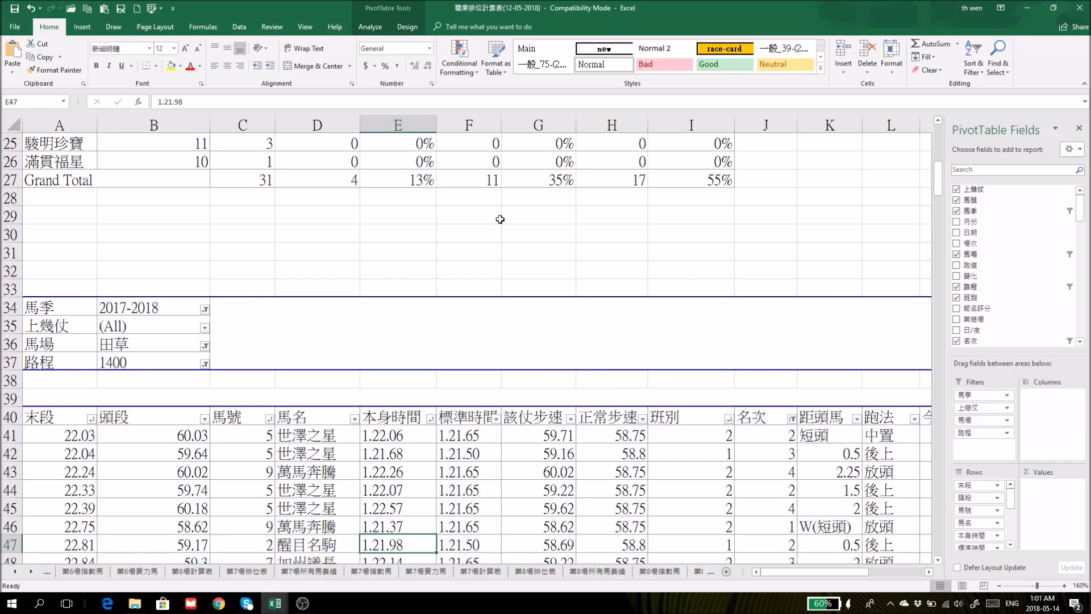
pyautogui.scroll(-2, 500, 217)
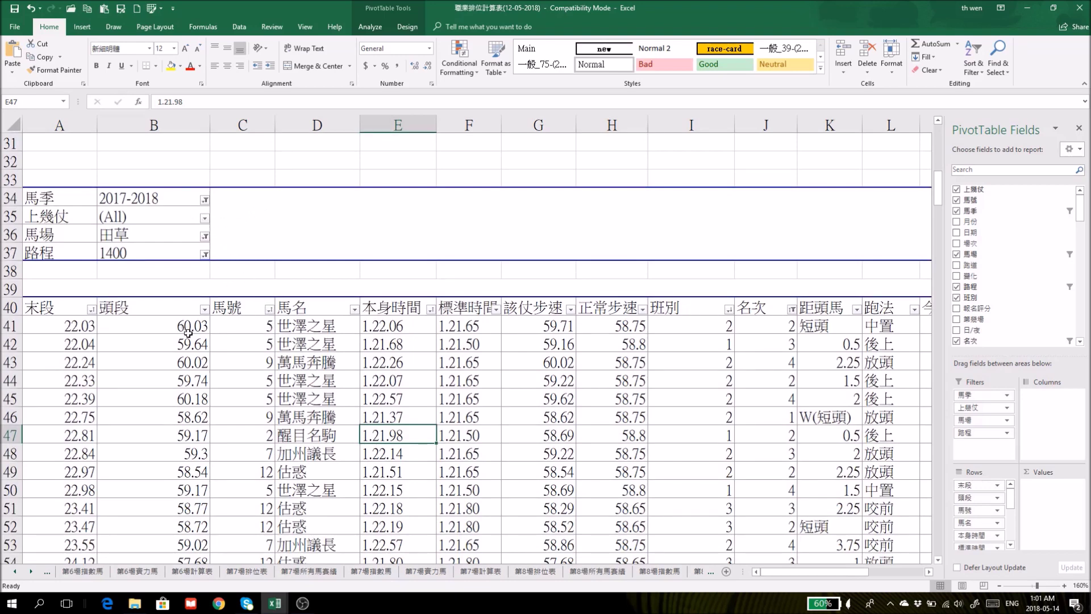
pyautogui.click(320, 162)
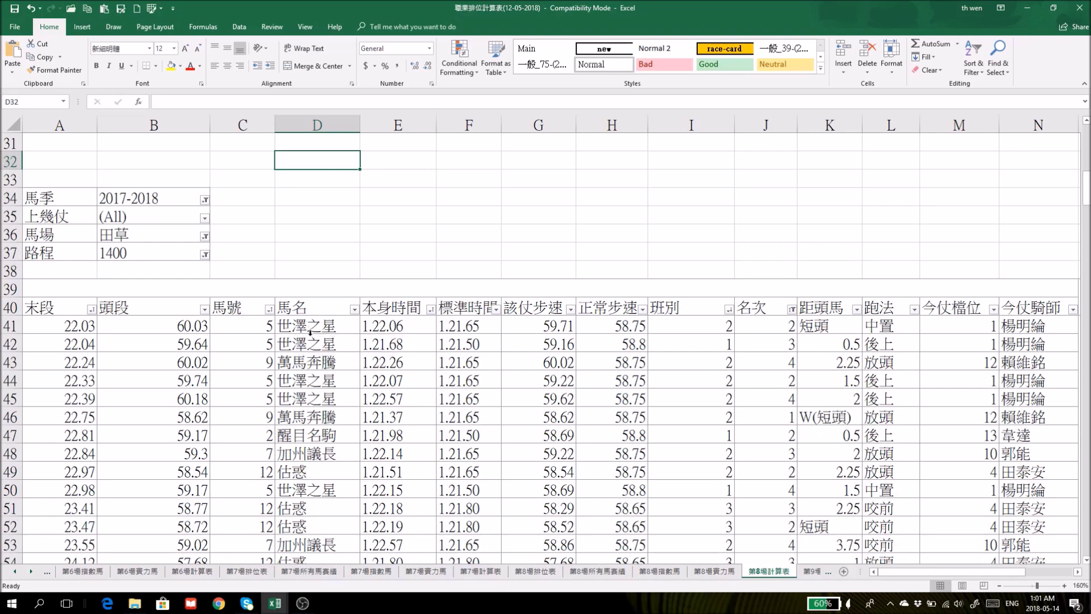
# Examine the runners and the finishing results table on the 第8場排位表 sheet.
pyautogui.click(545, 570)
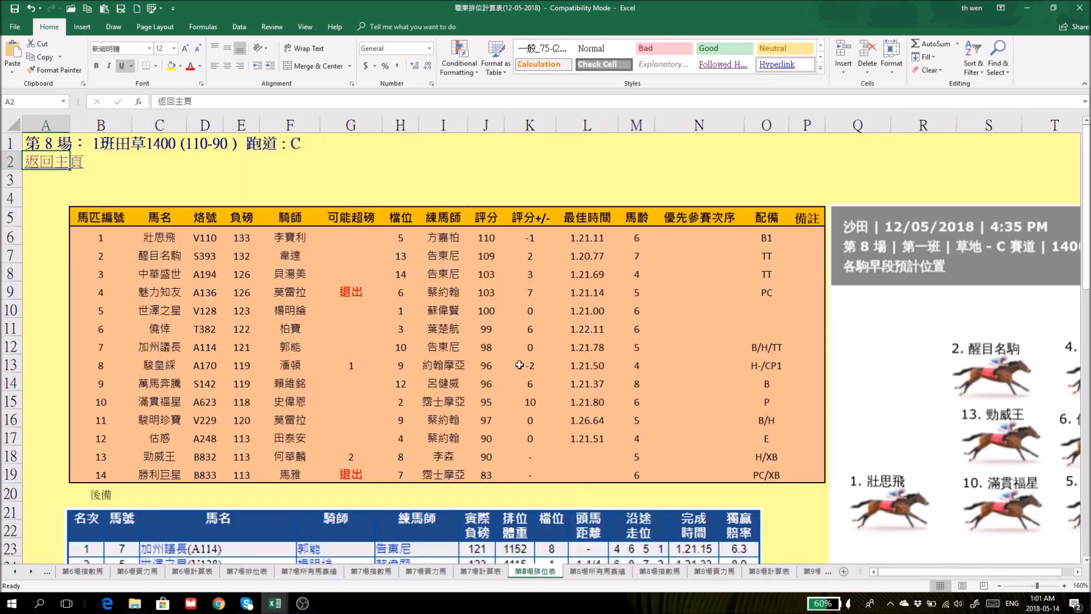
pyautogui.scroll(-2, 524, 344)
pyautogui.scroll(-1, 524, 341)
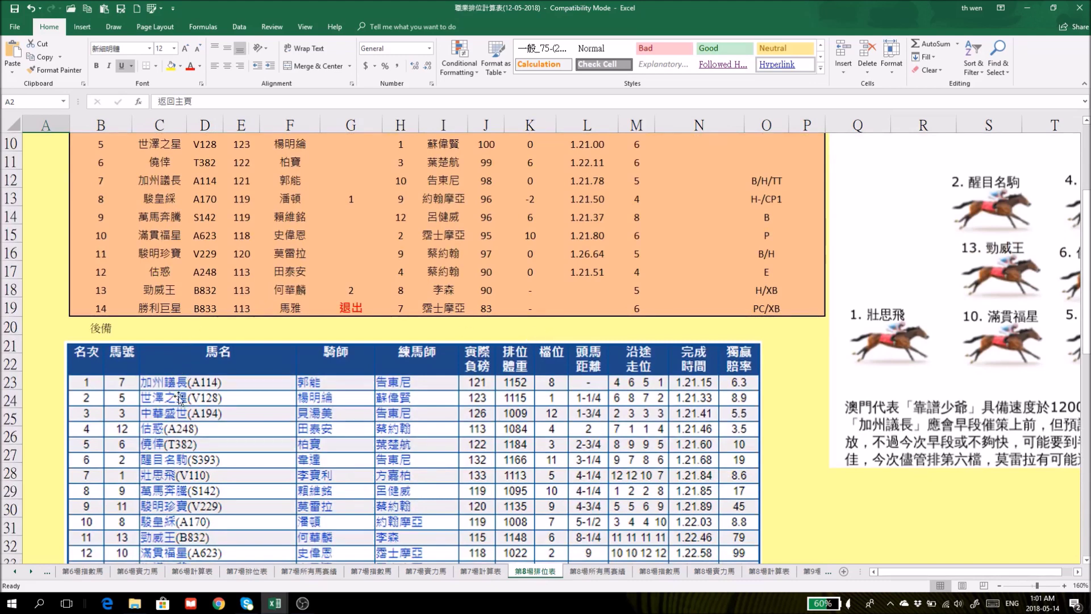
pyautogui.scroll(-1, 223, 389)
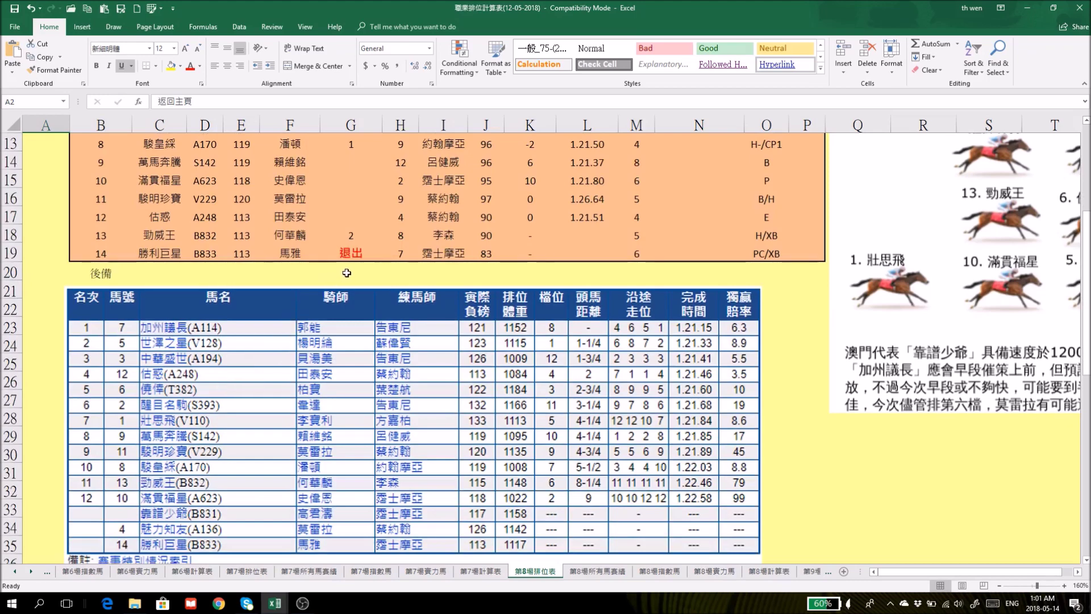
pyautogui.scroll(-1, 347, 278)
pyautogui.scroll(-2, 347, 278)
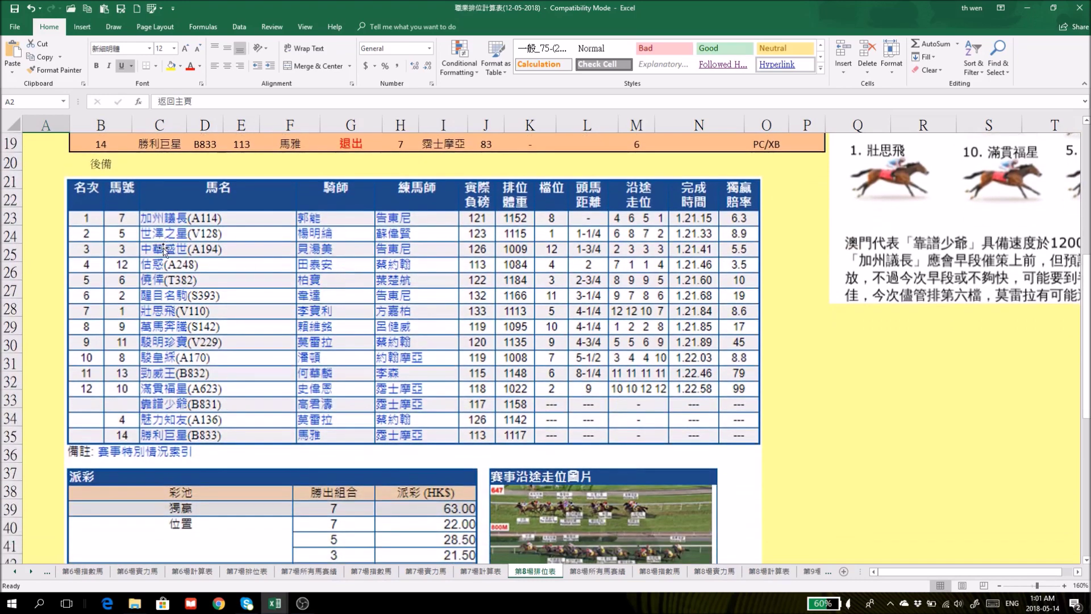
pyautogui.scroll(6, 162, 243)
pyautogui.scroll(-4, 205, 315)
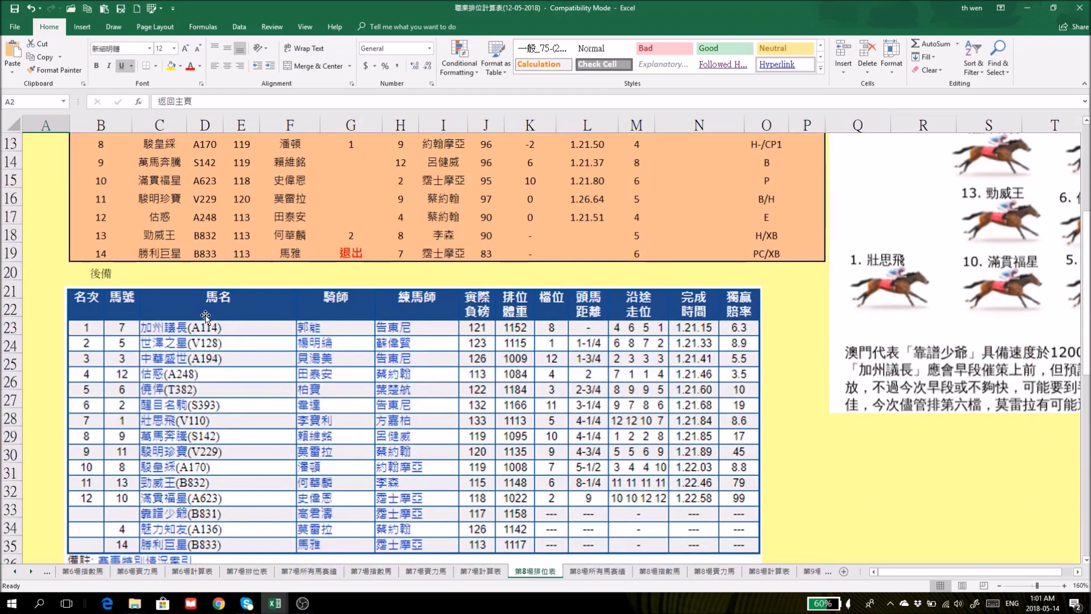
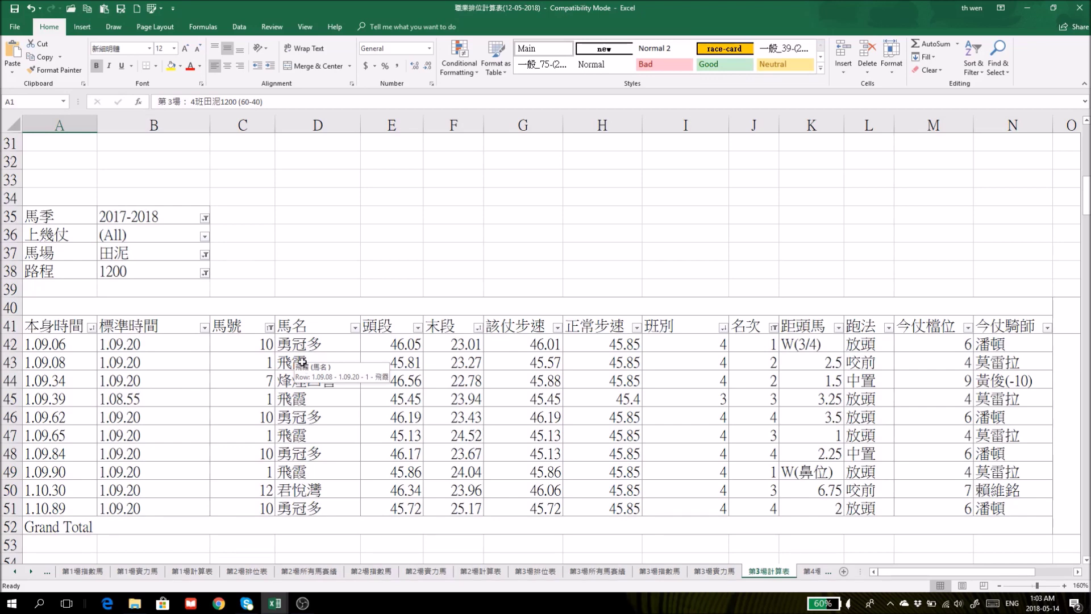
# Exclude the (blank) entries from the 上幾仗 filter of the 田泥 1200 pivot table on 第3場計算表.
pyautogui.click(206, 236)
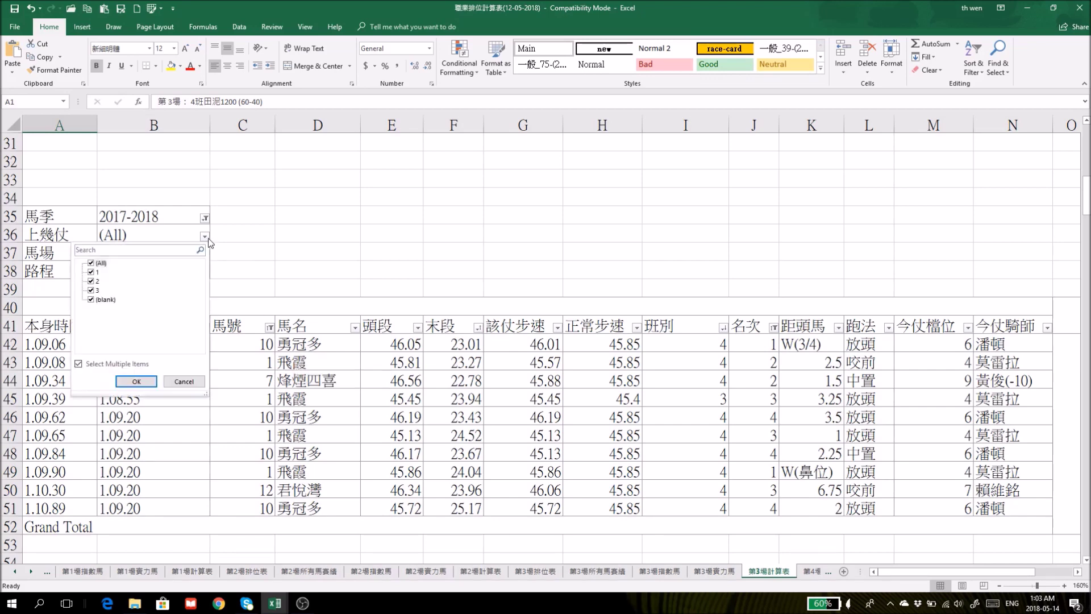
pyautogui.click(91, 300)
pyautogui.click(137, 381)
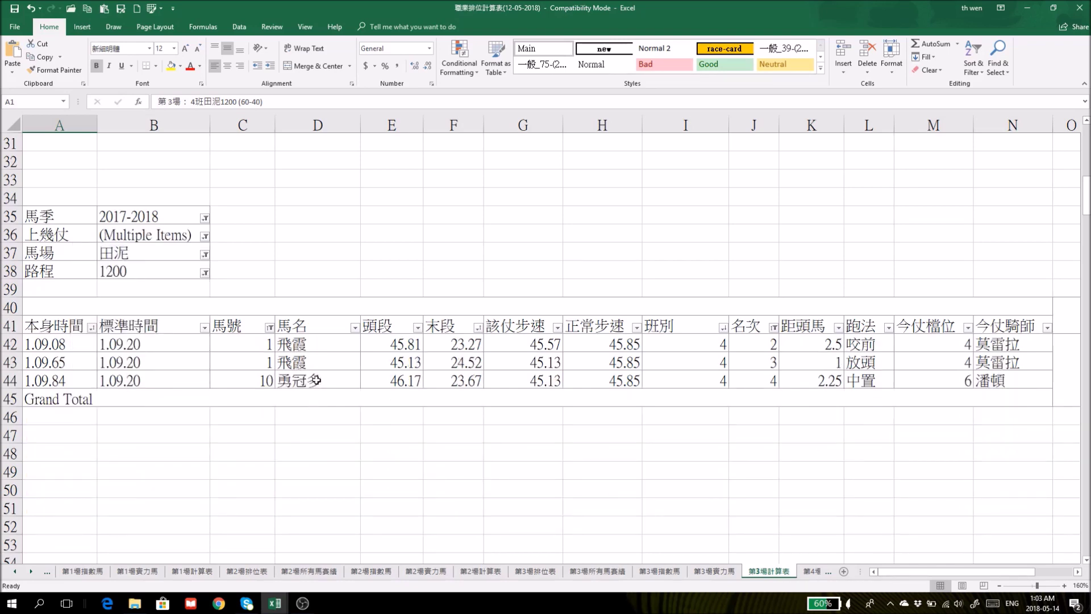
# Include the (blank) entries again in the race 3 上幾仗 filter and view the full list of runs.
pyautogui.click(206, 236)
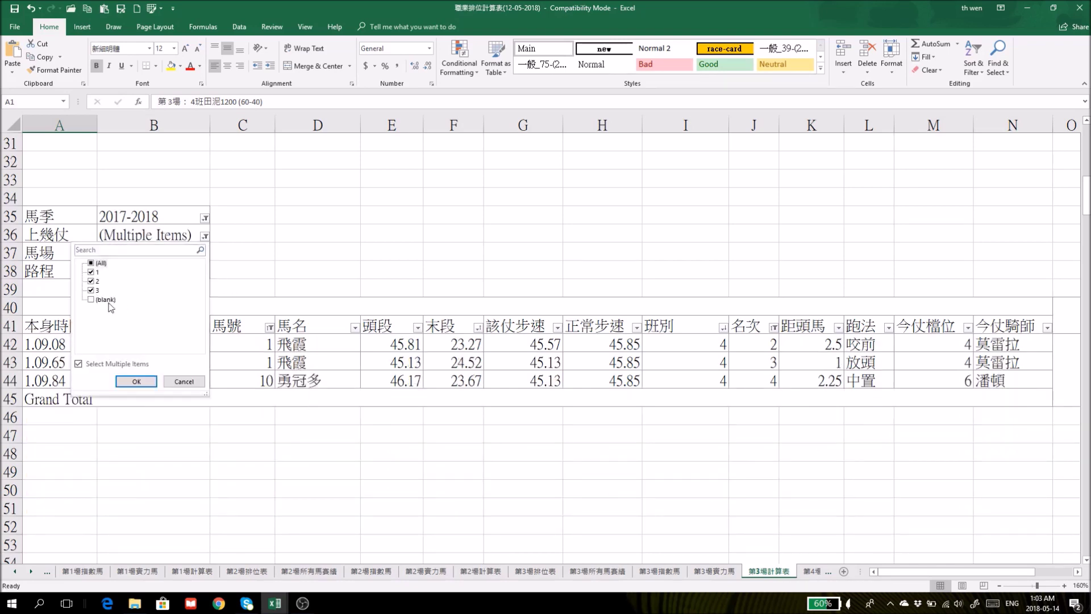
pyautogui.click(92, 300)
pyautogui.click(137, 382)
pyautogui.scroll(-2, 439, 246)
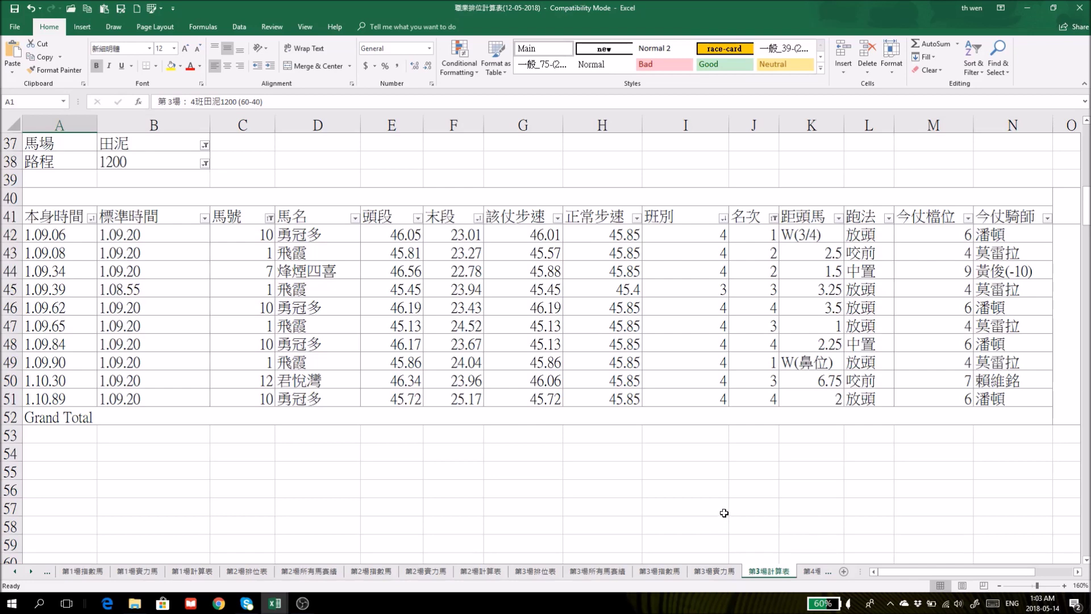
# Review the qualifying horses and the 心水馬 picks on the 第3場實力馬 sheet.
pyautogui.click(716, 572)
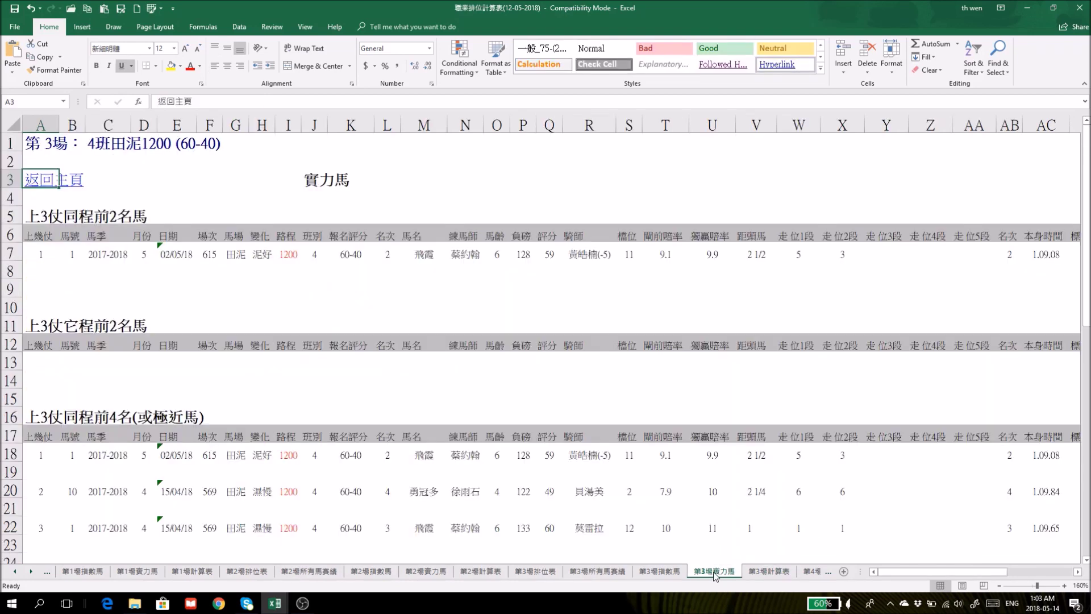
pyautogui.scroll(-10, 686, 425)
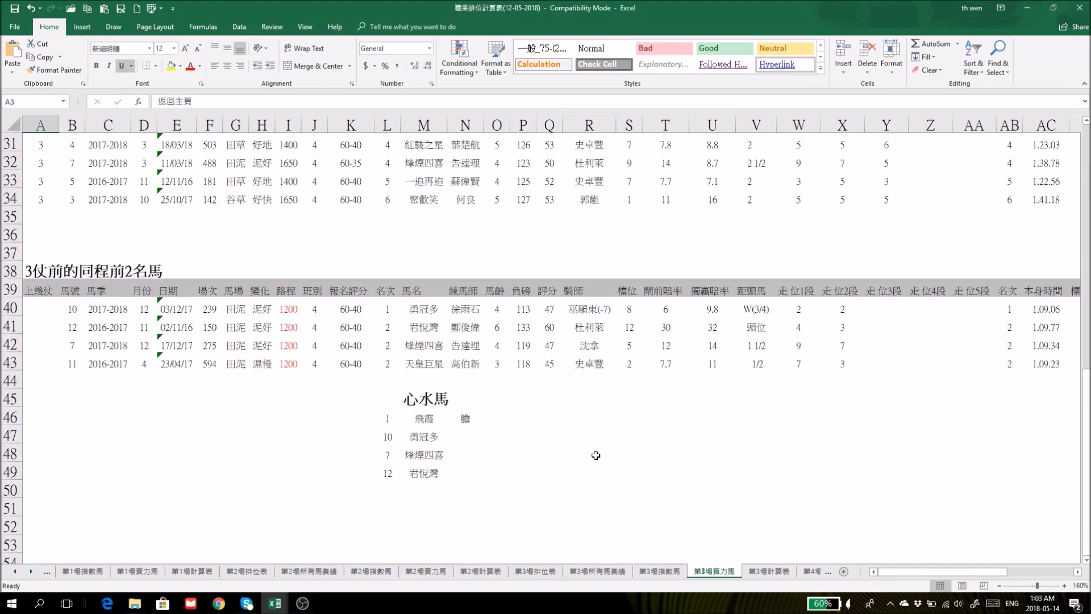
# Check the runners, finishing results and 派彩 payouts on the 第3場排位表 sheet, and return to the main page.
pyautogui.click(542, 572)
pyautogui.scroll(-2, 458, 450)
pyautogui.scroll(2, 458, 449)
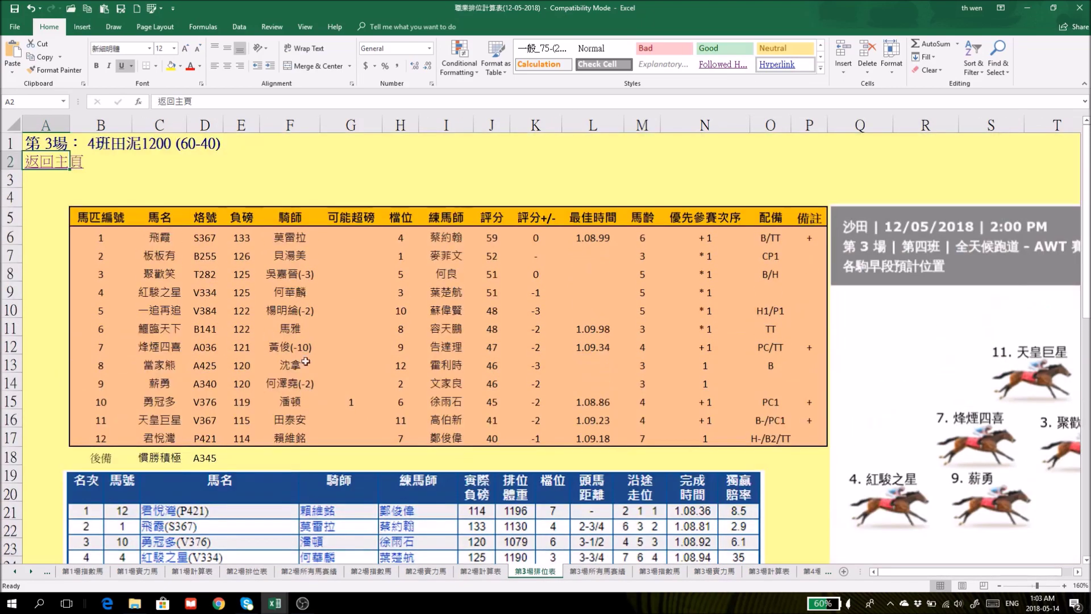
pyautogui.scroll(-5, 287, 333)
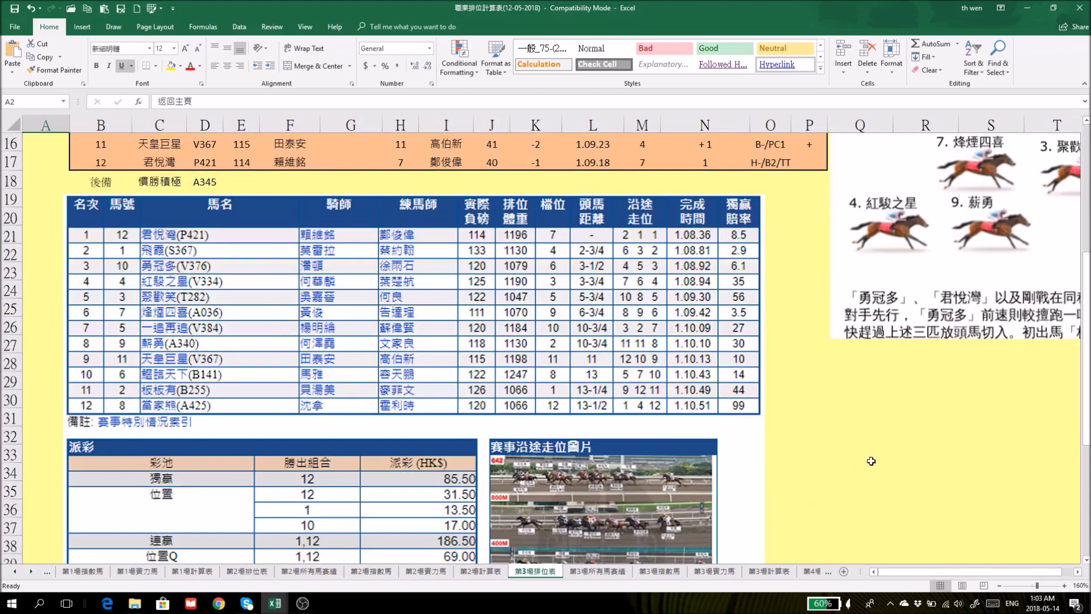
pyautogui.scroll(-3, 870, 455)
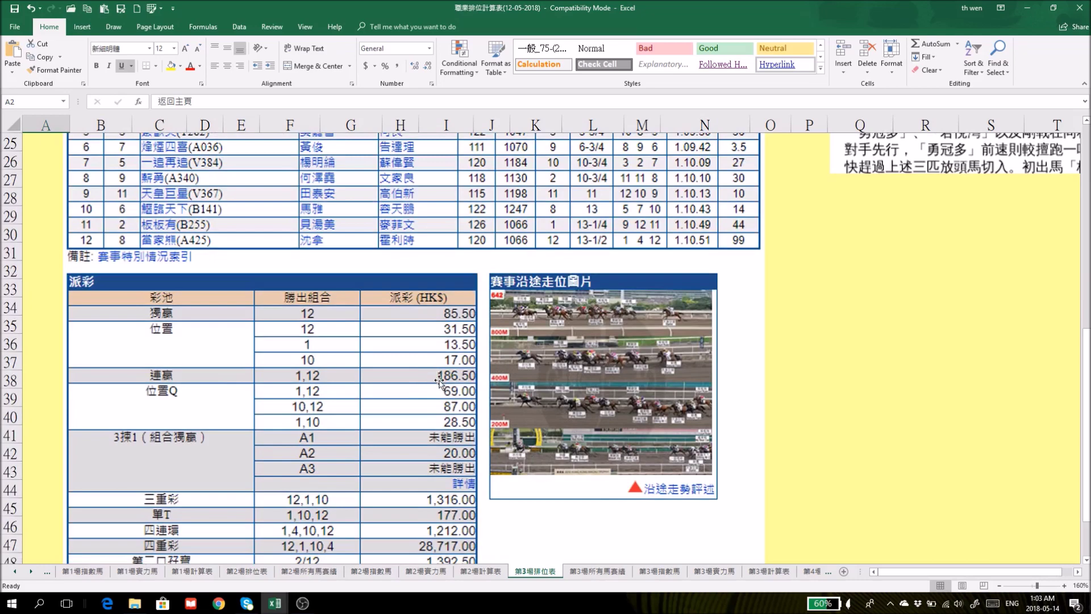
pyautogui.scroll(8, 443, 341)
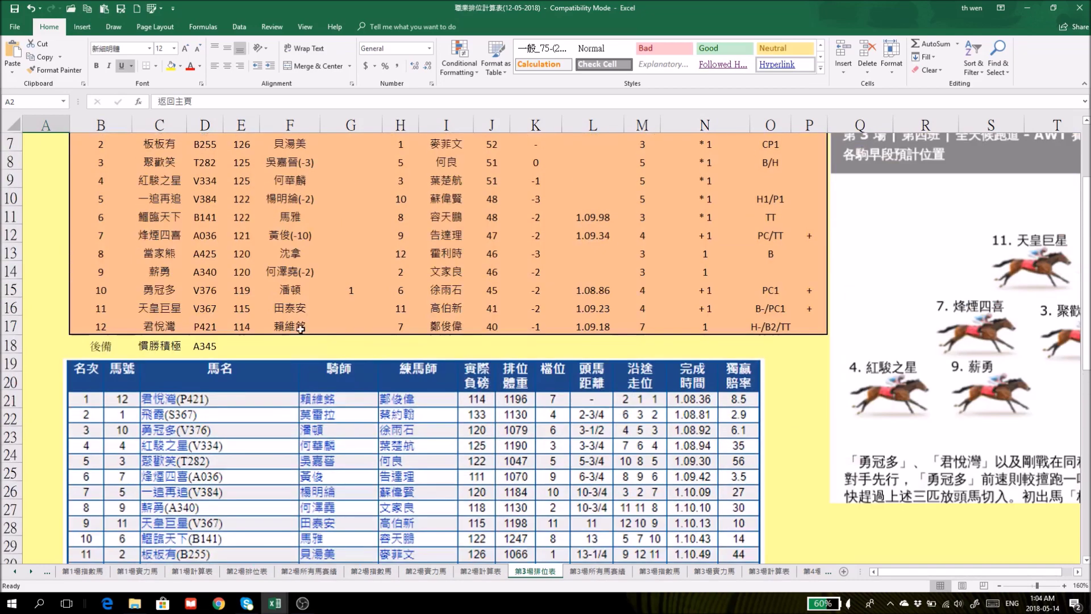
pyautogui.click(50, 166)
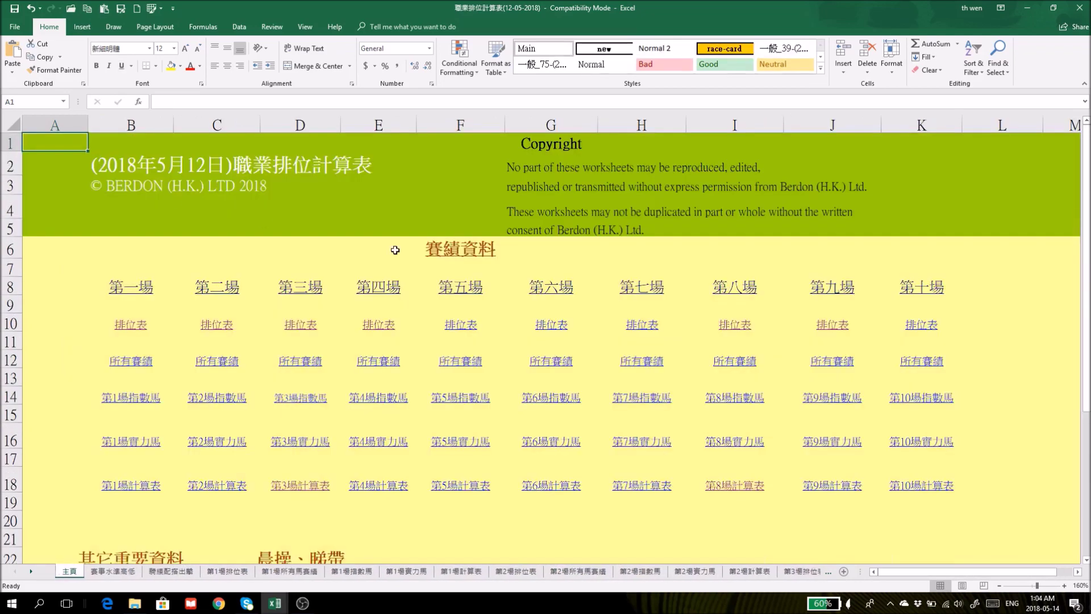
# Look over the race 8 排位表 sheet, check race 4's runners and results on 第4場排位表, and return to the main page.
pyautogui.click(735, 325)
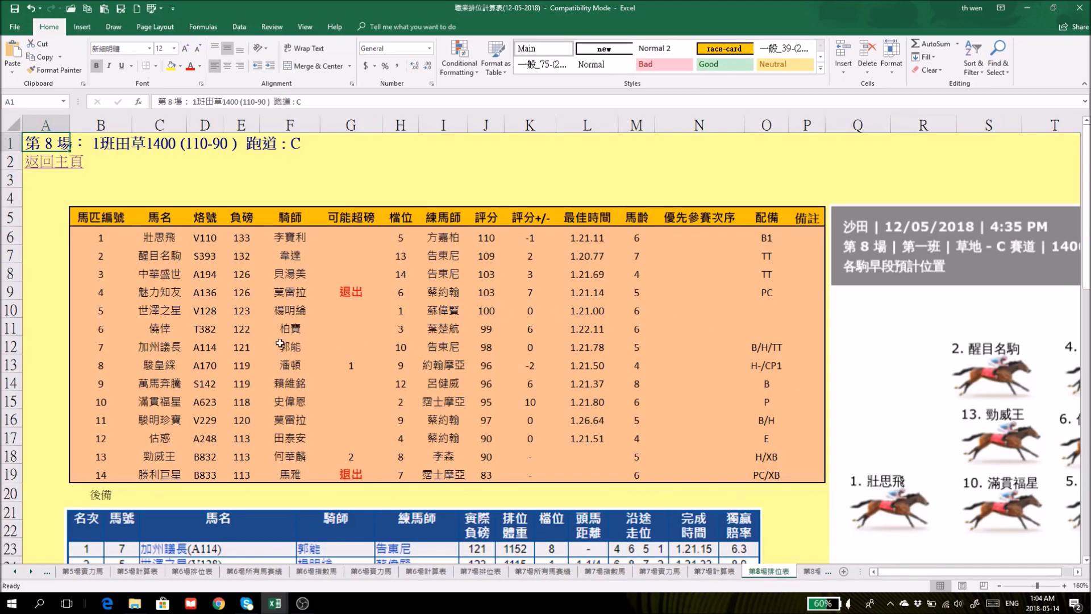
pyautogui.click(56, 164)
pyautogui.click(371, 324)
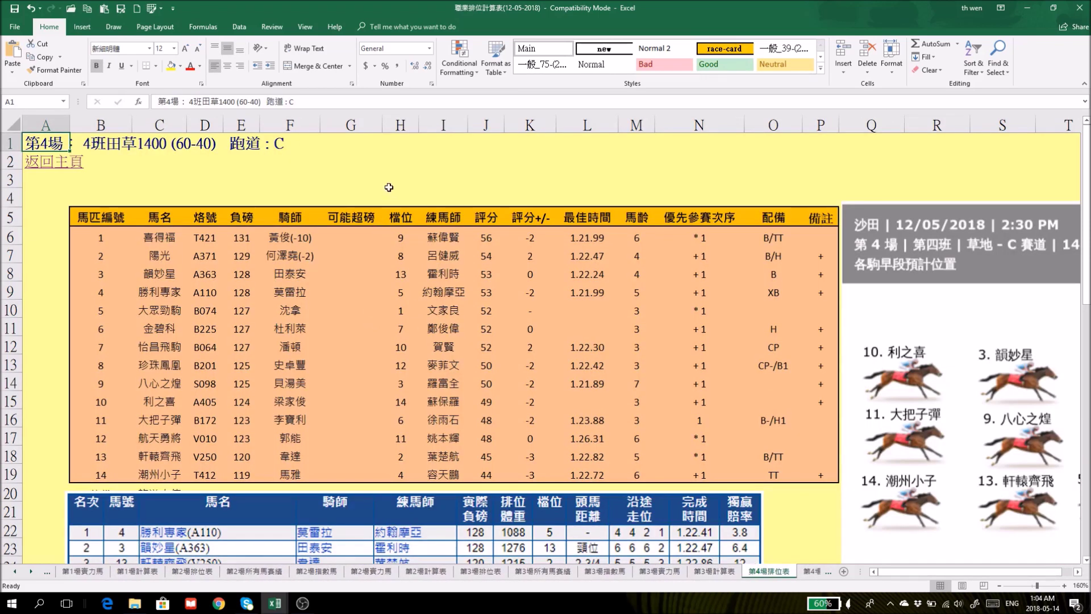
pyautogui.click(166, 291)
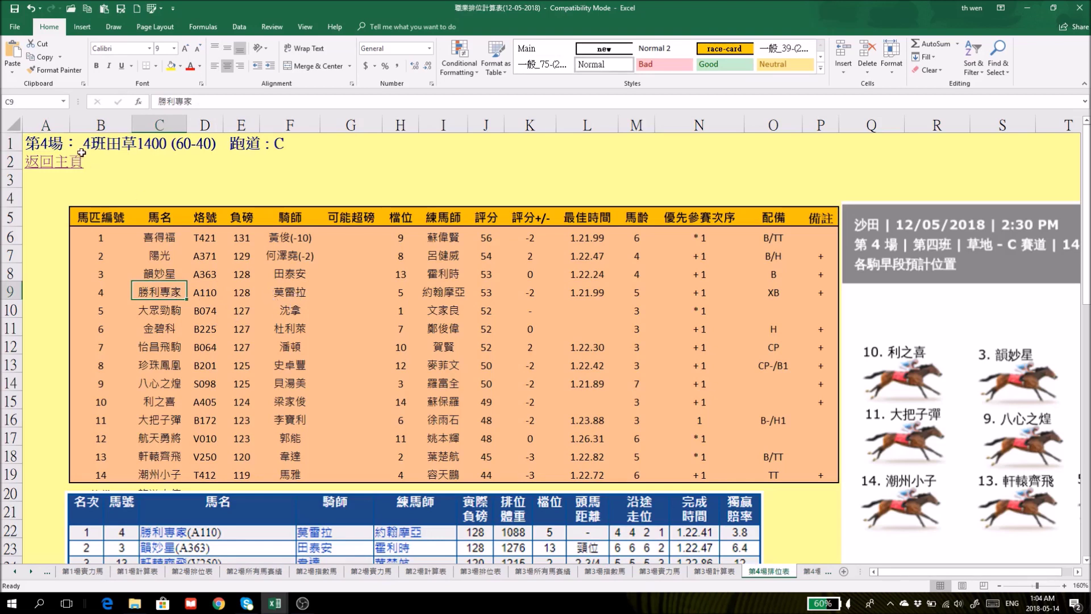
pyautogui.click(54, 162)
# Open 第4場計算表 and examine the full 2017-2018 田草 1400 list of runs in its pivot table.
pyautogui.click(389, 486)
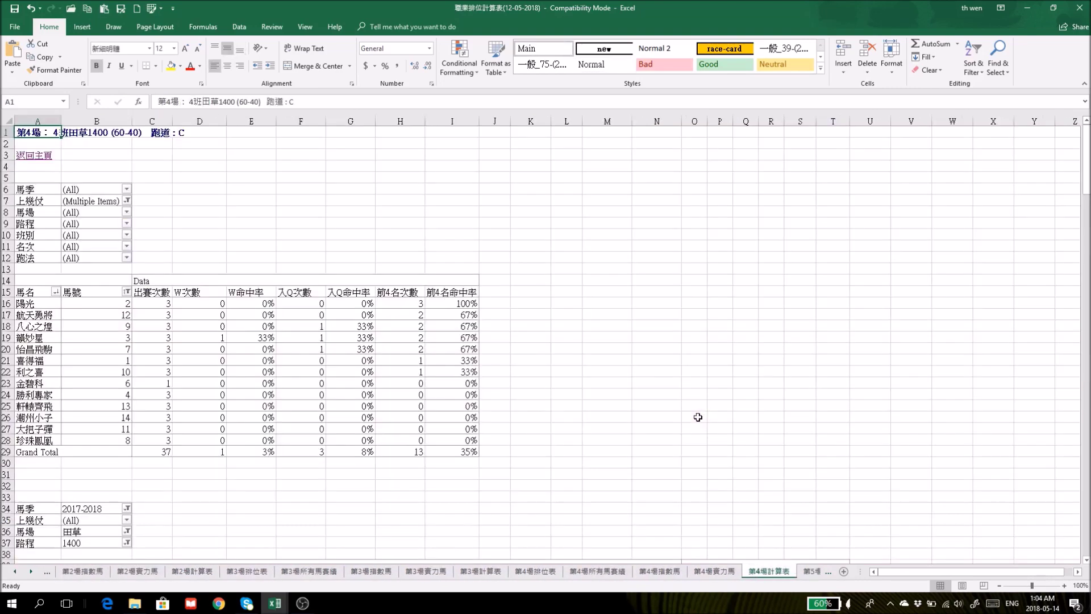
pyautogui.scroll(-3, 698, 418)
pyautogui.click(1064, 585)
pyautogui.click(1064, 585)
pyautogui.click(1064, 586)
pyautogui.click(1065, 585)
pyautogui.click(1064, 586)
pyautogui.click(1064, 585)
pyautogui.scroll(-8, 490, 436)
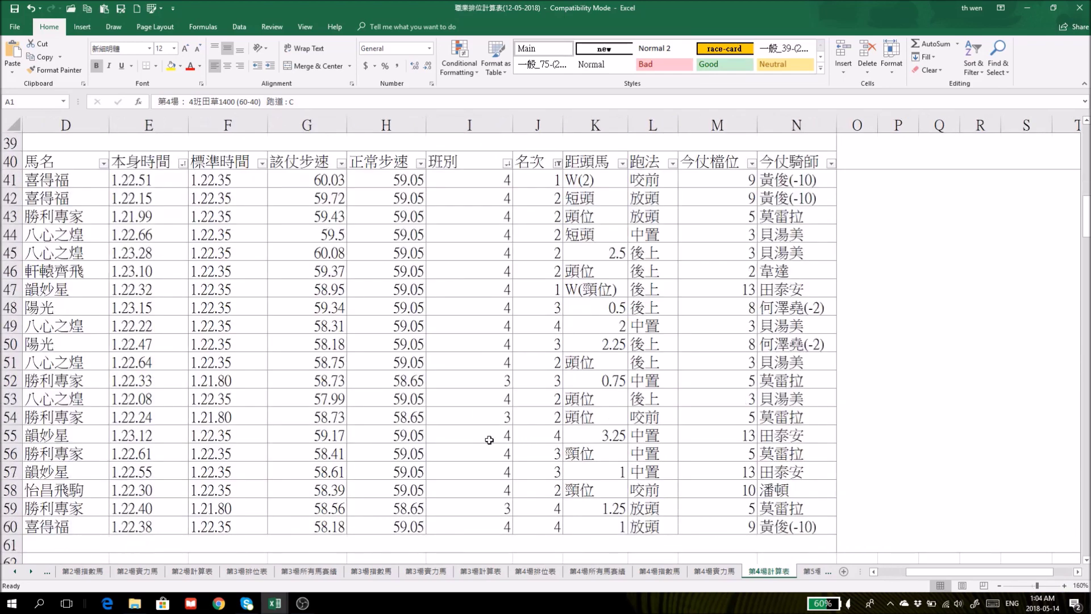
pyautogui.scroll(8, 466, 439)
pyautogui.scroll(1, 343, 403)
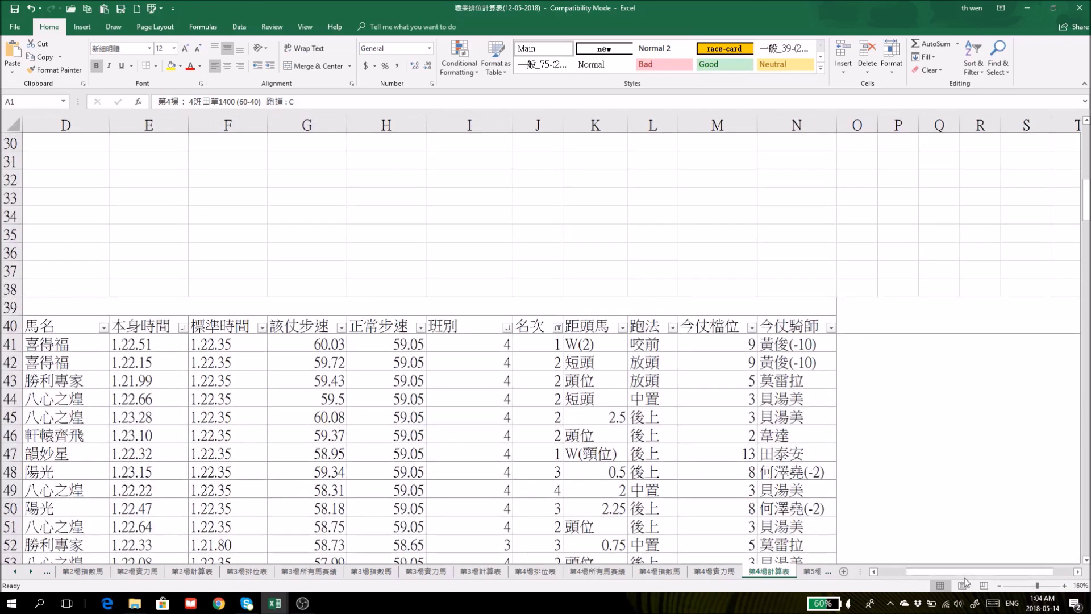
pyautogui.hscroll(-3, 284, 341)
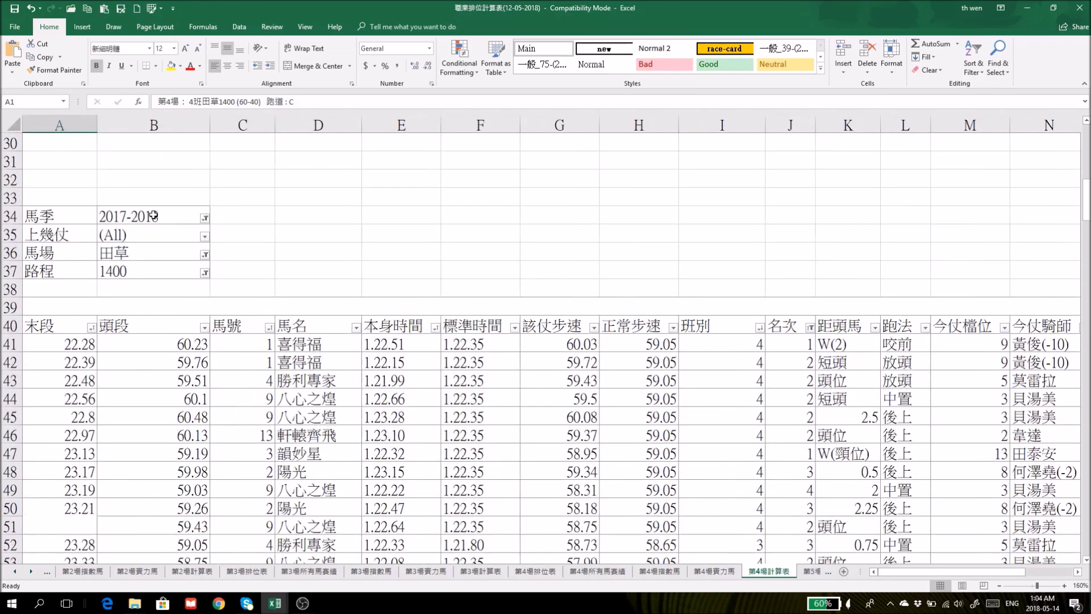
# Exclude the (blank) entries from the 上幾仗 filter of the 田草 1400 pivot table and check the 名次 filter options.
pyautogui.click(205, 237)
pyautogui.click(91, 300)
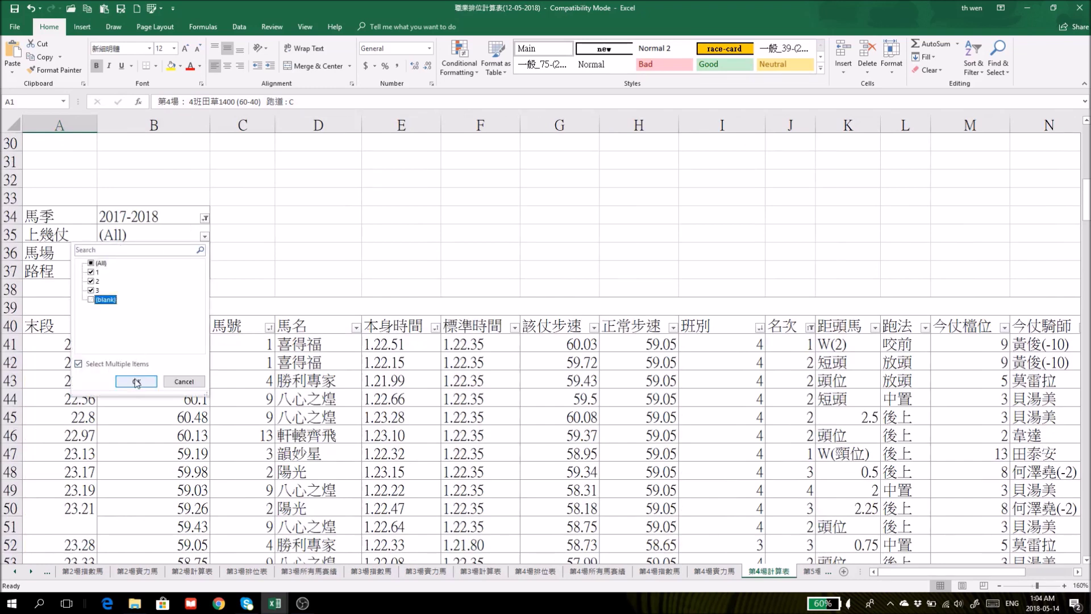
pyautogui.click(137, 381)
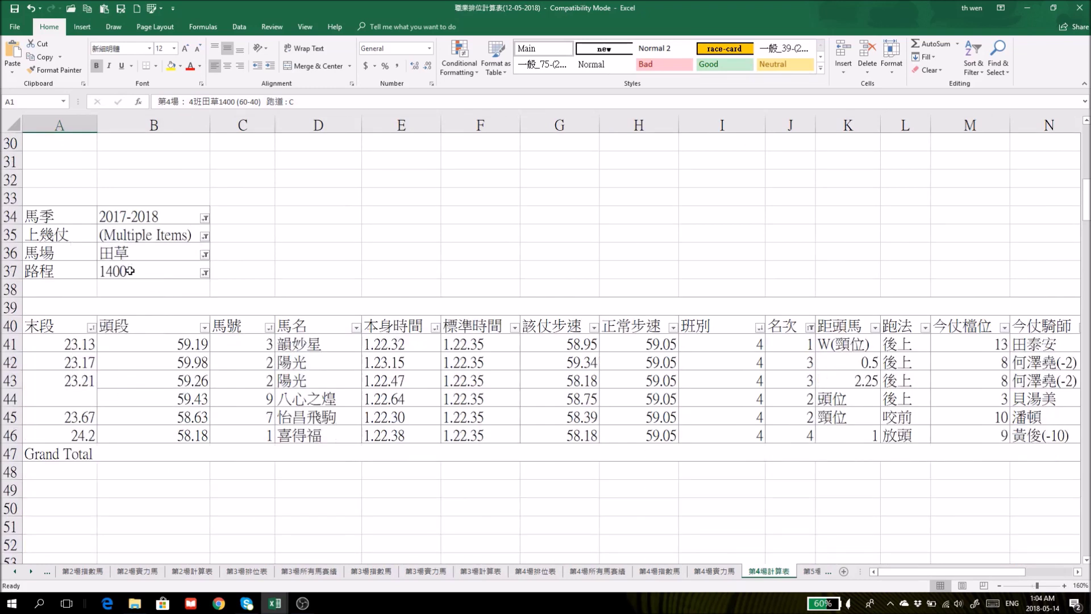
pyautogui.click(810, 328)
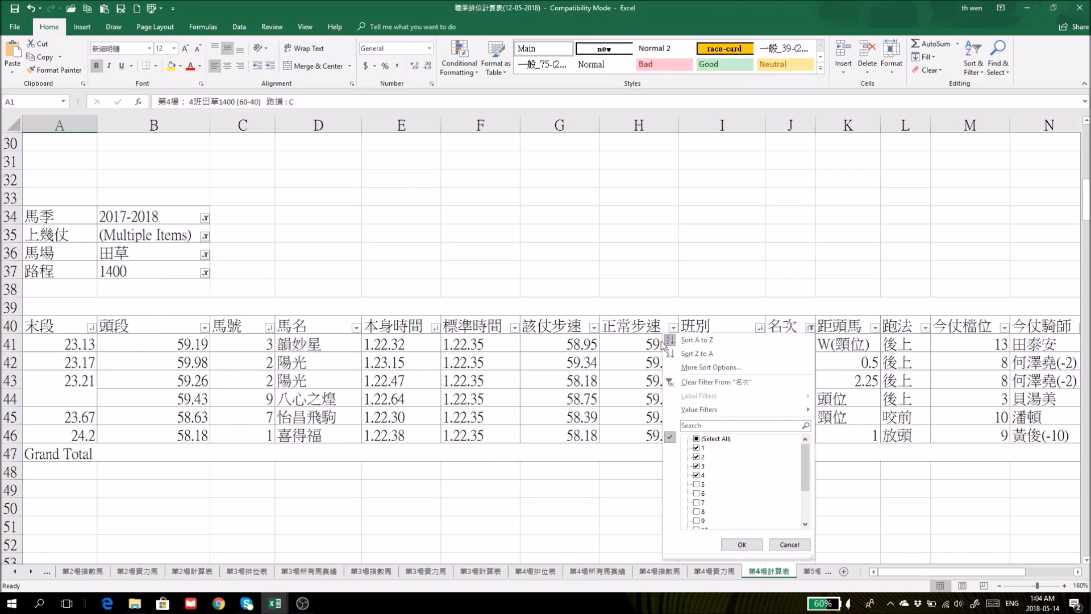
pyautogui.click(497, 257)
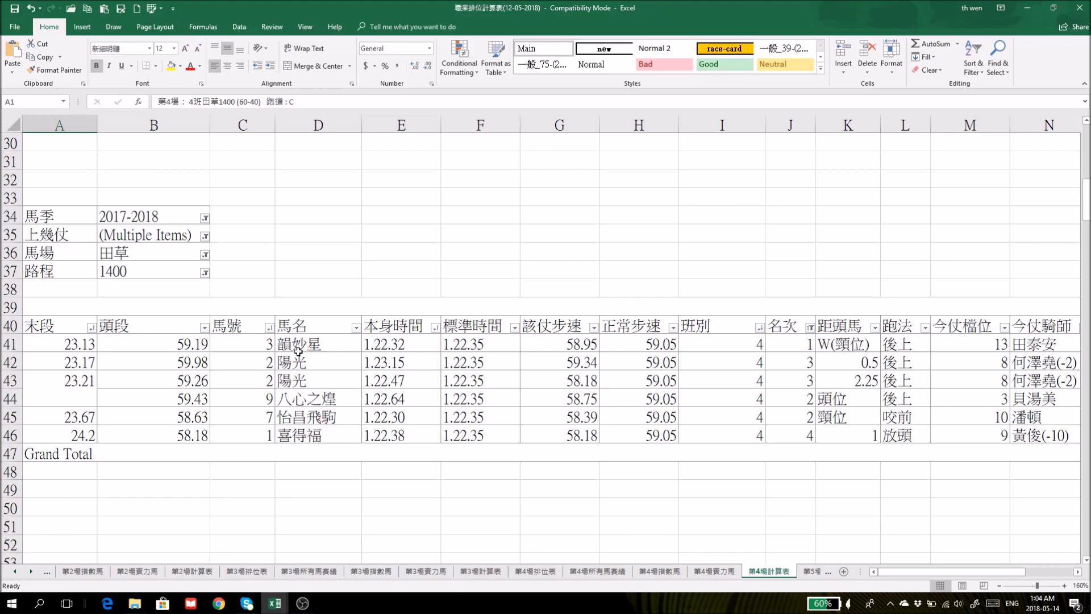
# Include the (blank) entries again in the race 4 上幾仗 filter and examine the first 勝利專家 run in the table.
pyautogui.click(205, 235)
pyautogui.click(91, 300)
pyautogui.click(136, 380)
pyautogui.click(8, 379)
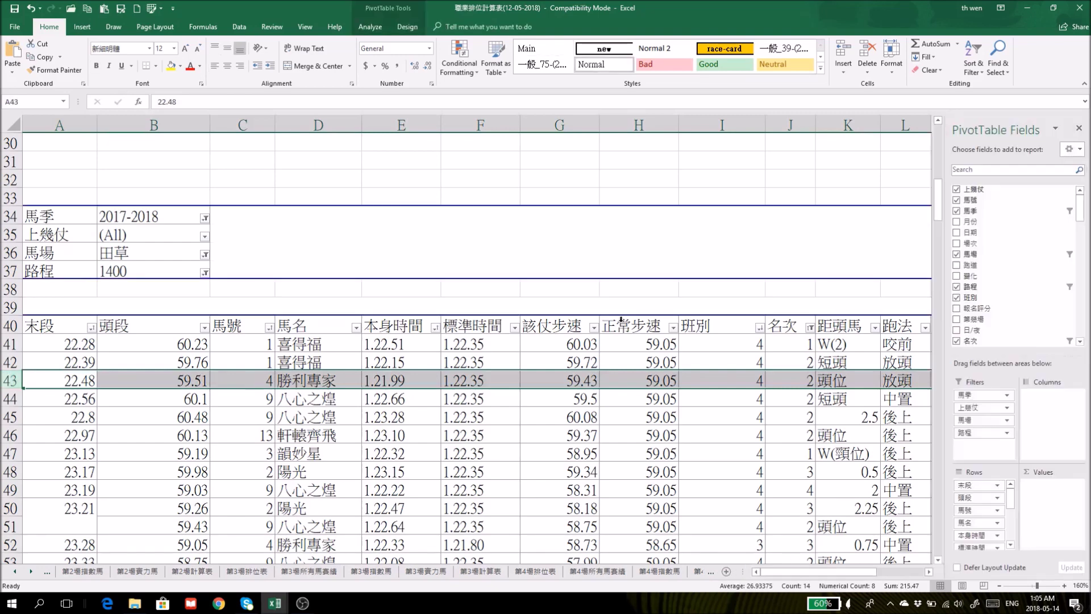
pyautogui.click(614, 178)
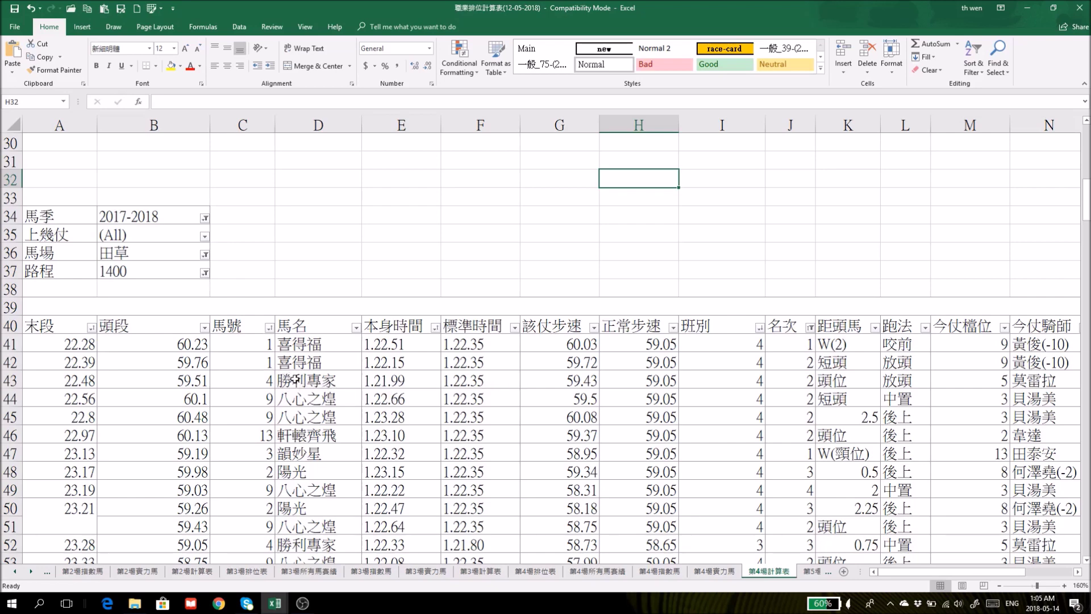
# Filter the 班別 column of the race 4 田草 1400 pivot table to class 3 runs only.
pyautogui.click(13, 544)
pyautogui.scroll(-2, 220, 521)
pyautogui.scroll(-2, 219, 521)
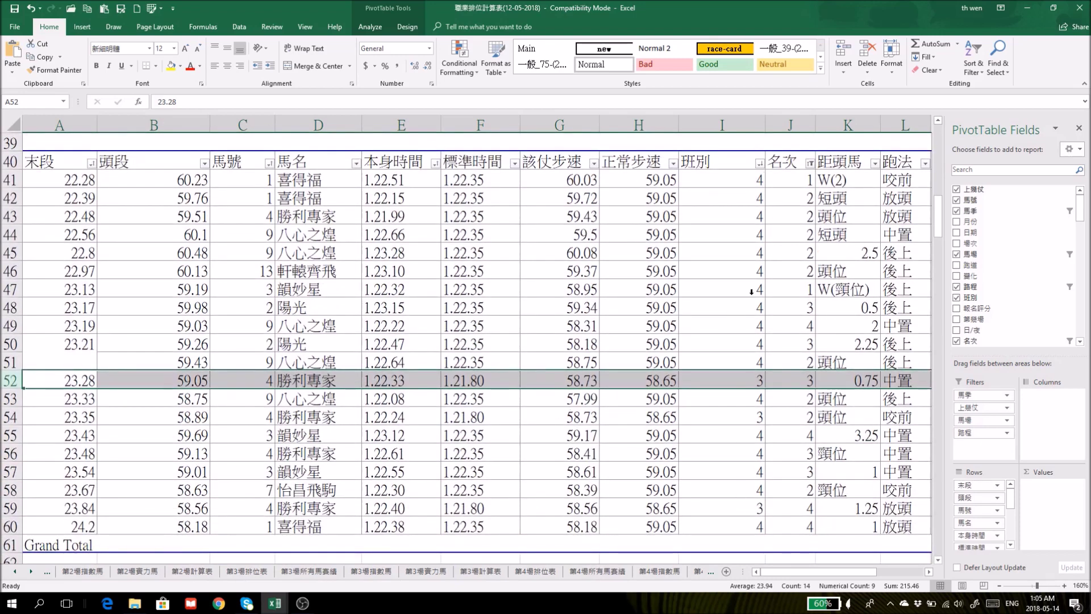
pyautogui.click(759, 164)
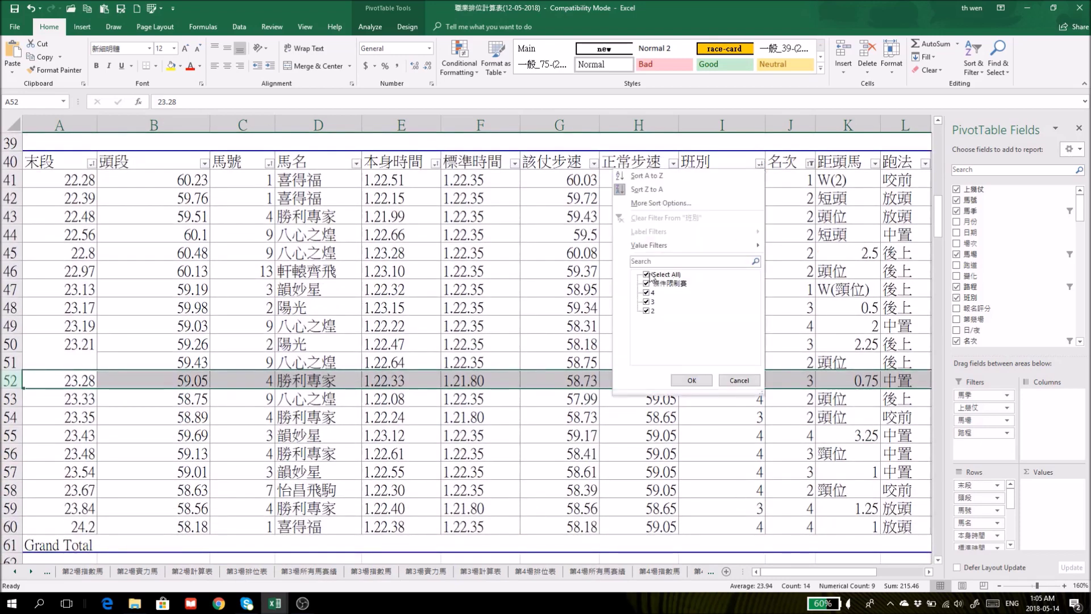
pyautogui.click(646, 275)
pyautogui.click(646, 301)
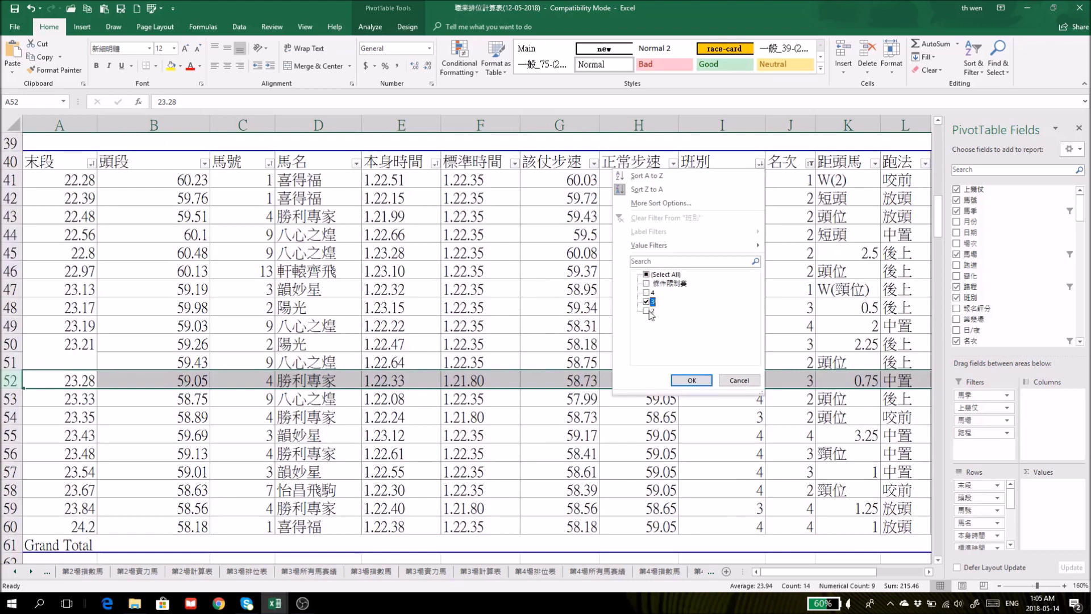
pyautogui.click(689, 379)
pyautogui.click(391, 324)
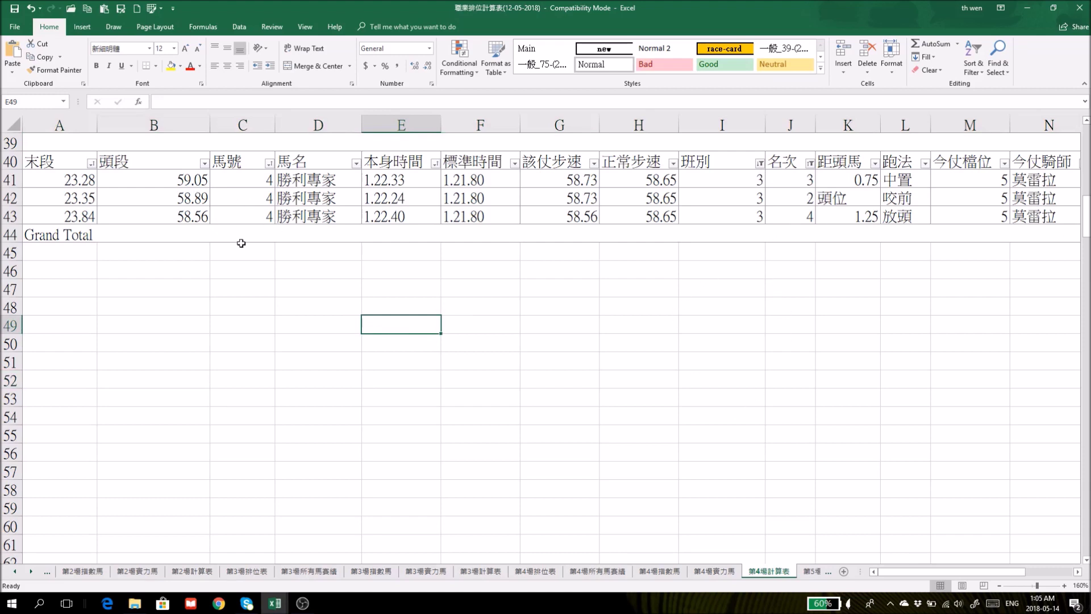
pyautogui.scroll(1, 710, 348)
pyautogui.scroll(3, 710, 348)
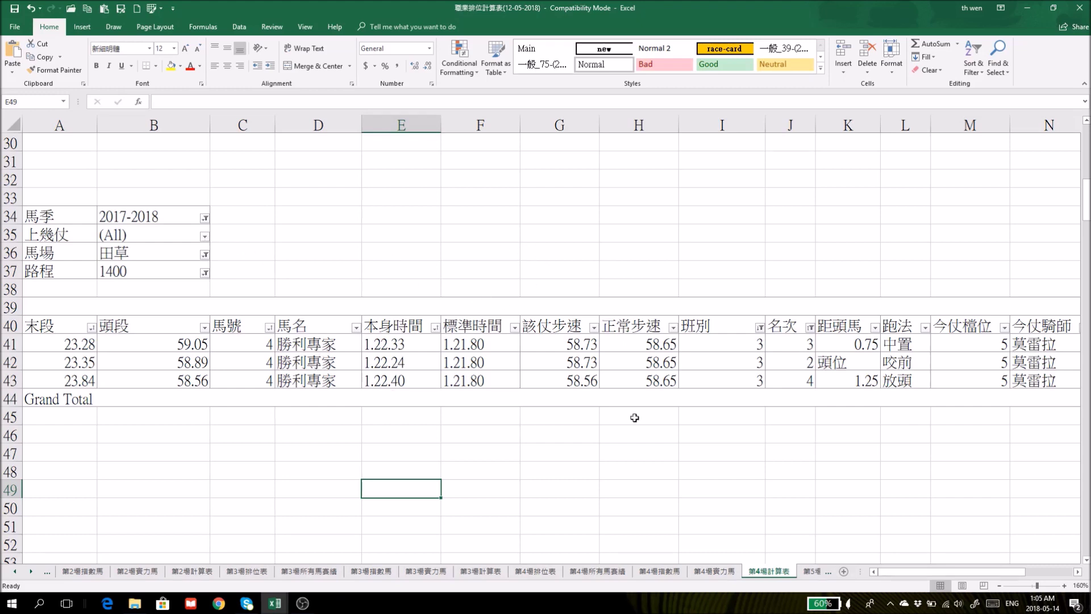
# Open the 第4場所有馬賽績 sheet and filter its 馬名 column to show only 勝利專家.
pyautogui.click(598, 571)
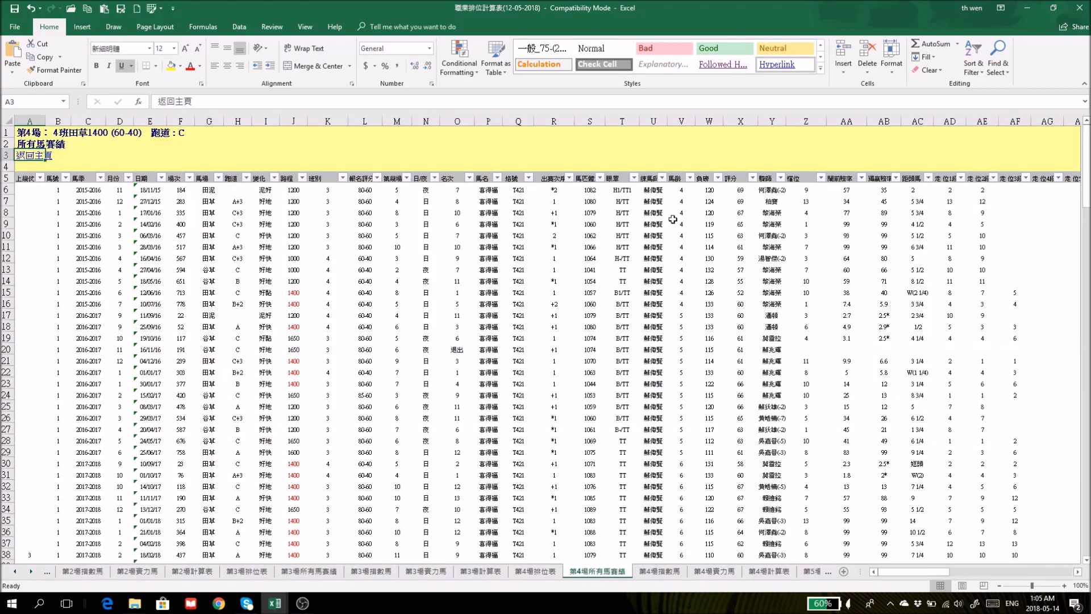
pyautogui.click(1064, 586)
pyautogui.click(1064, 585)
pyautogui.click(1064, 585)
pyautogui.click(1063, 585)
pyautogui.click(1063, 586)
pyautogui.click(1064, 586)
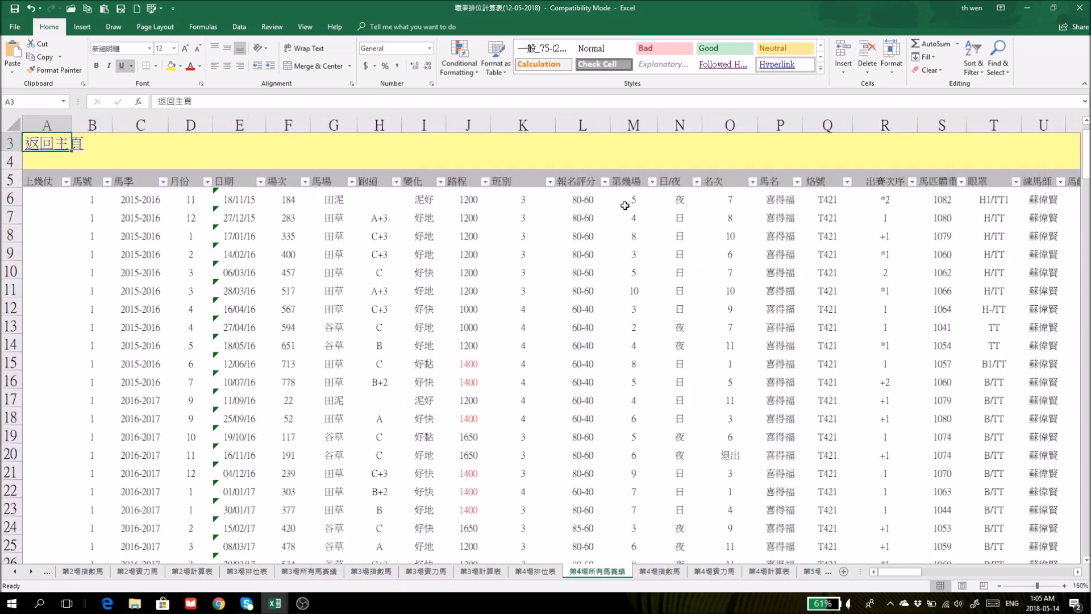
pyautogui.click(798, 182)
pyautogui.click(684, 293)
pyautogui.click(683, 320)
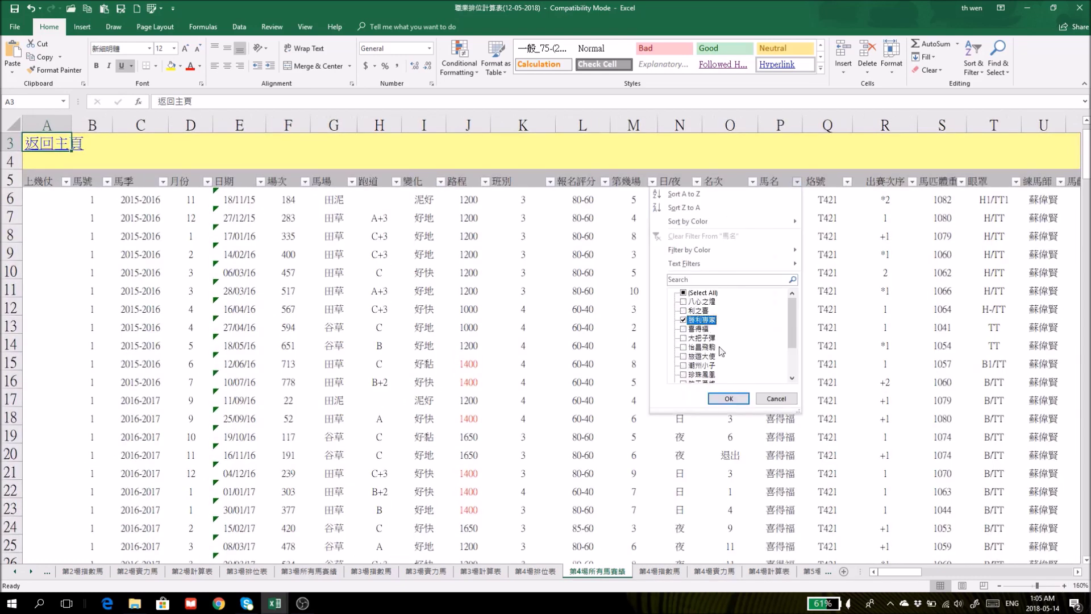
pyautogui.click(728, 399)
# Select the last four 勝利專家 runs in rows 75 to 78 and examine their jockeys, odds and losing margins.
pyautogui.scroll(-4, 780, 404)
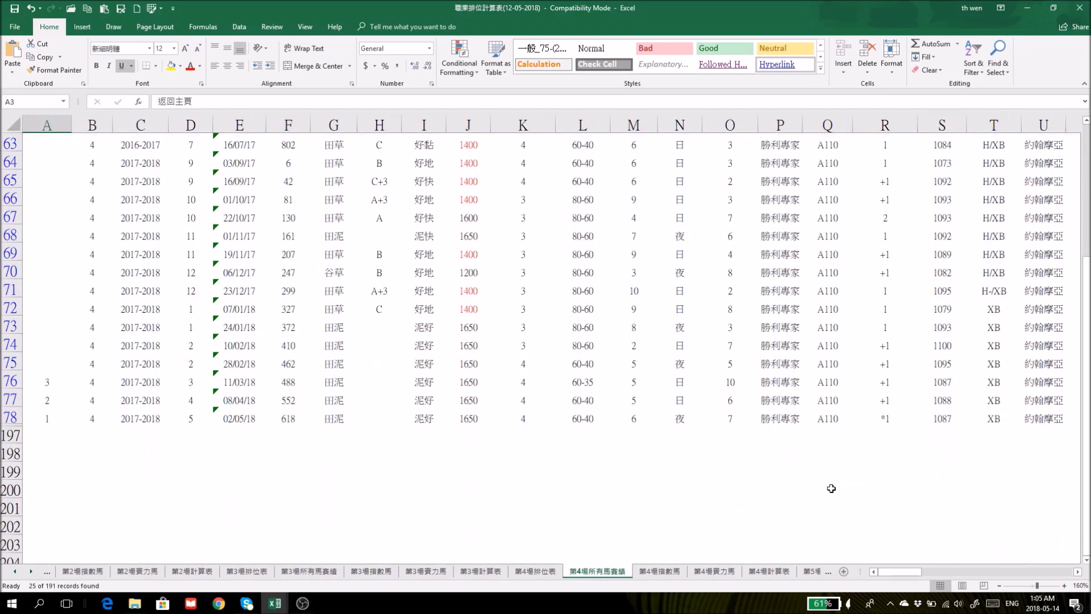
pyautogui.moveTo(10, 362); pyautogui.dragTo(17, 410)
pyautogui.moveTo(914, 573); pyautogui.dragTo(924, 575)
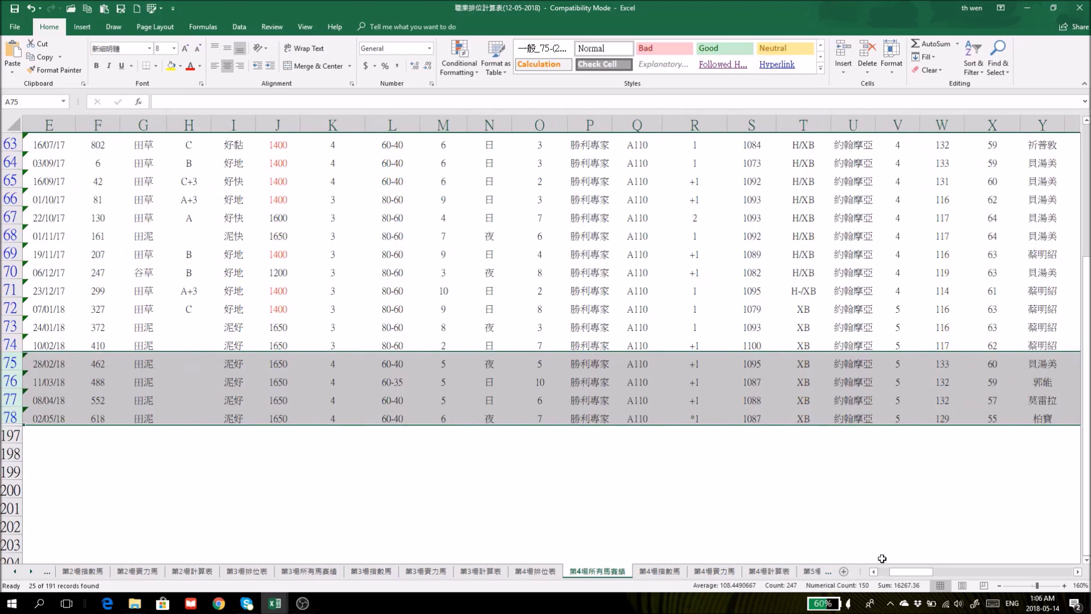
pyautogui.moveTo(910, 573); pyautogui.dragTo(943, 574)
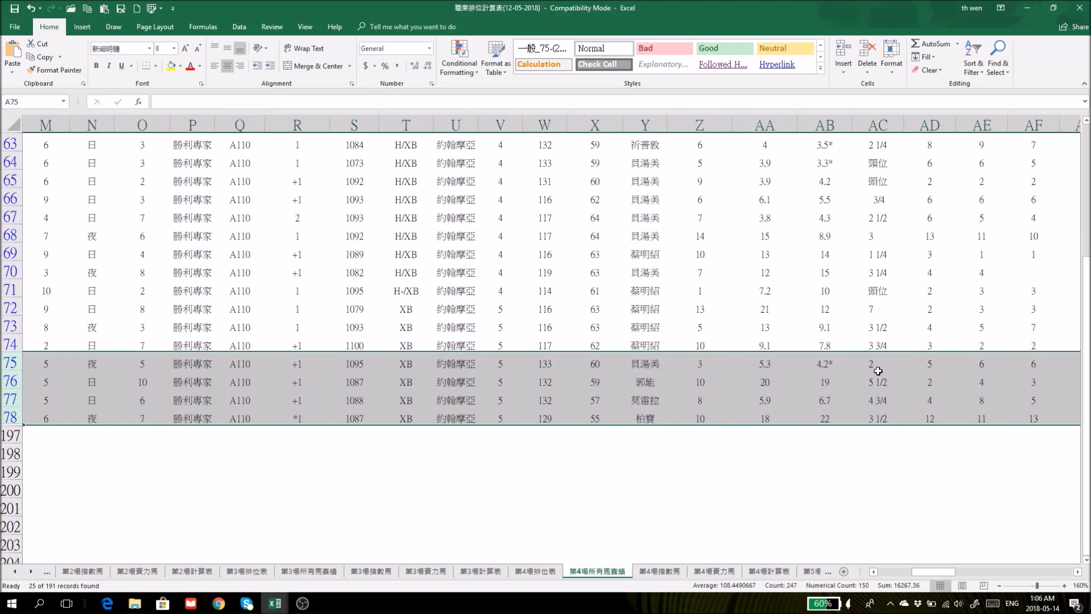
pyautogui.moveTo(947, 572); pyautogui.dragTo(777, 561)
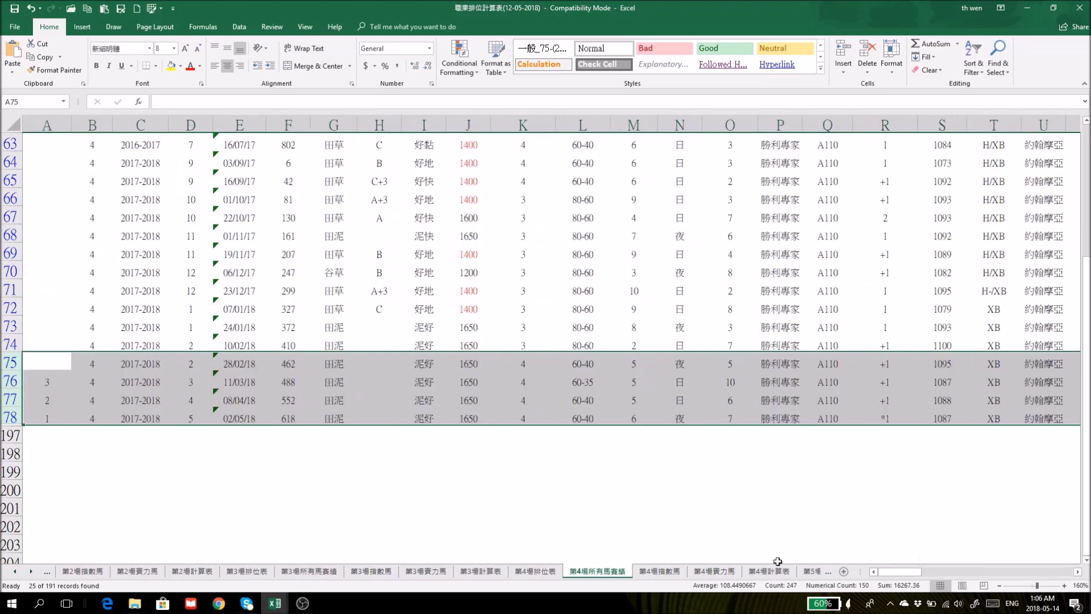
# Check 第4場排位表 again, switch to the 職業數據庫 workbook and open its 練馬師 騎師 sheet.
pyautogui.click(550, 573)
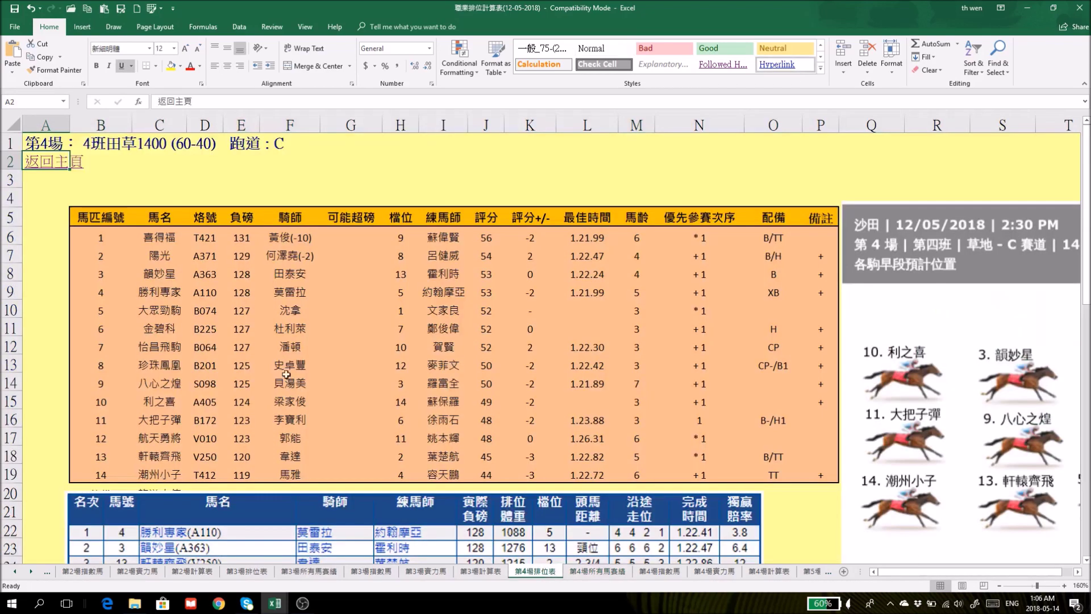
pyautogui.moveTo(276, 603)
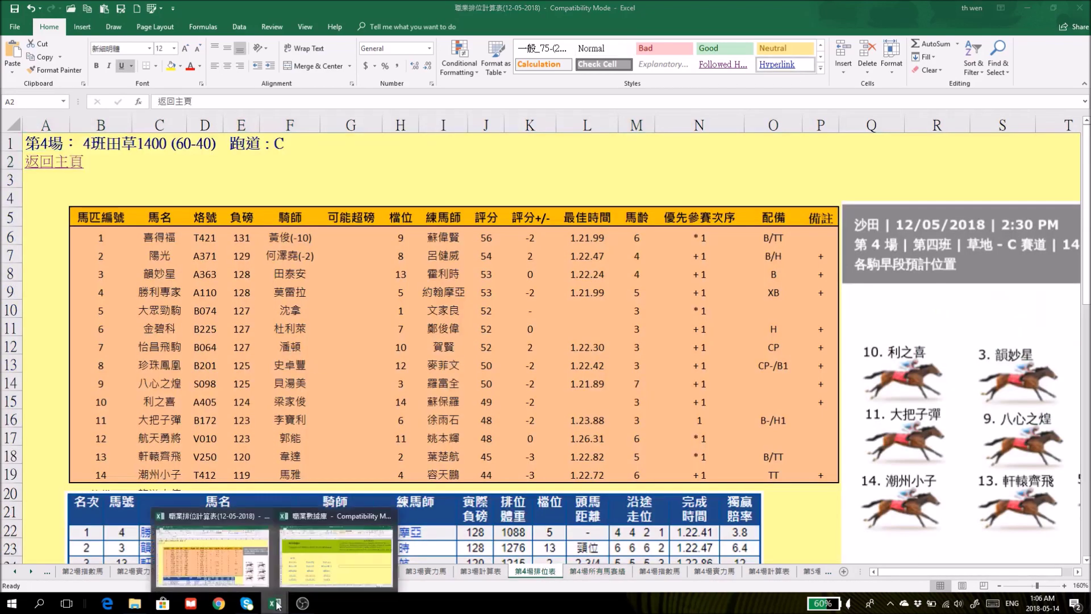
pyautogui.click(316, 583)
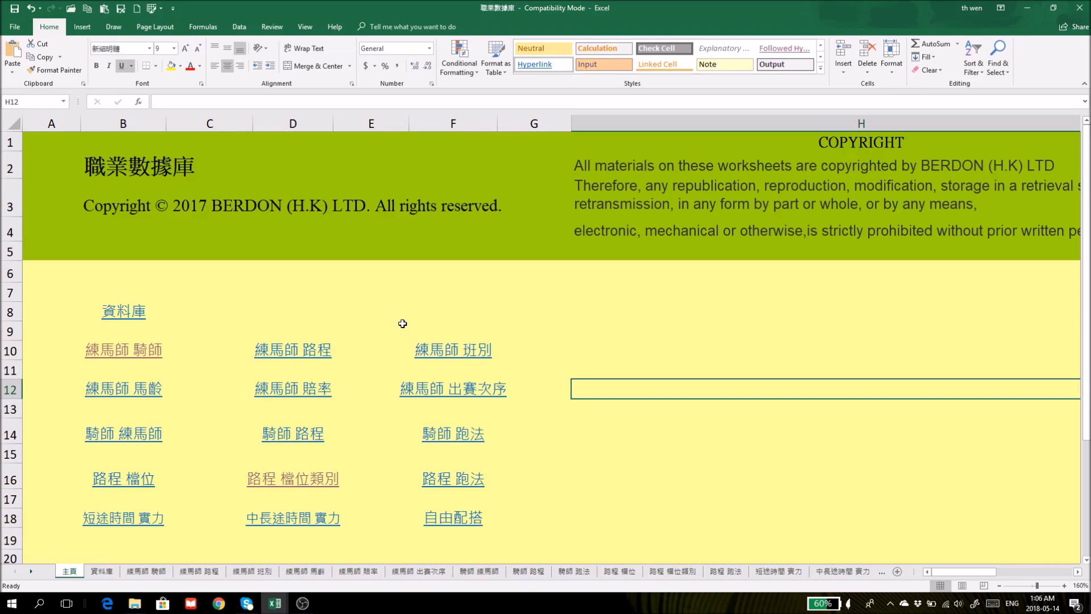
pyautogui.click(113, 353)
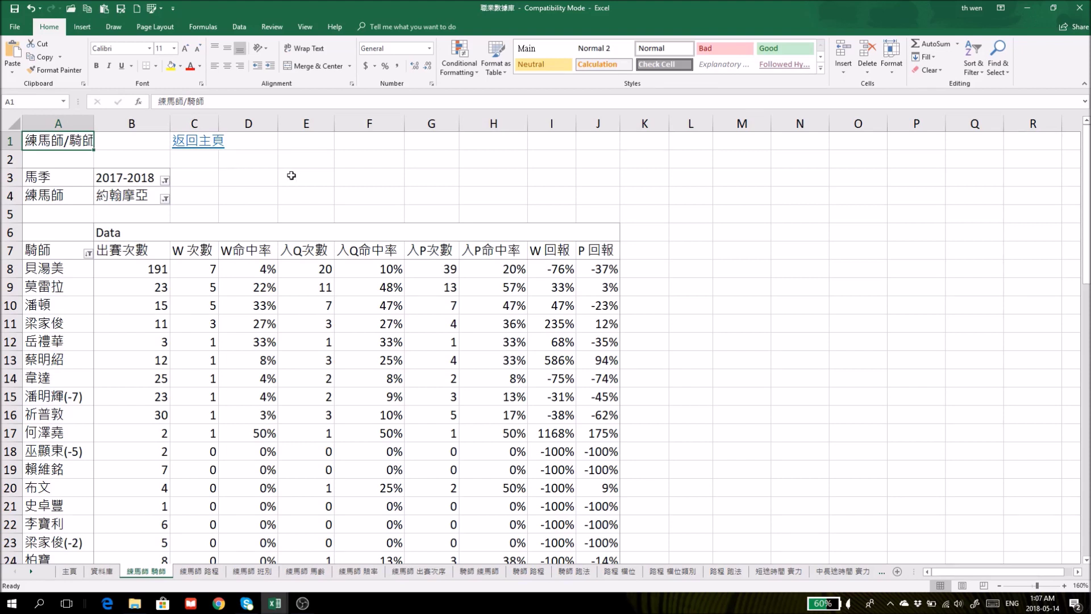
# Add 月份 as a report filter to the 練馬師/騎師 pivot table and restrict it to month 4.
pyautogui.click(339, 327)
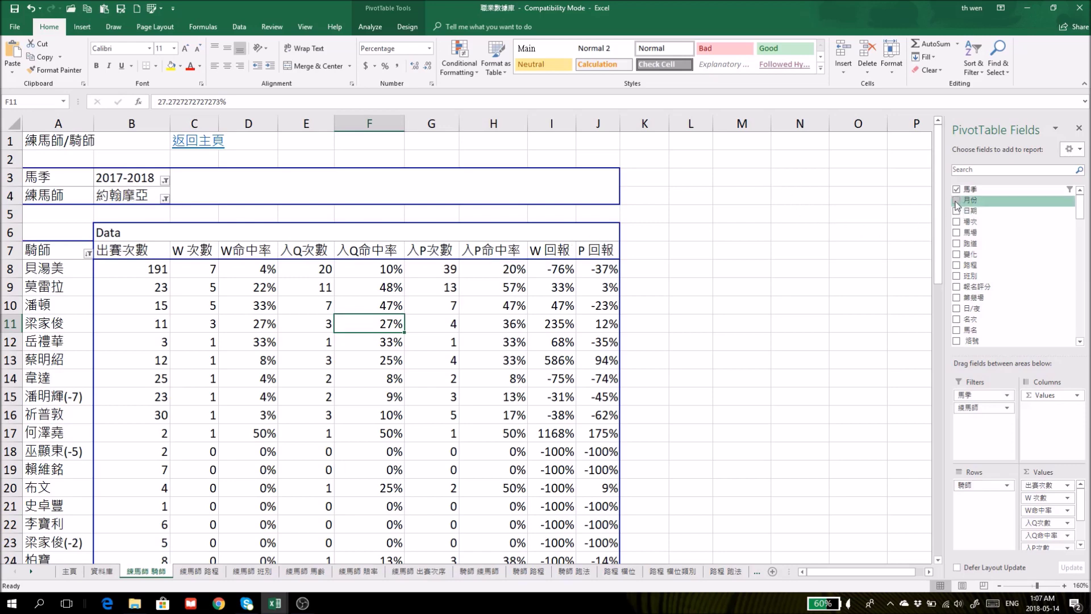
pyautogui.moveTo(957, 203); pyautogui.dragTo(971, 428)
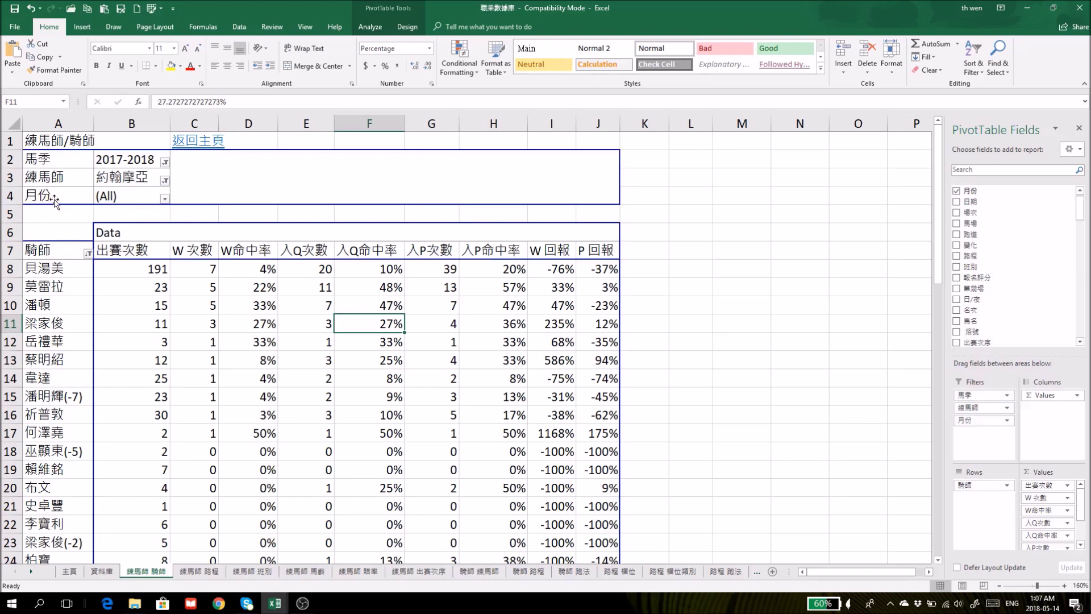
pyautogui.click(165, 199)
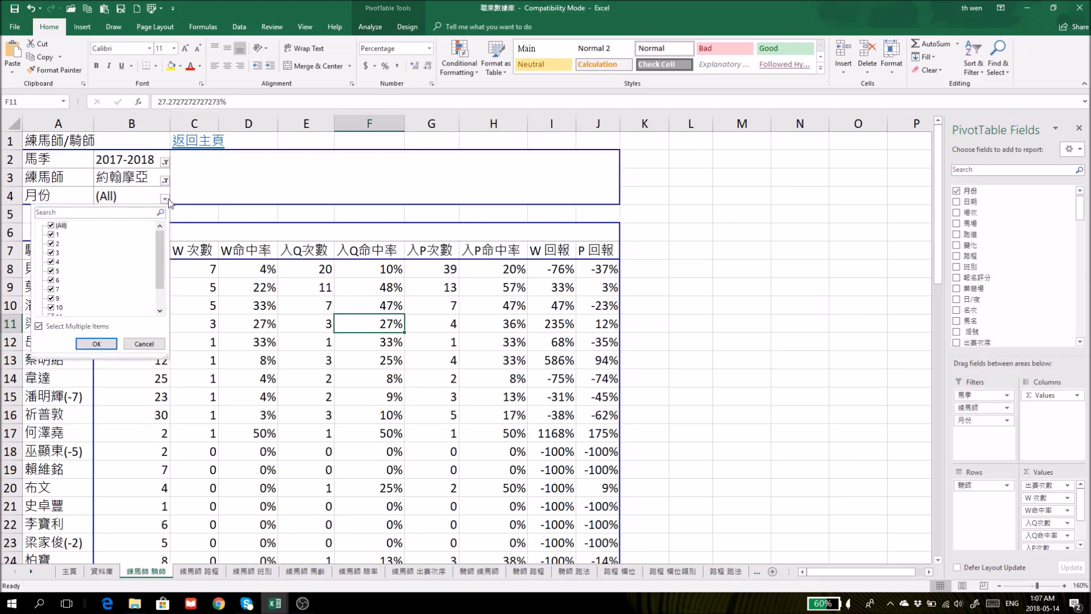
pyautogui.click(51, 225)
pyautogui.click(57, 263)
pyautogui.click(97, 344)
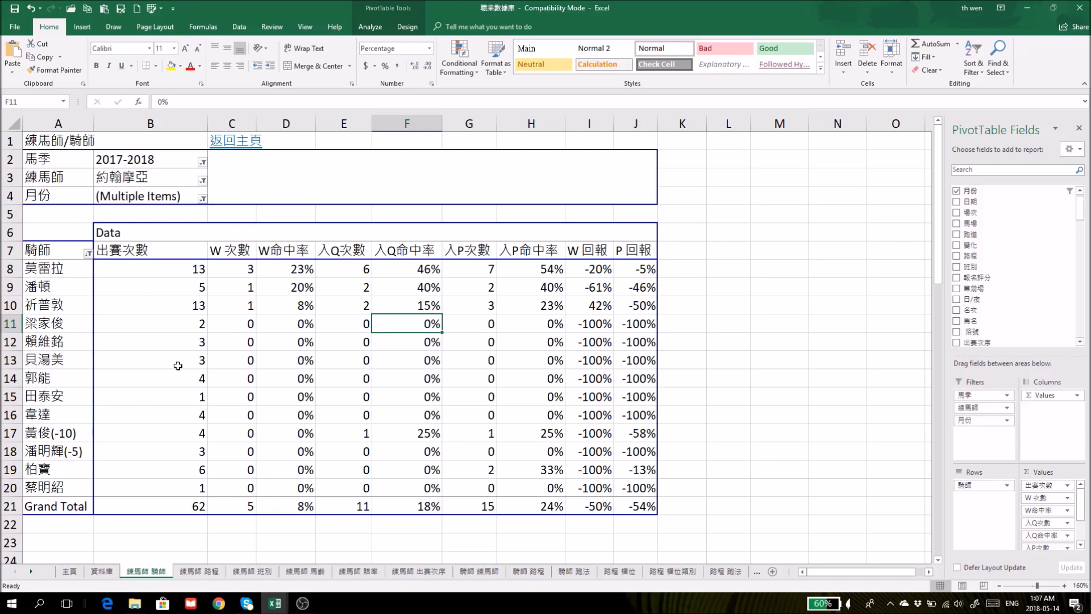
# Review the 月份 filter selection and examine the jockeys' win and placing figures for the selected trainer.
pyautogui.moveTo(186, 363)
pyautogui.moveTo(499, 369)
pyautogui.click(203, 198)
pyautogui.click(328, 168)
pyautogui.click(345, 140)
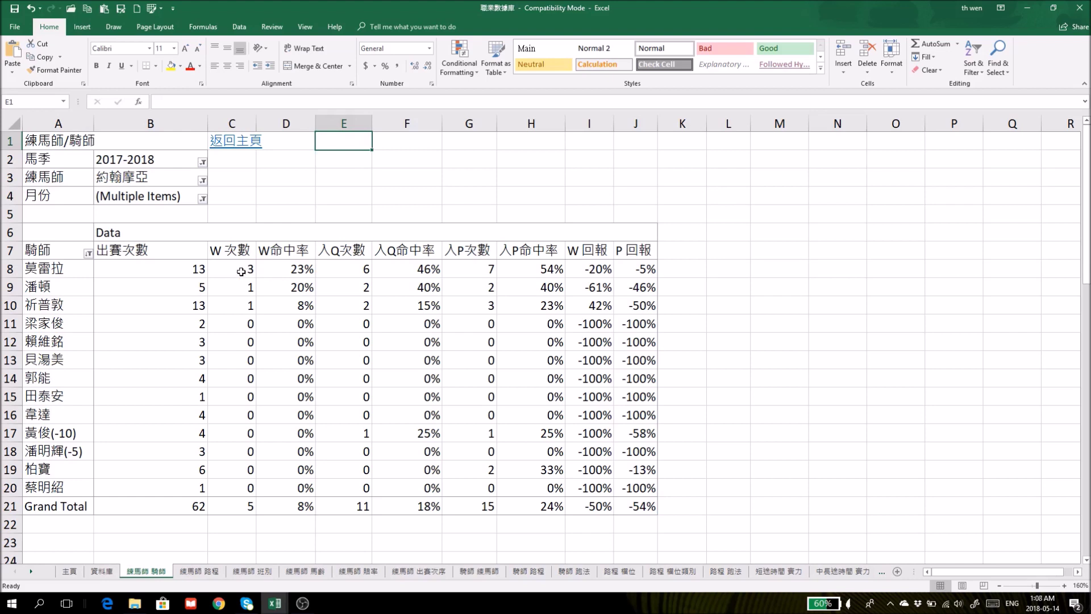
pyautogui.moveTo(362, 274)
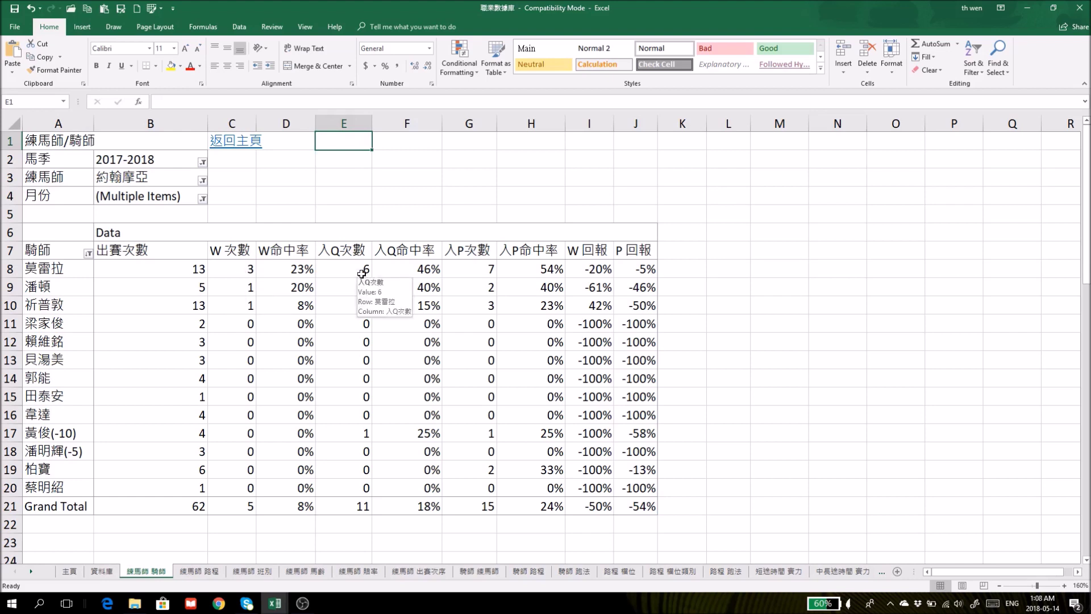
# Switch back to the 職業排位計算表(12-05-2018) workbook and check 勝利專家's trainer and jockey on 第4場排位表.
pyautogui.moveTo(427, 271)
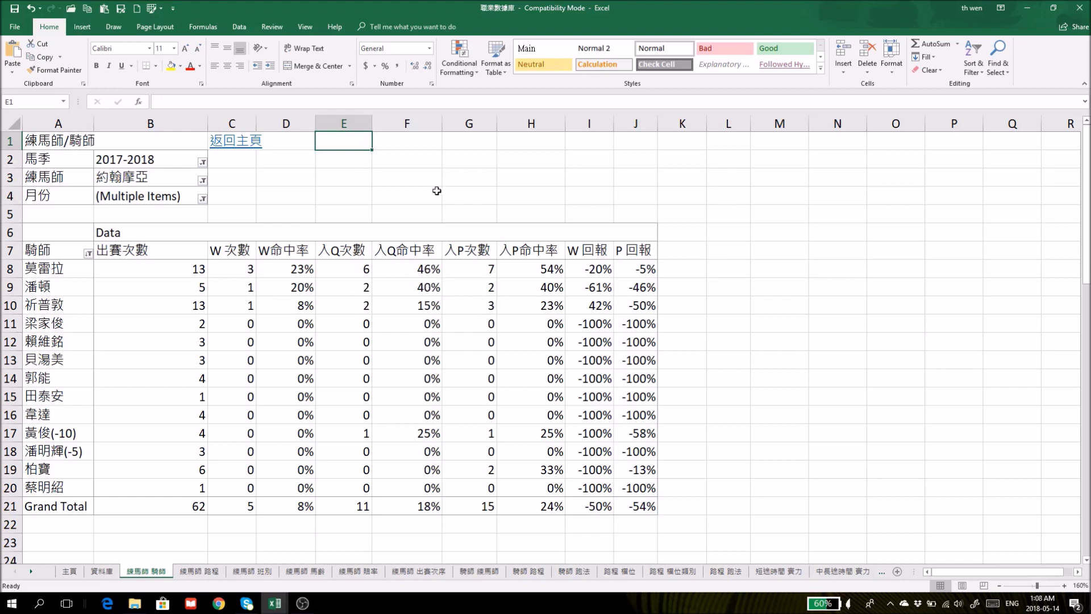
pyautogui.moveTo(273, 604)
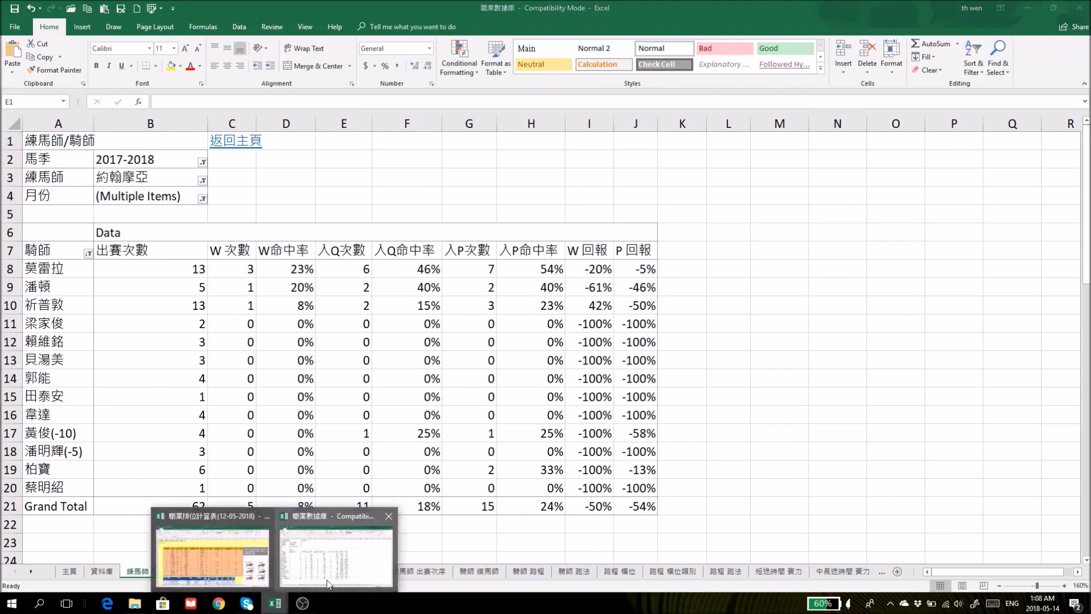
pyautogui.click(212, 548)
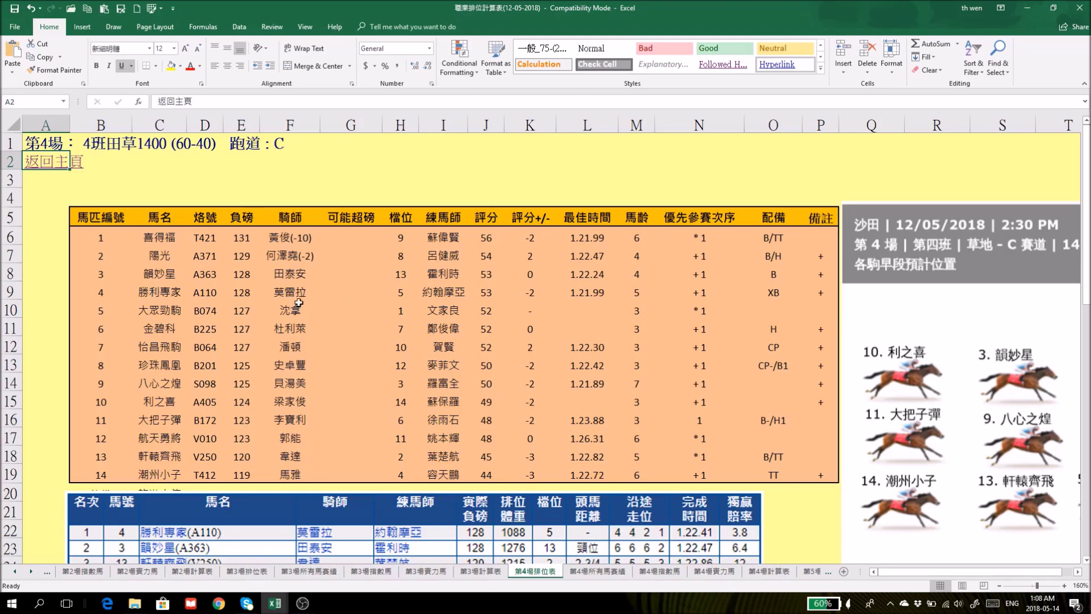
pyautogui.click(453, 292)
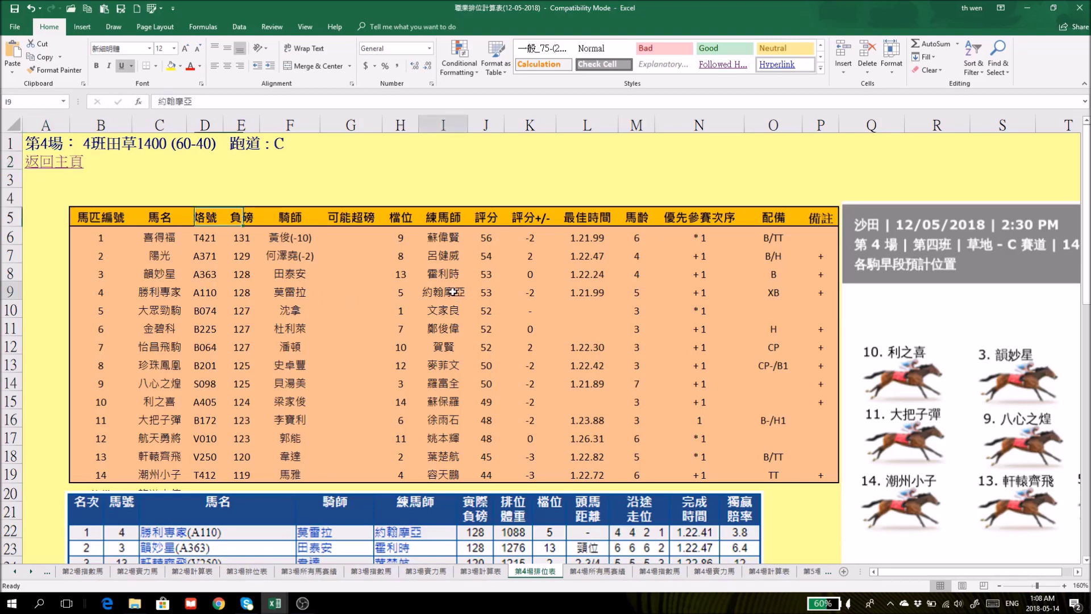
pyautogui.click(295, 292)
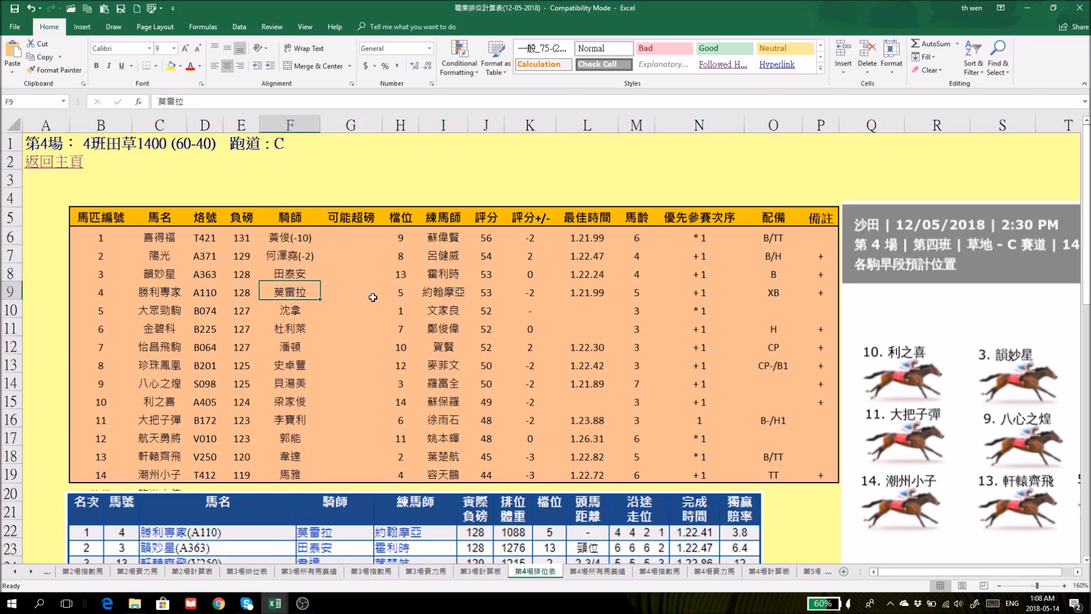
# Open 第4場計算表 from the 主頁 and select all classes in the 班別 filter of the 1400 runs pivot table.
pyautogui.click(53, 164)
pyautogui.click(385, 485)
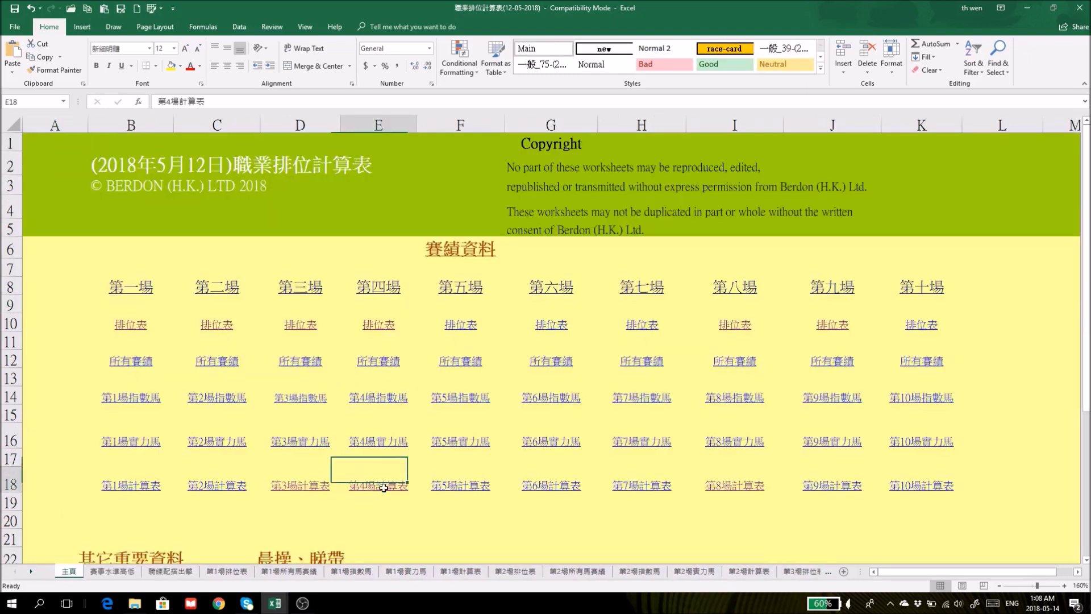
pyautogui.scroll(-3, 585, 392)
pyautogui.scroll(-6, 569, 410)
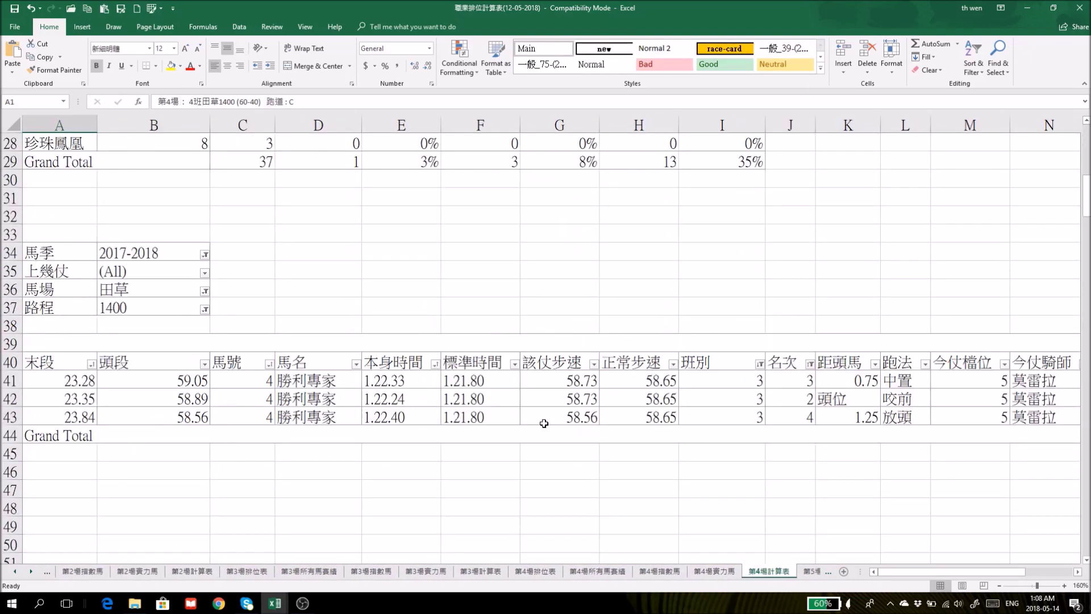
pyautogui.click(760, 363)
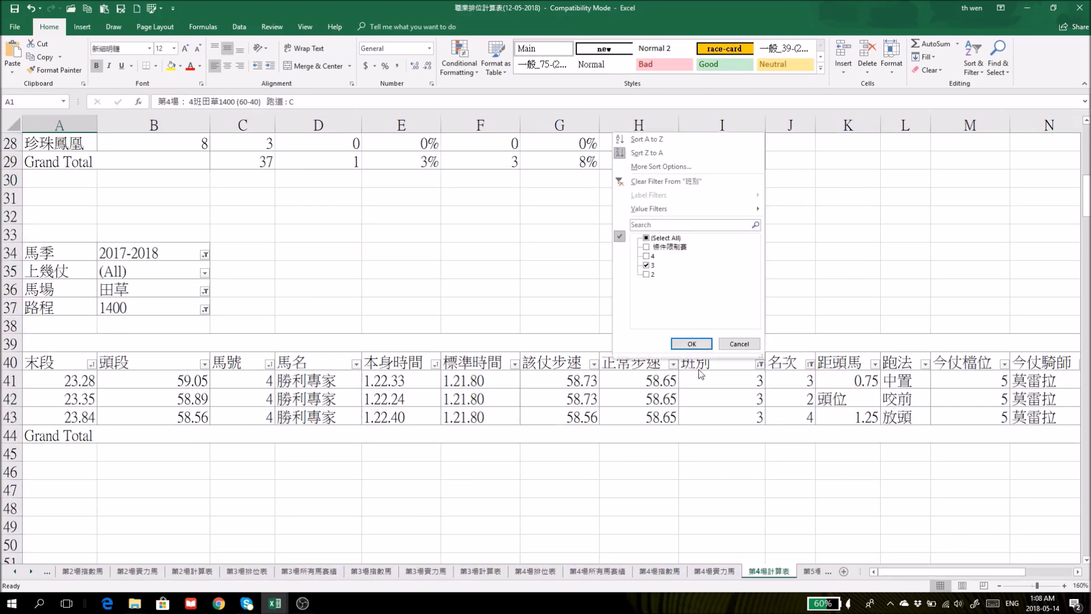
pyautogui.click(647, 238)
pyautogui.click(682, 344)
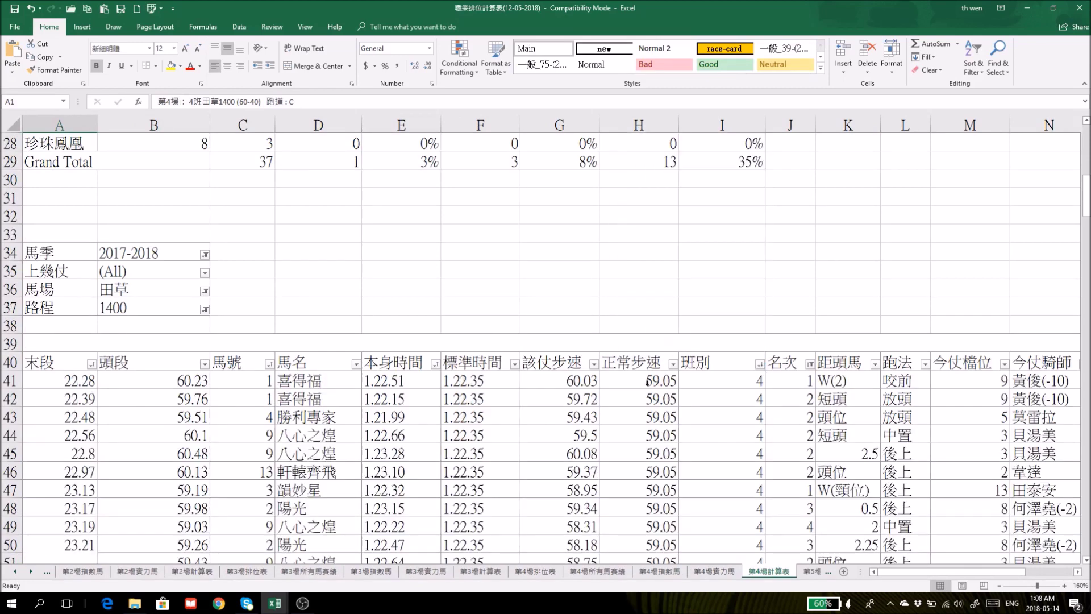
# Exclude (blank) from the 上幾仗 filter of race 4's 1400 runs pivot table.
pyautogui.scroll(-1, 360, 449)
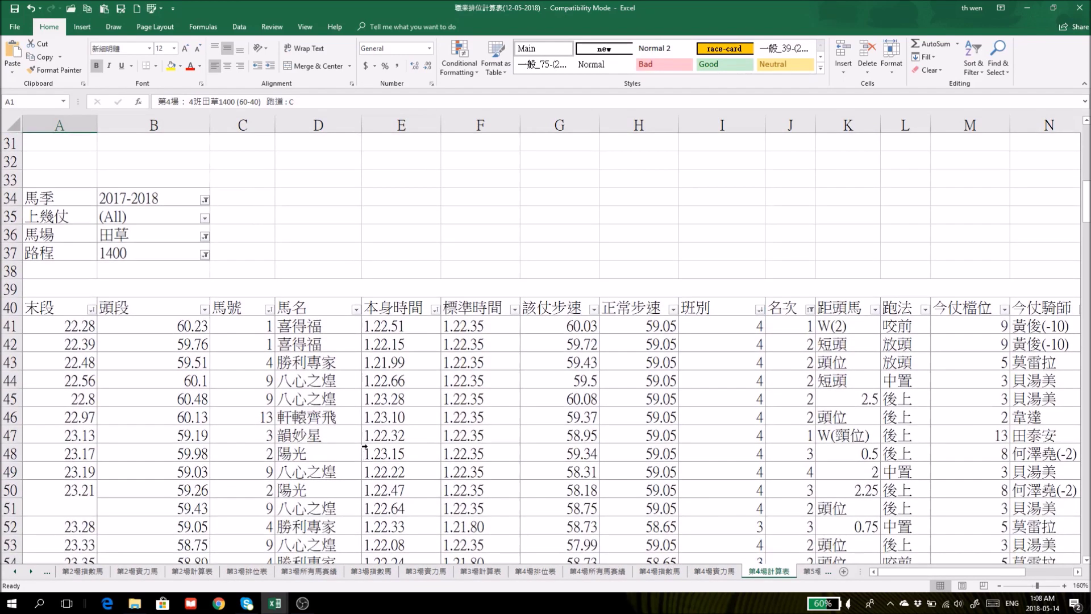
pyautogui.click(205, 218)
pyautogui.click(91, 281)
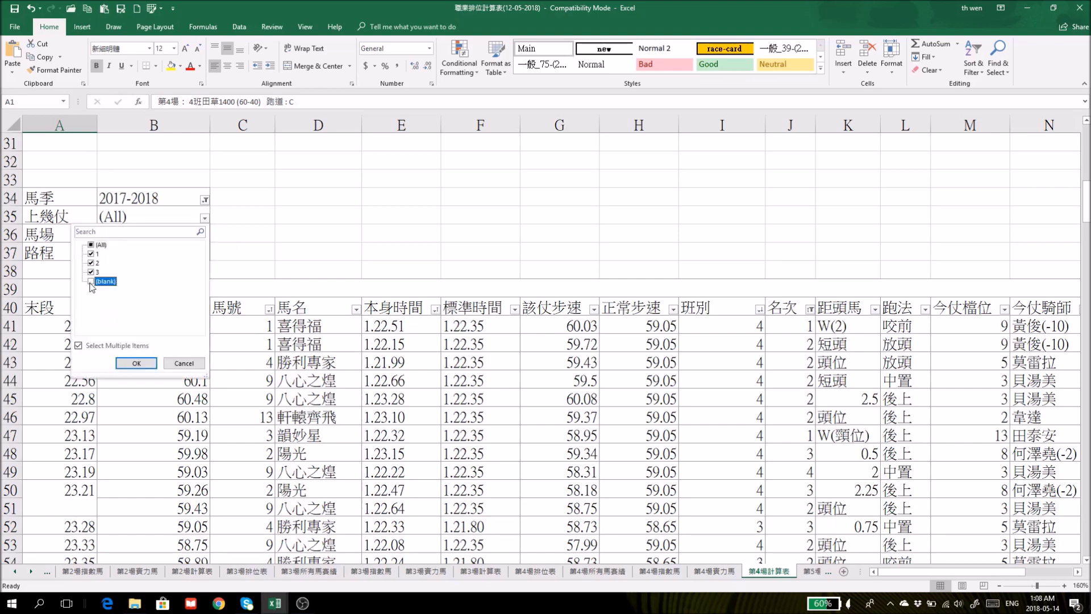
pyautogui.click(137, 364)
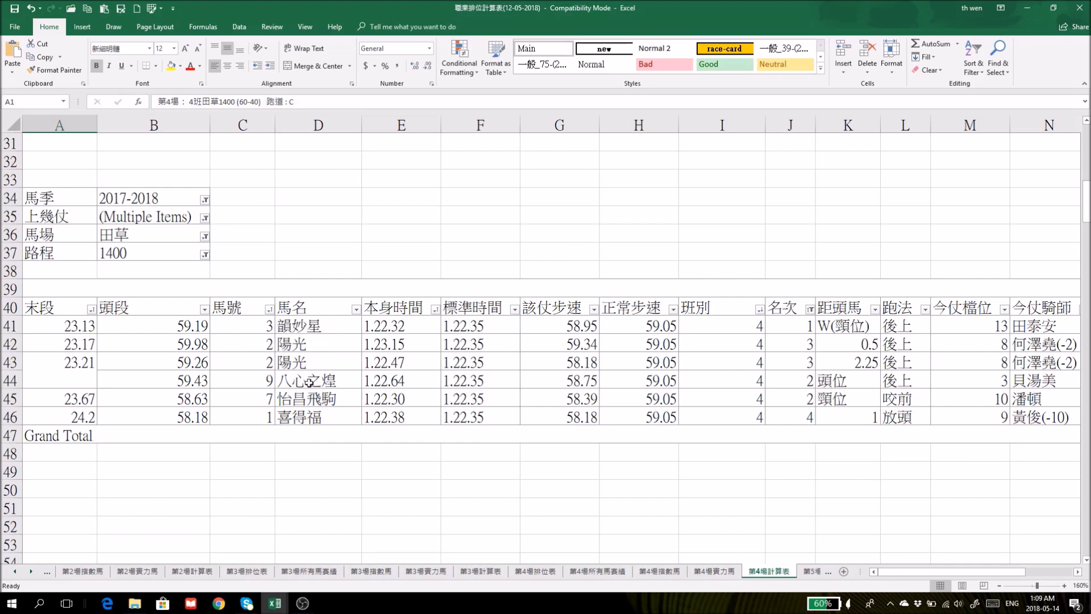
# Review race 4's finishing order, payouts and running-position pictures on 第4場排位表.
pyautogui.click(537, 570)
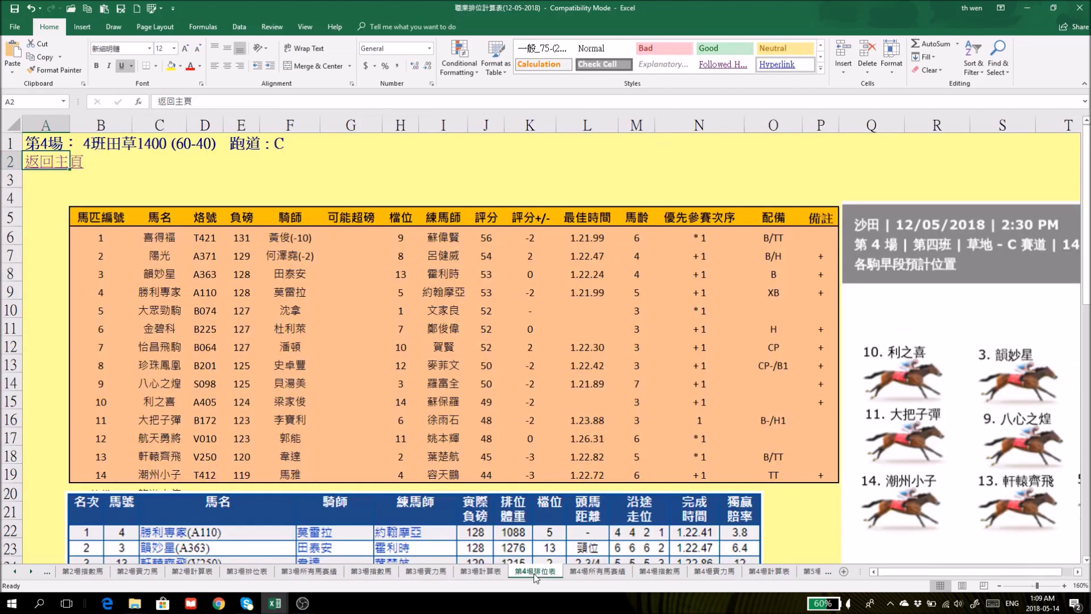
pyautogui.scroll(-3, 678, 414)
pyautogui.scroll(-1, 679, 415)
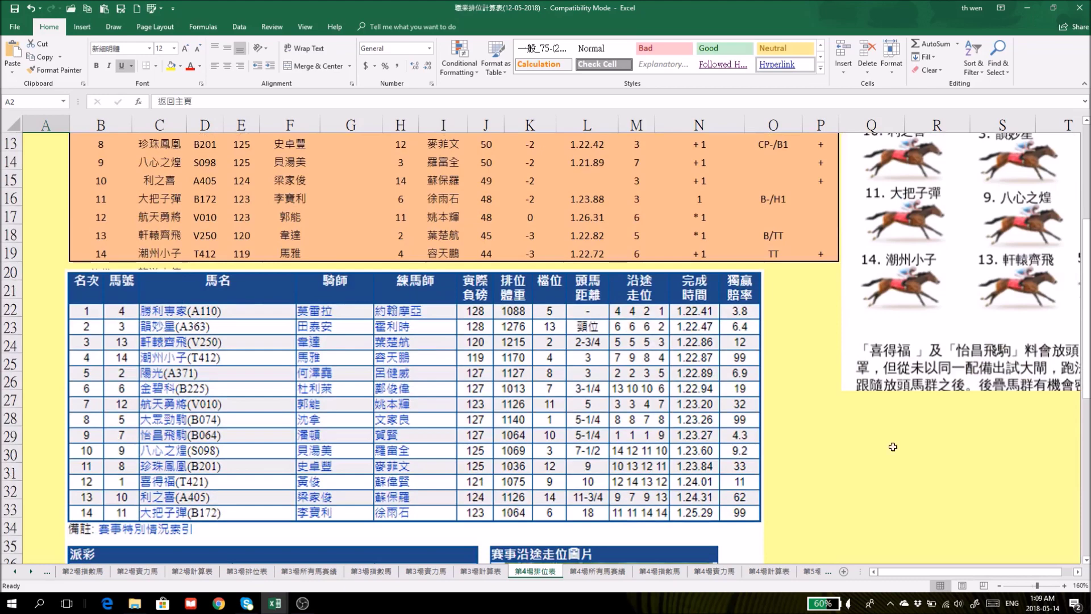
pyautogui.scroll(-4, 965, 472)
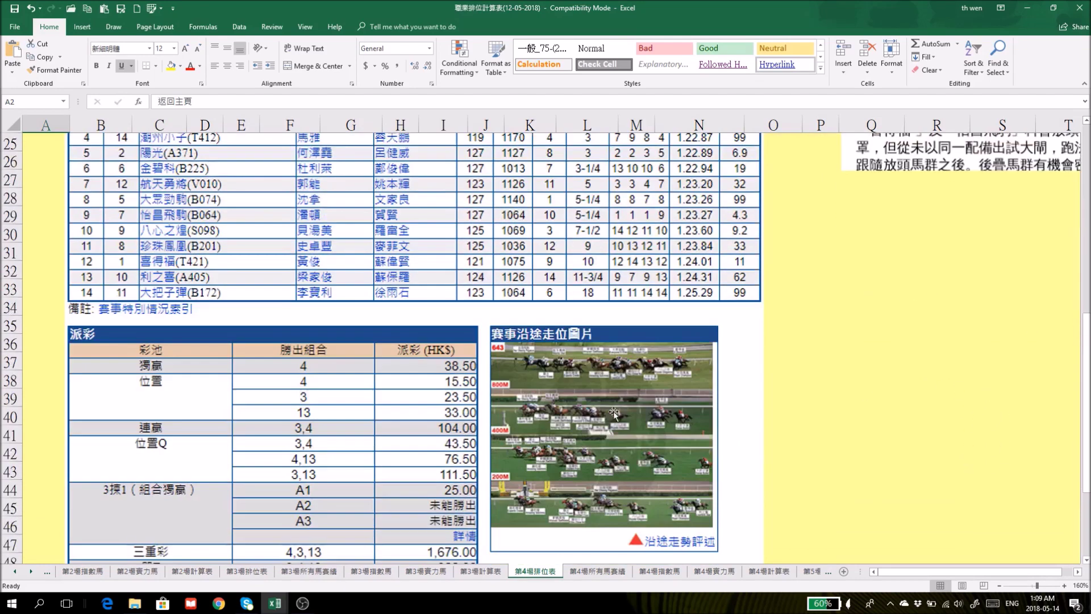
pyautogui.scroll(8, 445, 432)
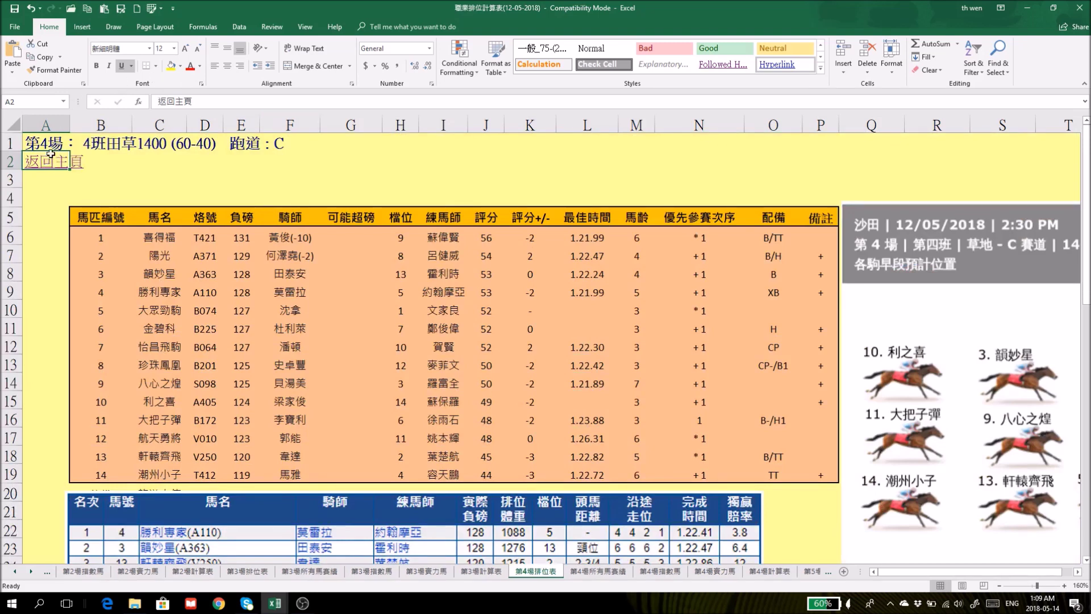
# Look at the 排位表 sheets of race 8 and race 2 from the 主頁, returning there after each.
pyautogui.click(50, 162)
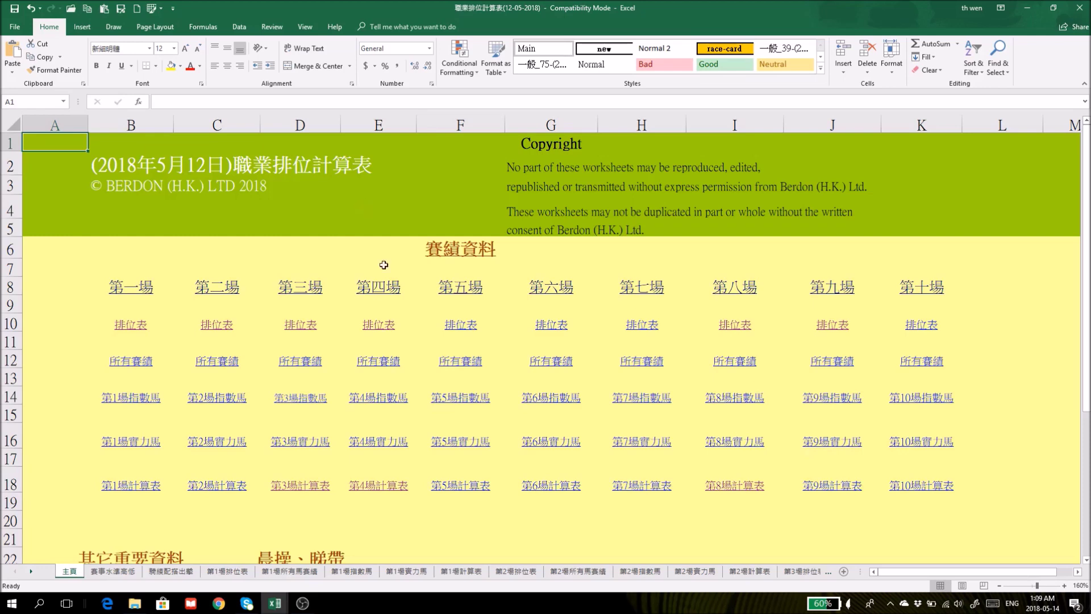
pyautogui.click(737, 326)
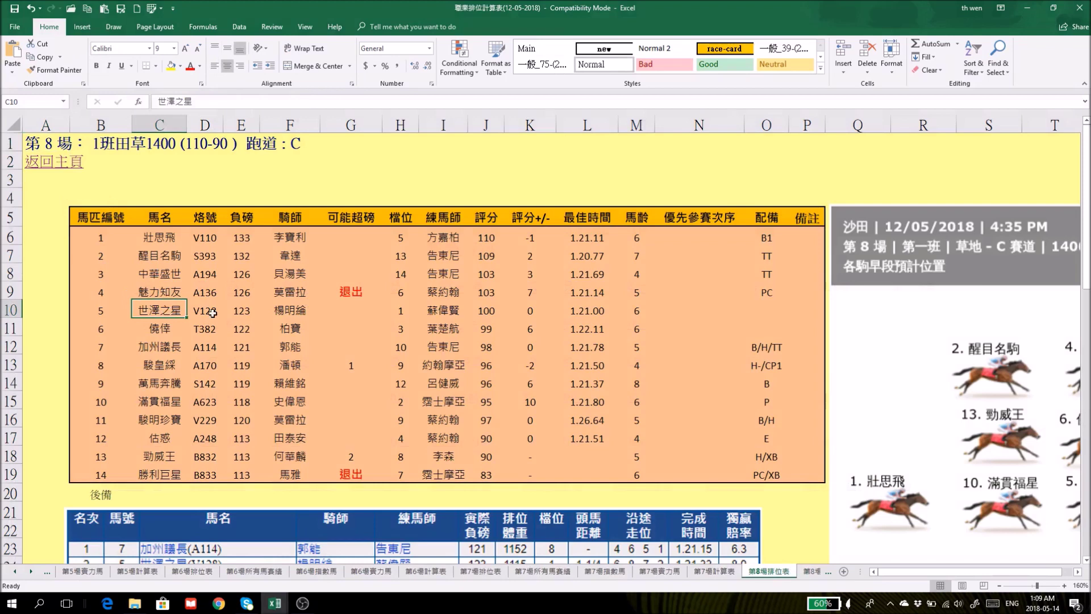
pyautogui.click(49, 164)
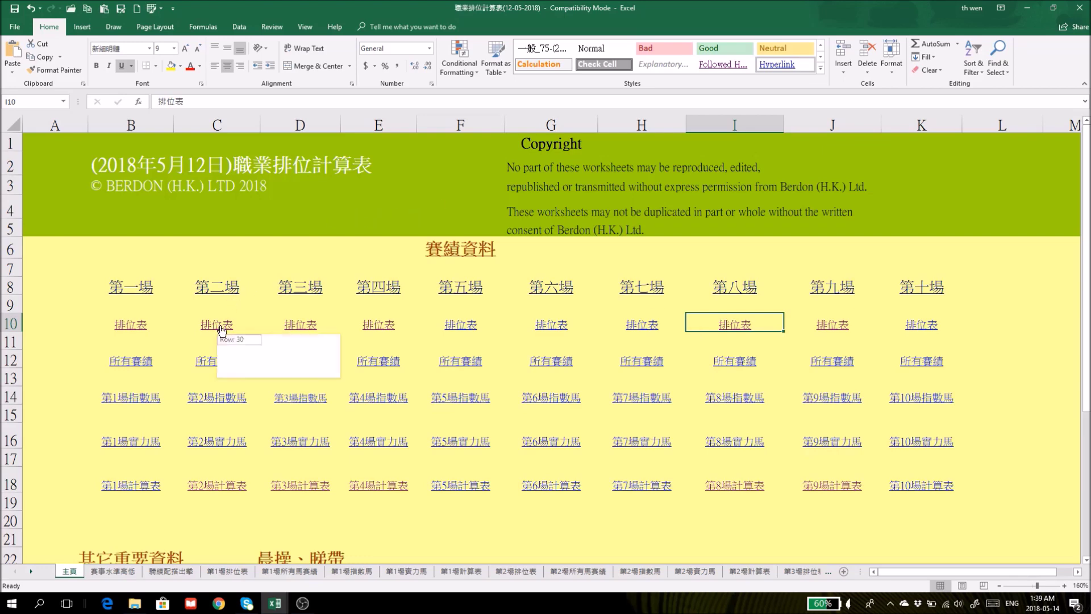
pyautogui.click(214, 327)
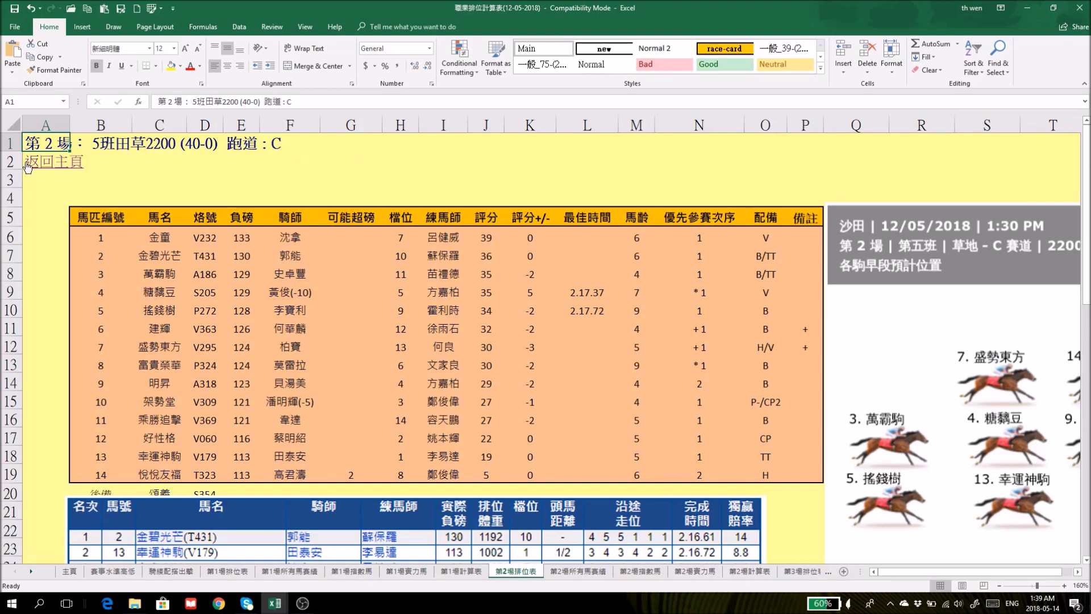
pyautogui.click(42, 164)
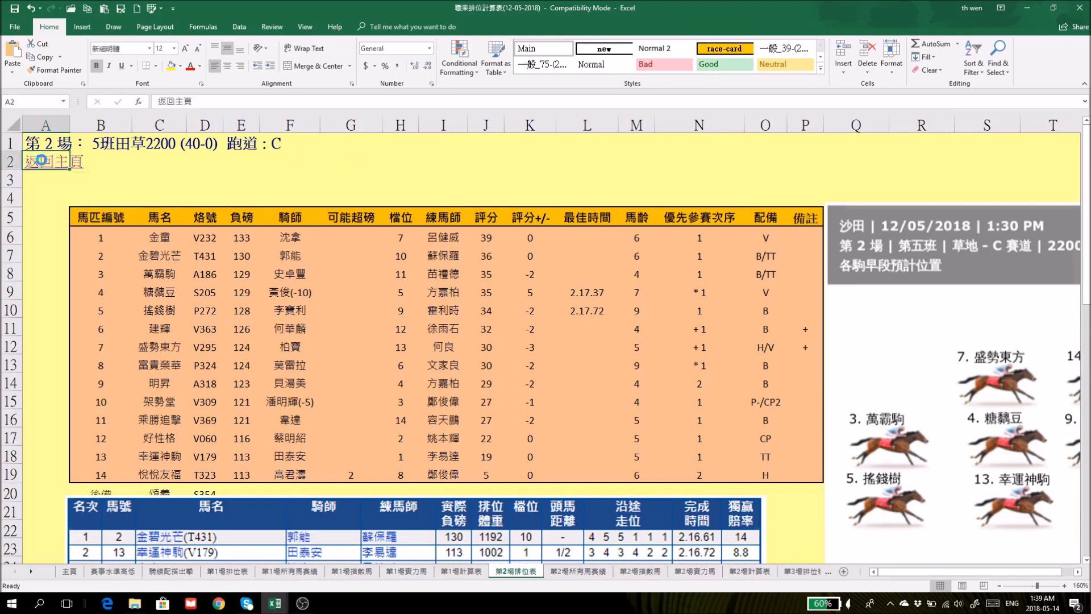
# Open 第2場計算表, check the 馬季 filter and exclude (blank) from the 上幾仗 filter of the 2200 runs pivot table.
pyautogui.click(220, 490)
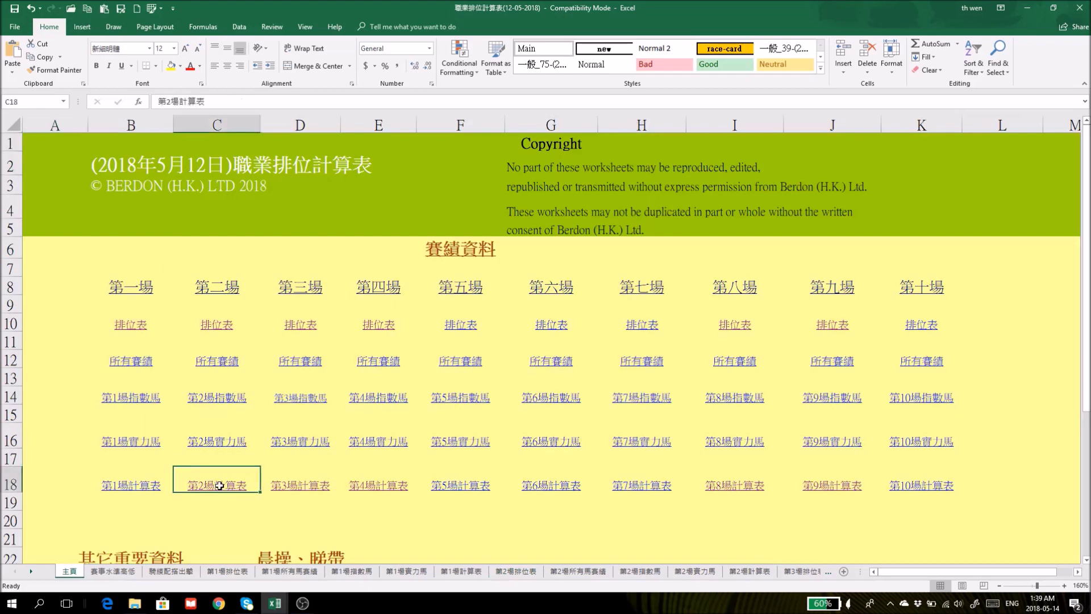
pyautogui.scroll(-5, 544, 406)
pyautogui.scroll(-3, 544, 406)
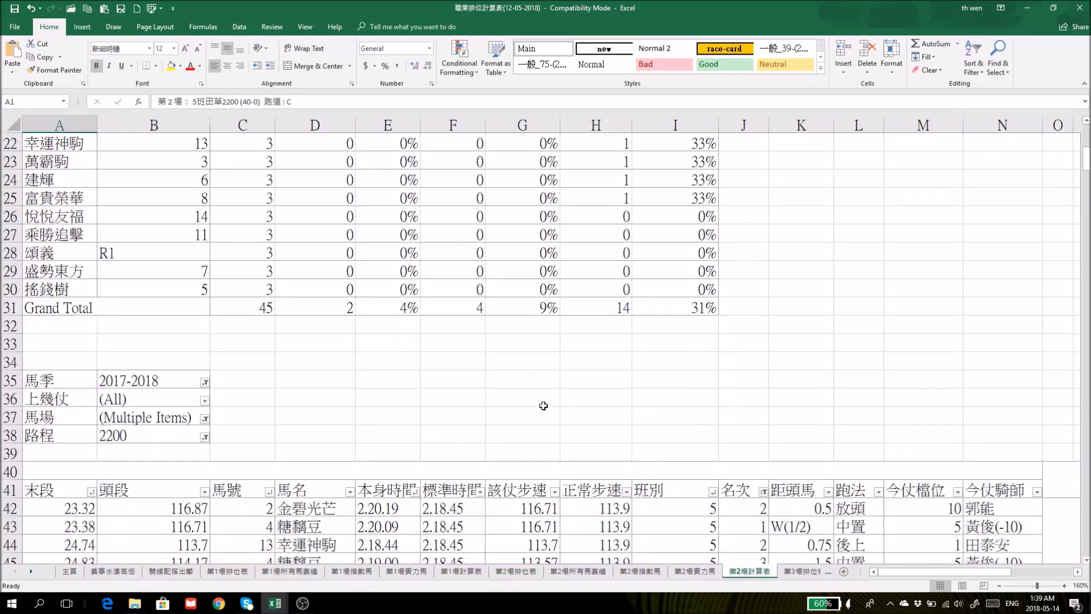
pyautogui.click(204, 328)
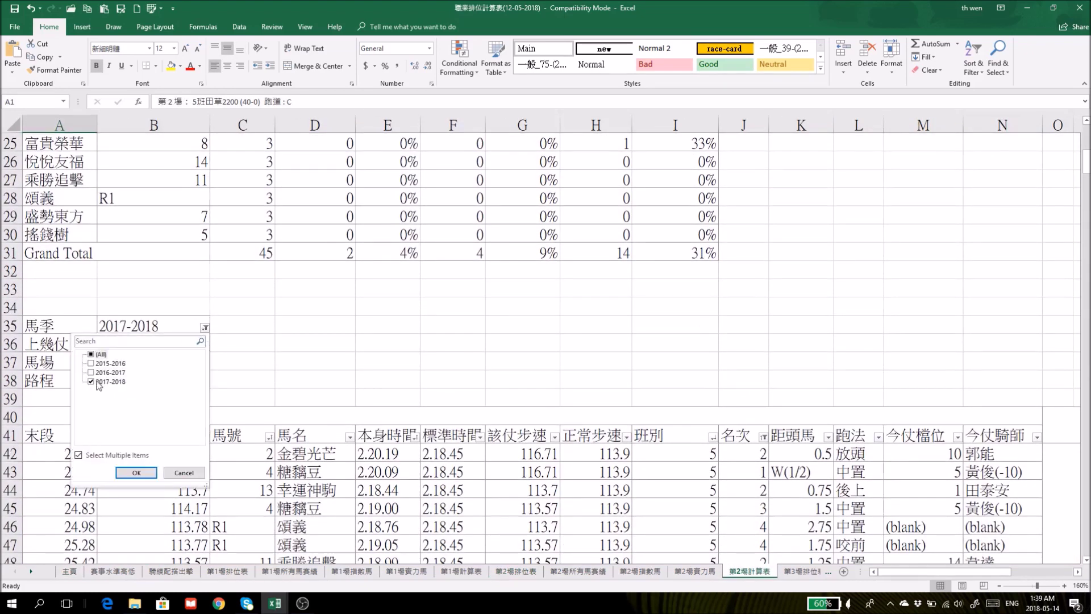
pyautogui.click(328, 353)
pyautogui.click(205, 346)
pyautogui.click(92, 409)
pyautogui.click(137, 491)
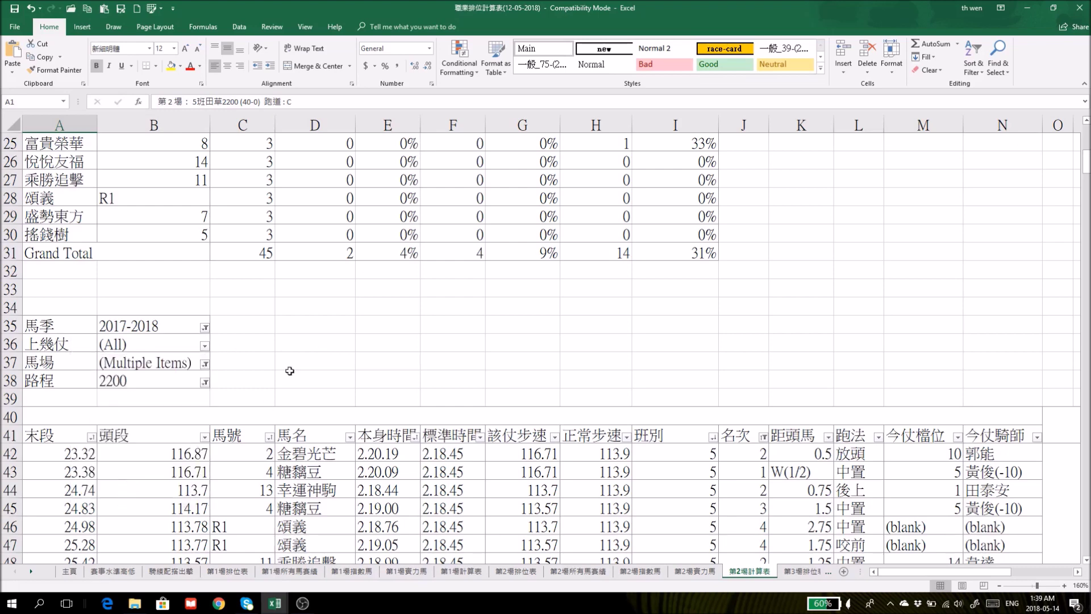
# Restrict race 2's 馬場 filter to 田草 and check the 路程 and 名次 filter selections.
pyautogui.click(205, 364)
pyautogui.click(91, 409)
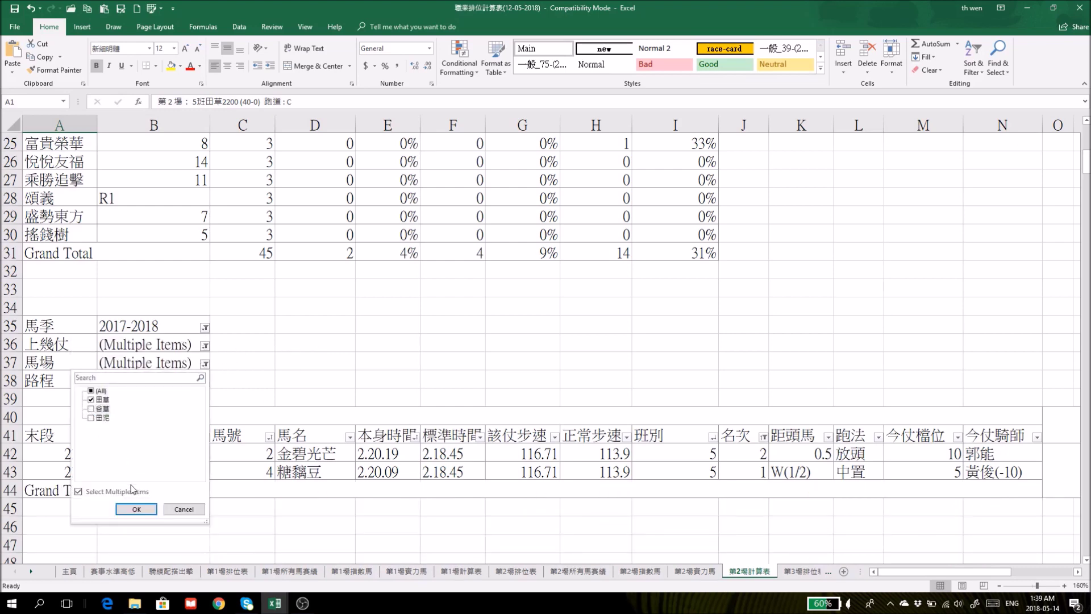
pyautogui.click(137, 509)
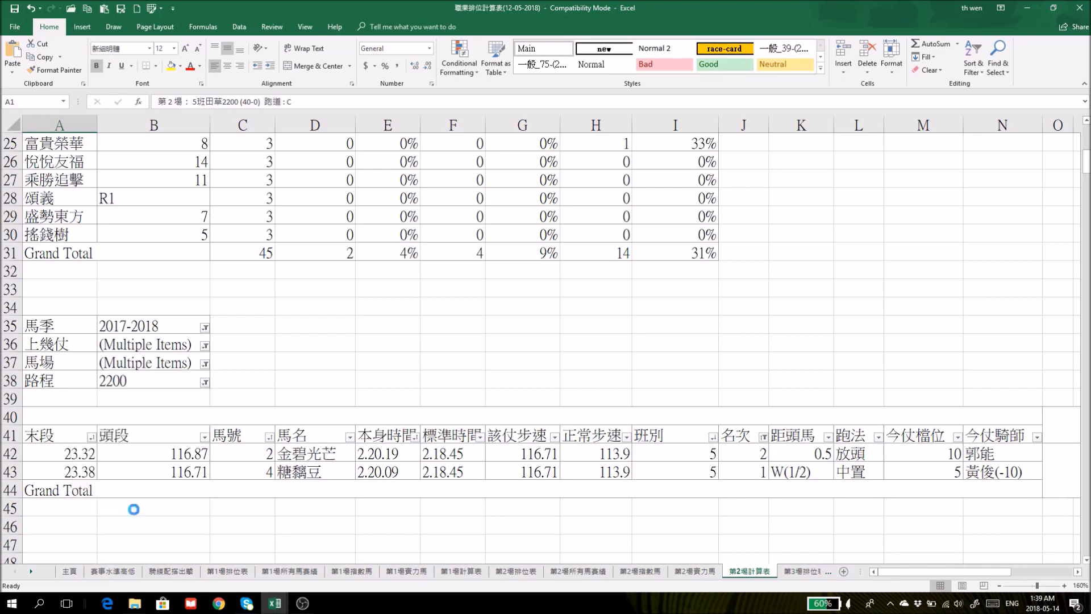
pyautogui.click(204, 382)
pyautogui.click(471, 390)
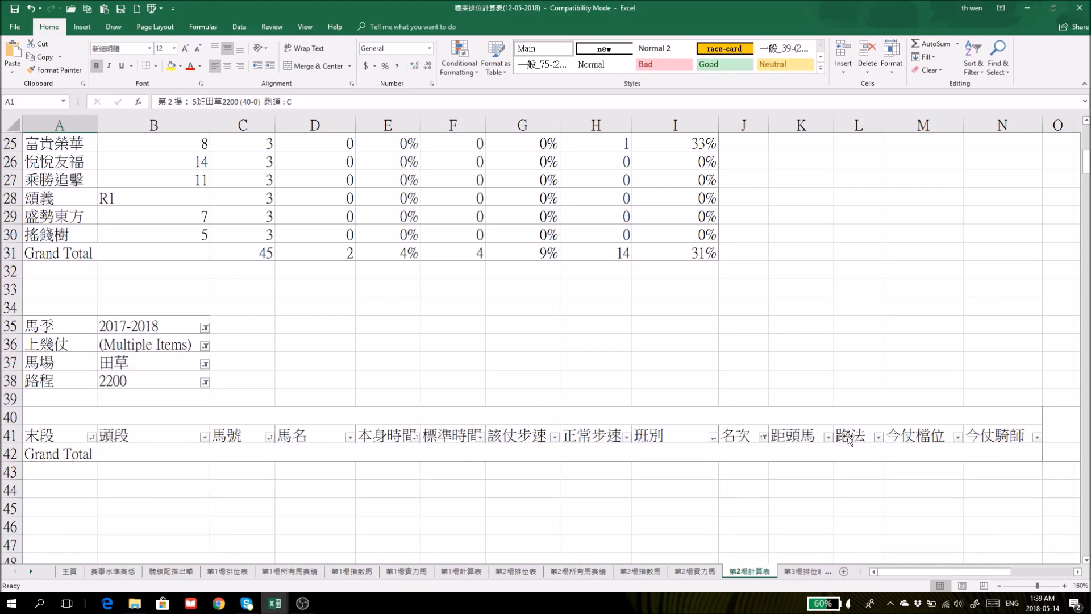
pyautogui.click(763, 437)
pyautogui.click(694, 417)
# Include (blank) in race 2's 上幾仗 filter so that all items are selected.
pyautogui.click(204, 346)
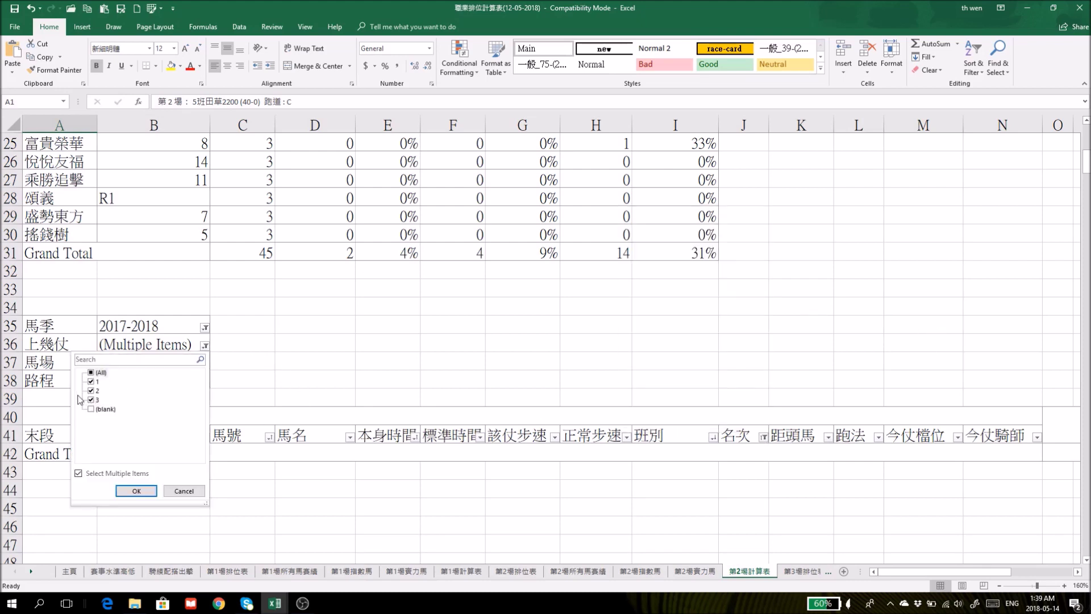
pyautogui.click(91, 409)
pyautogui.click(137, 491)
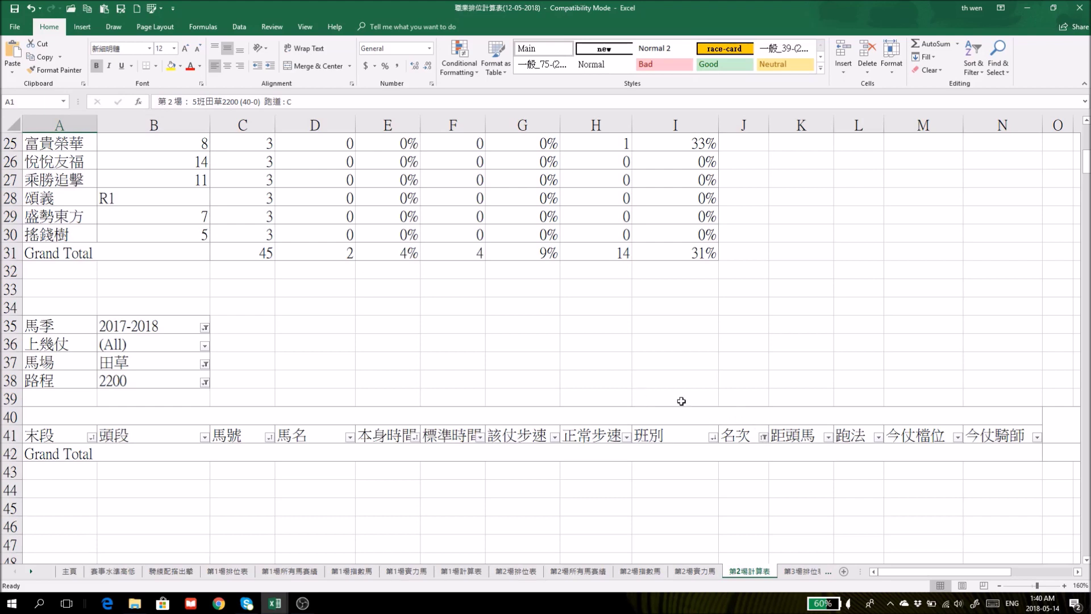
# Add 谷草 back to race 2's 馬場 filter and exclude (blank) from its 上幾仗 filter again.
pyautogui.click(205, 365)
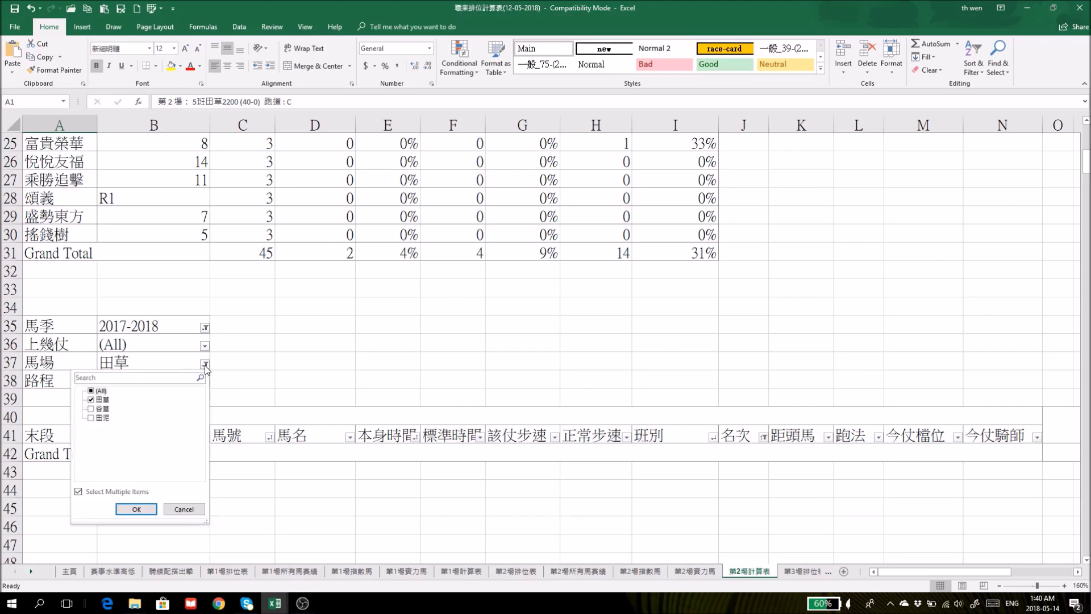
pyautogui.click(92, 410)
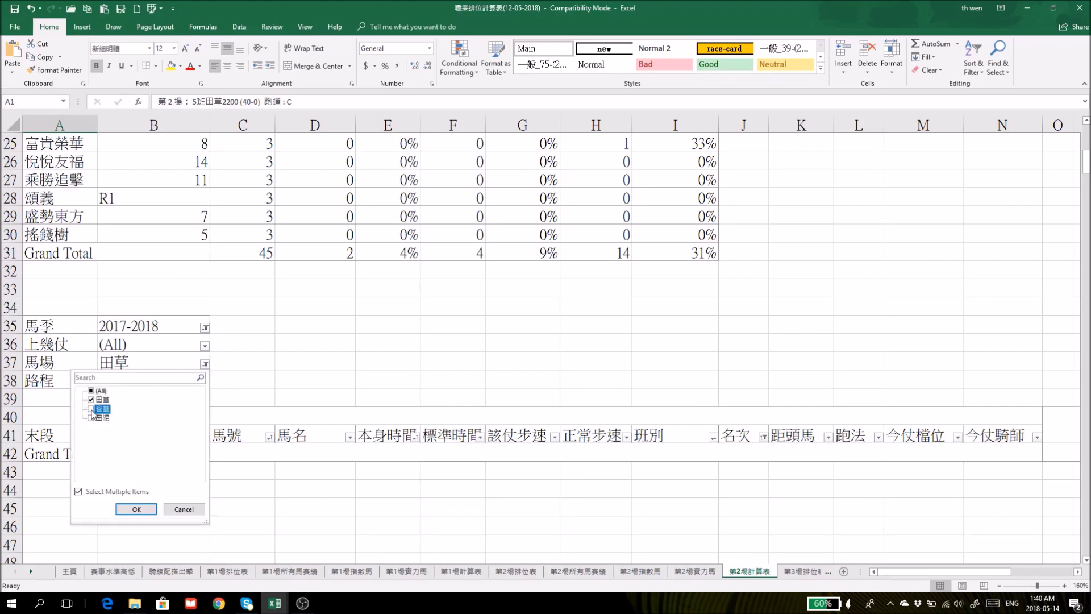
pyautogui.click(137, 509)
pyautogui.click(206, 346)
pyautogui.click(95, 409)
pyautogui.click(136, 490)
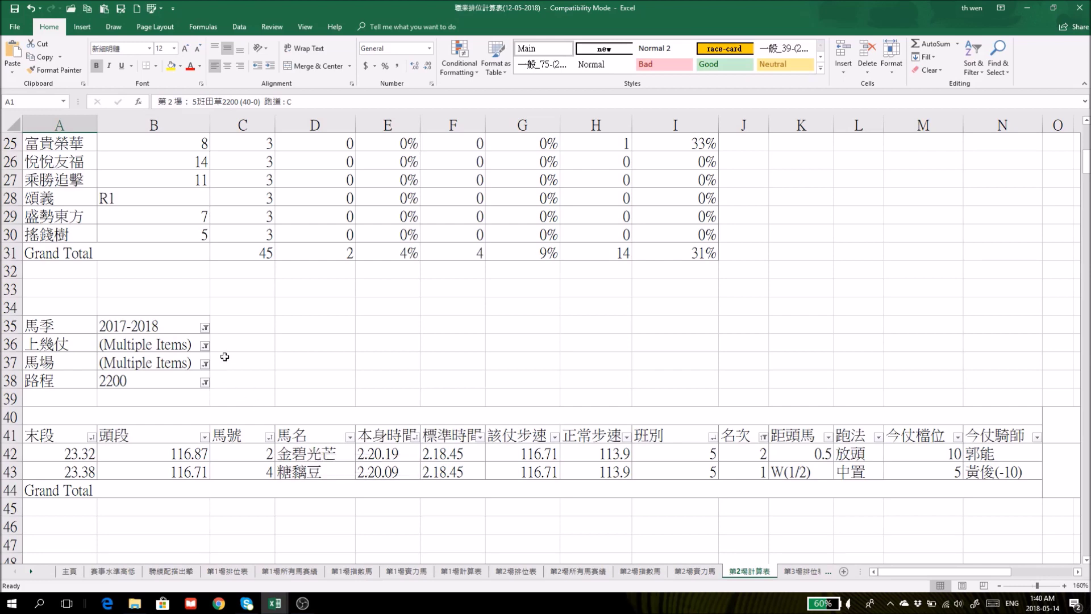
# Compare the horses' placing statistics in race 2's upper pivot table with the filtered 2200 runs below.
pyautogui.scroll(-1, 632, 361)
pyautogui.scroll(8, 224, 312)
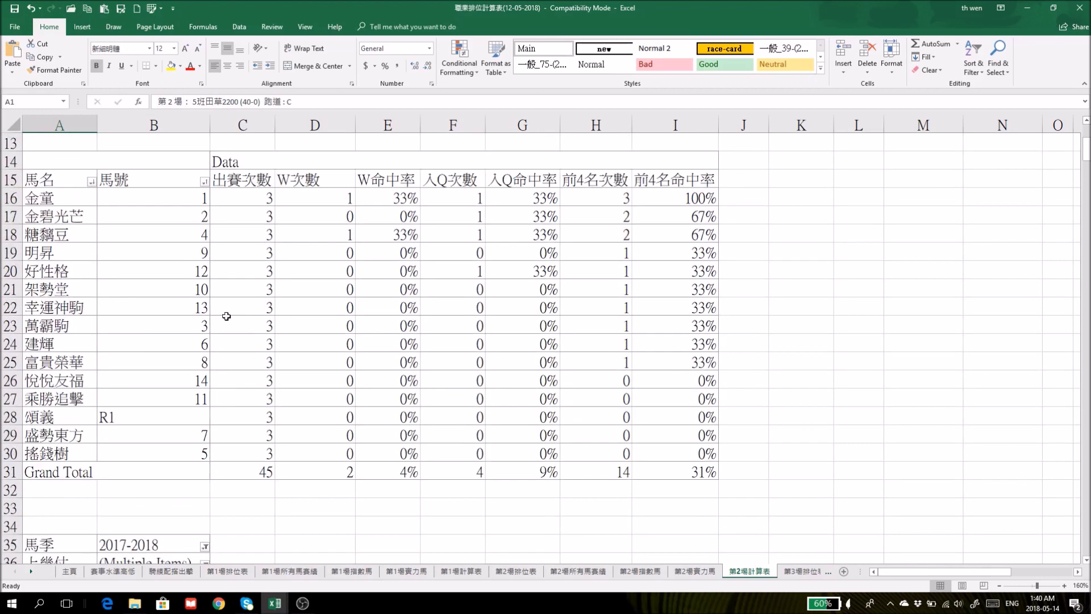
pyautogui.scroll(-3, 678, 468)
pyautogui.scroll(-7, 678, 467)
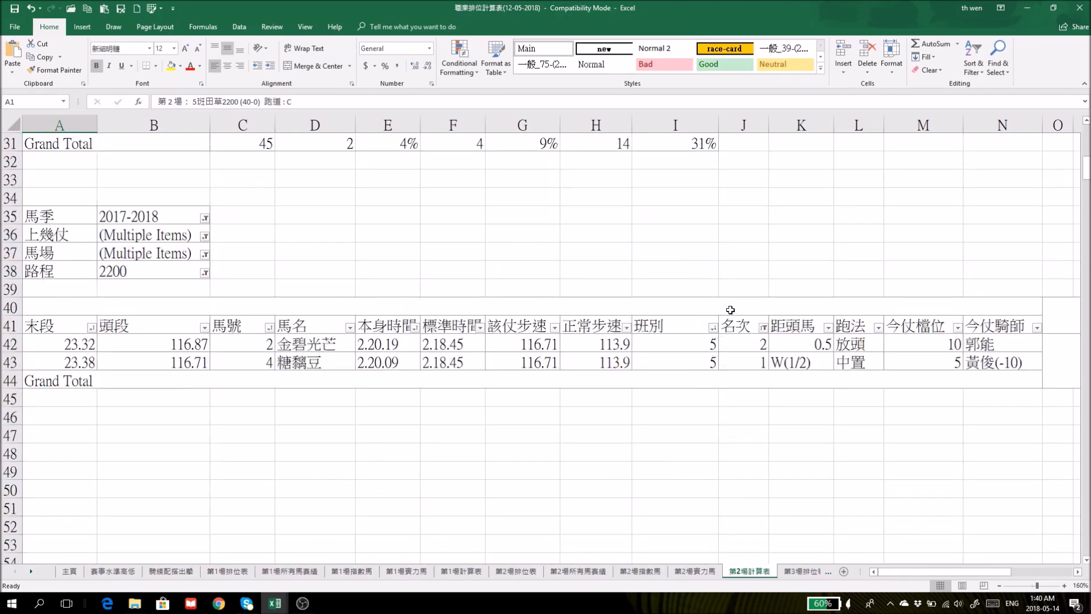
# Include (blank) in the 上幾仗 filter of race 2's lower pivot table so that all items are selected.
pyautogui.scroll(1, 292, 280)
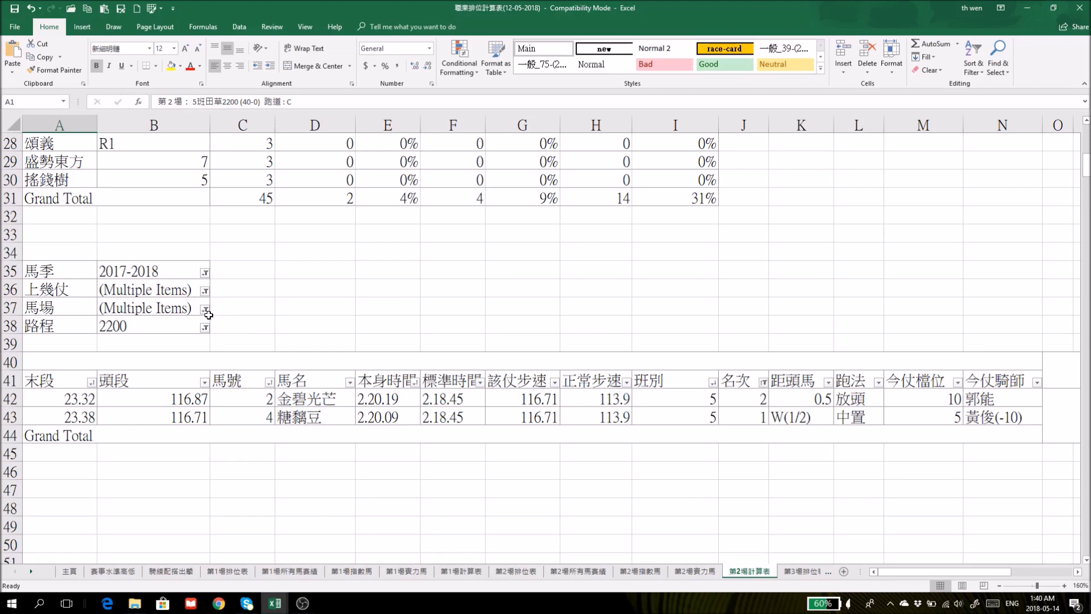
pyautogui.click(204, 292)
pyautogui.click(102, 356)
pyautogui.click(142, 437)
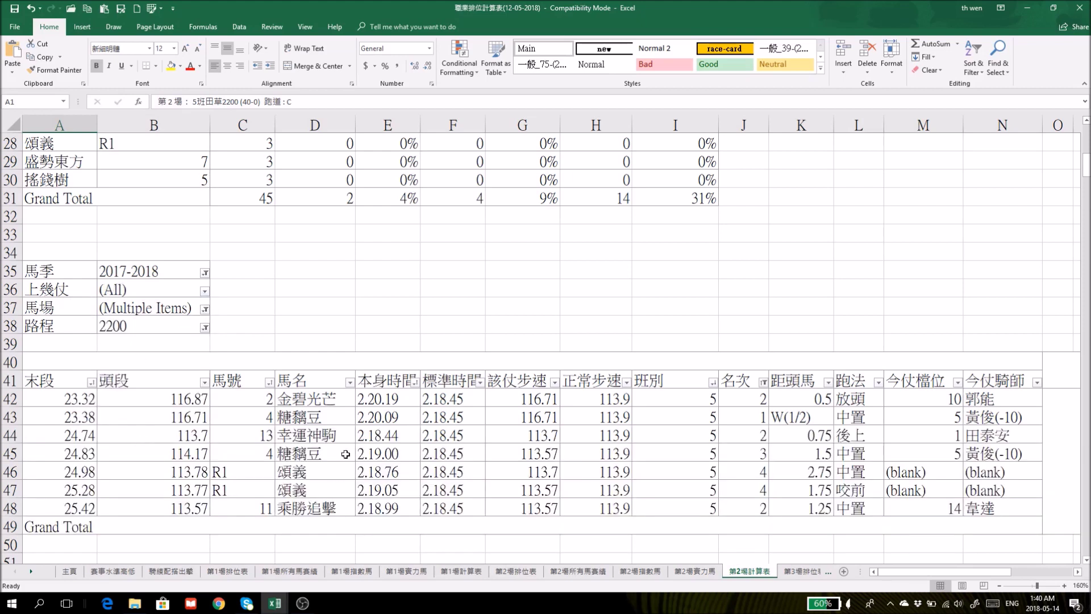
# Exclude R1 from the 馬號 filter of race 2's lower pivot table.
pyautogui.click(270, 382)
pyautogui.scroll(-3, 252, 336)
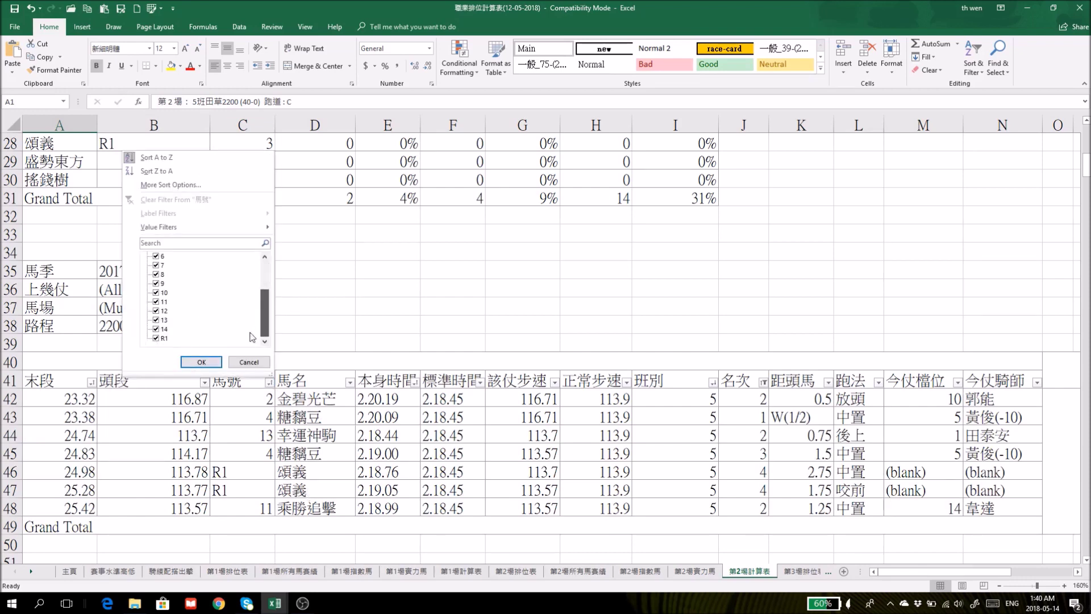
pyautogui.click(156, 338)
pyautogui.click(201, 362)
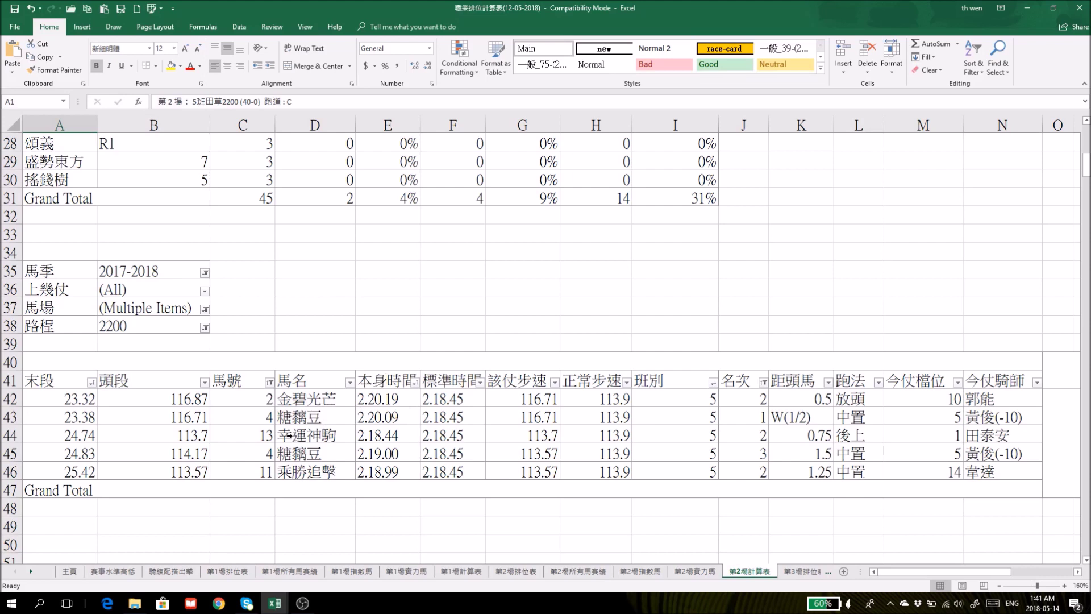
pyautogui.click(360, 249)
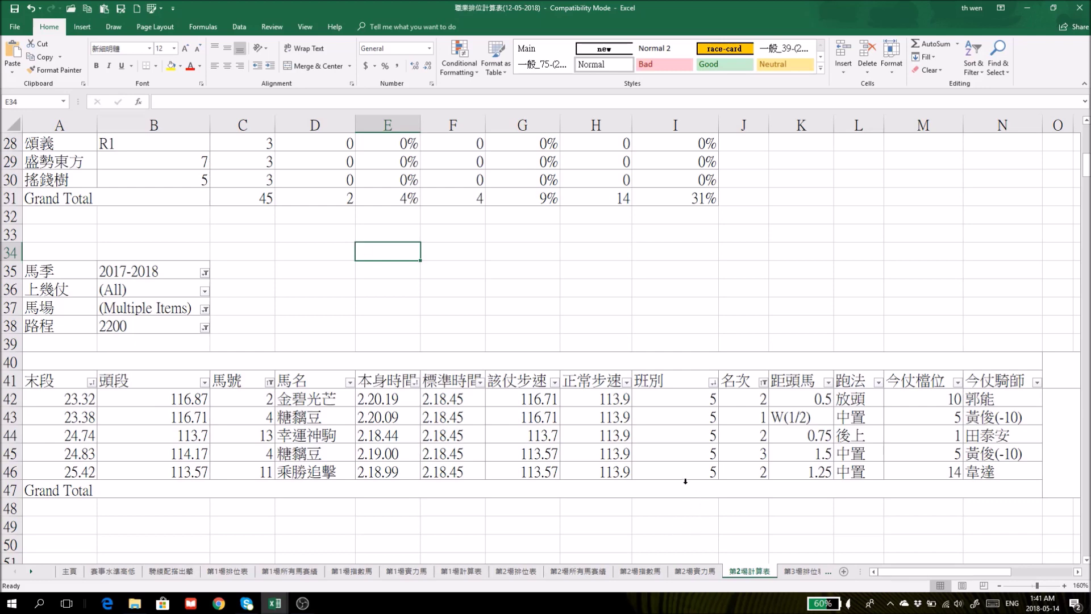
# Check the finishing results of race 2 on its 排位表 sheet.
pyautogui.click(520, 571)
pyautogui.scroll(-3, 557, 386)
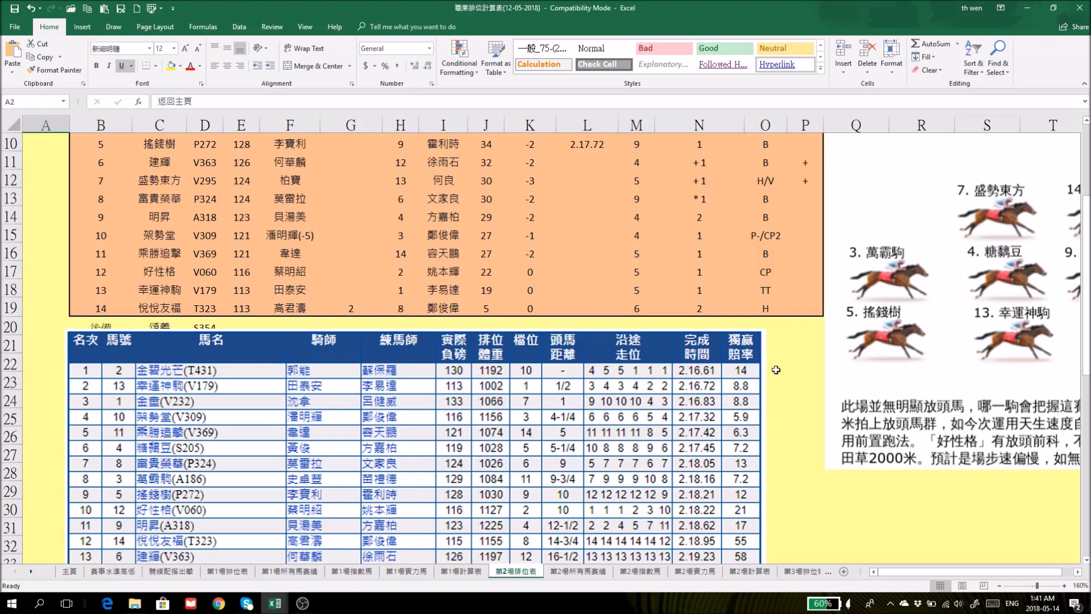
pyautogui.scroll(3, 774, 370)
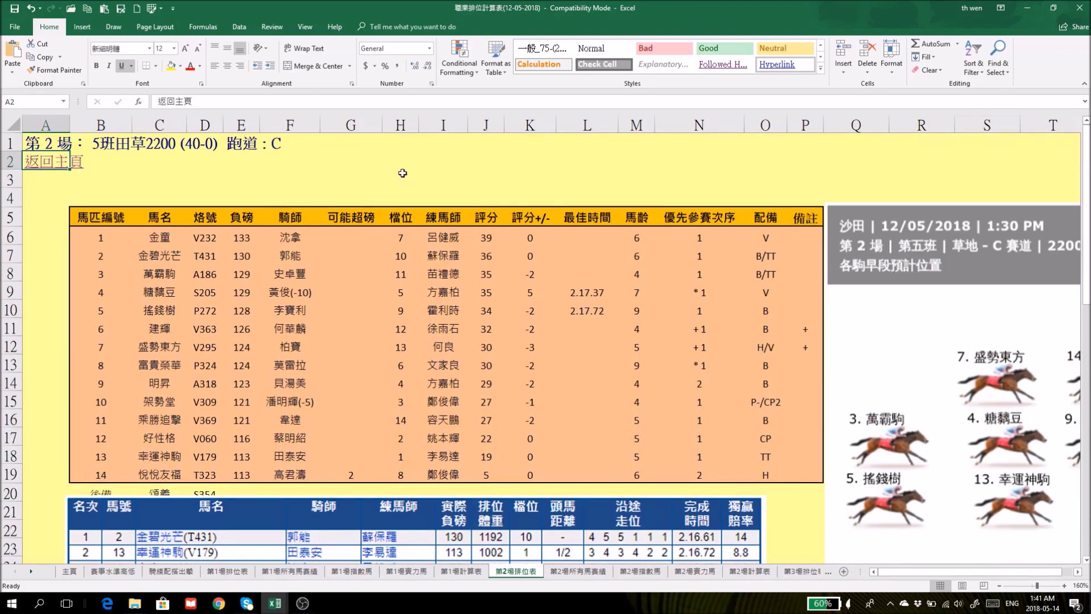
# Return to 主頁, look at race 9's 排位表 and open the 第9場計算表 sheet.
pyautogui.click(52, 162)
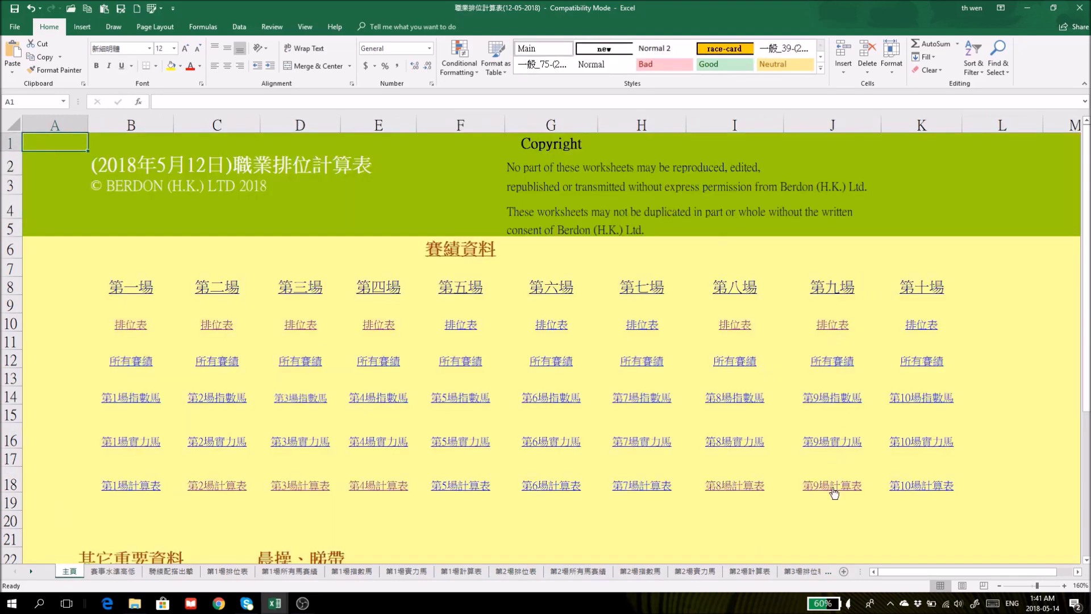
pyautogui.click(835, 326)
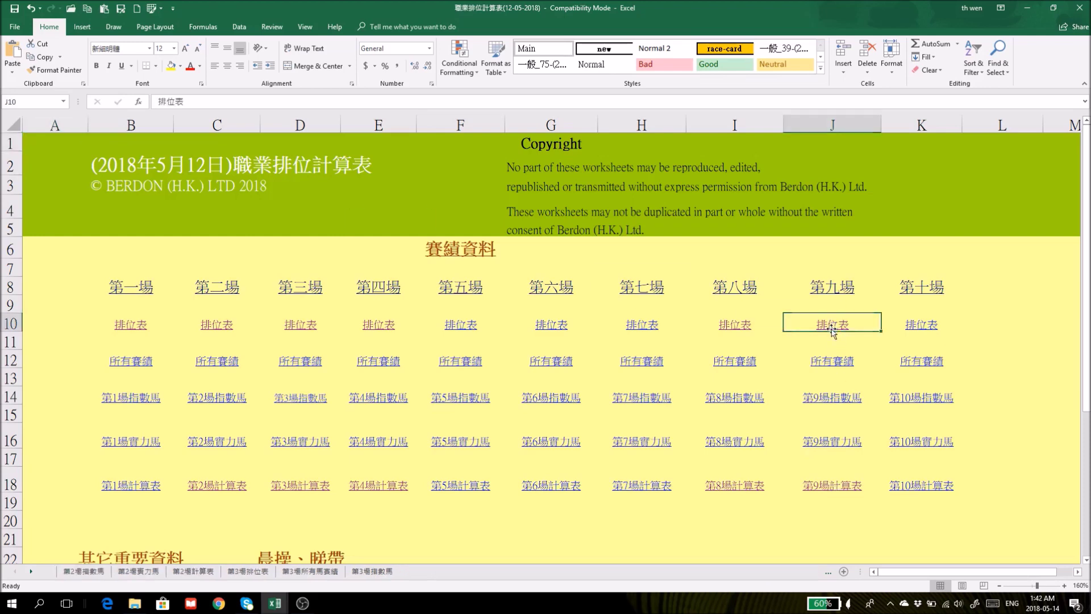
pyautogui.click(48, 165)
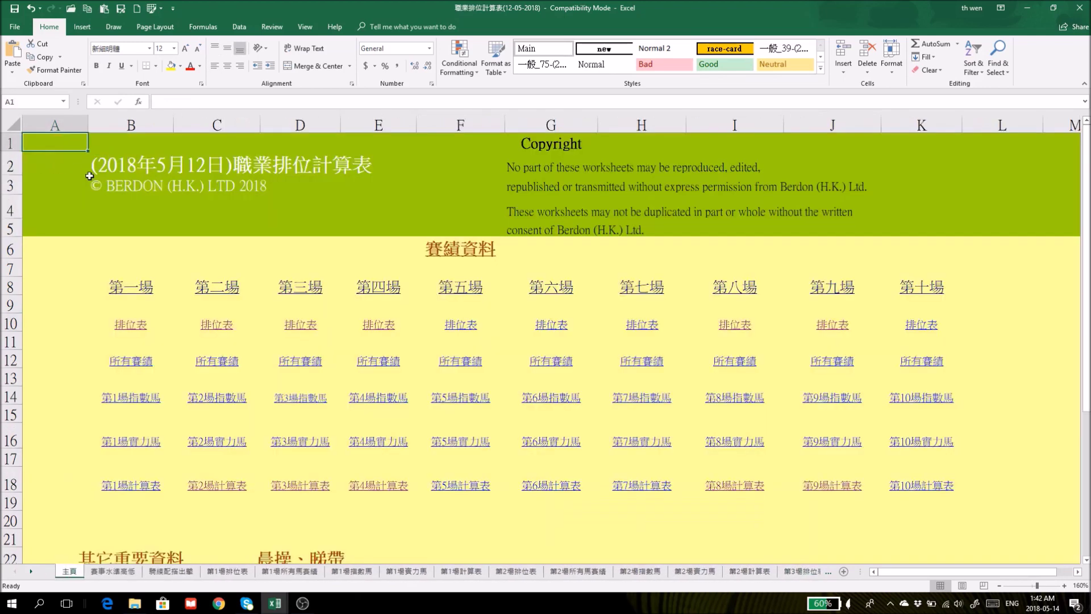
pyautogui.click(844, 488)
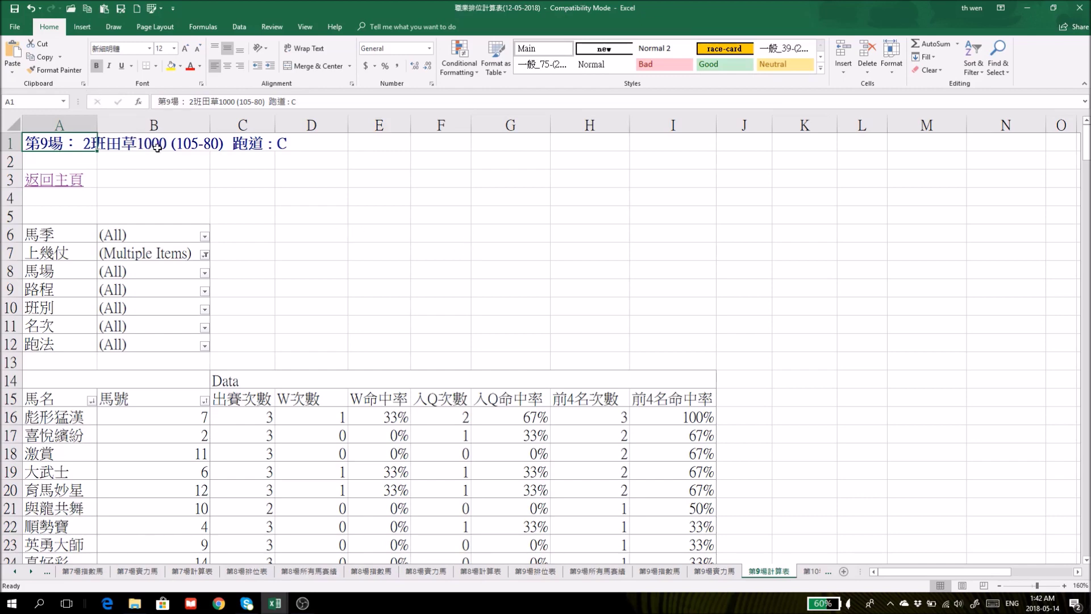
# Exclude classes 4 and 3 from the 班別 filter of race 9's lower pivot table.
pyautogui.scroll(-11, 572, 307)
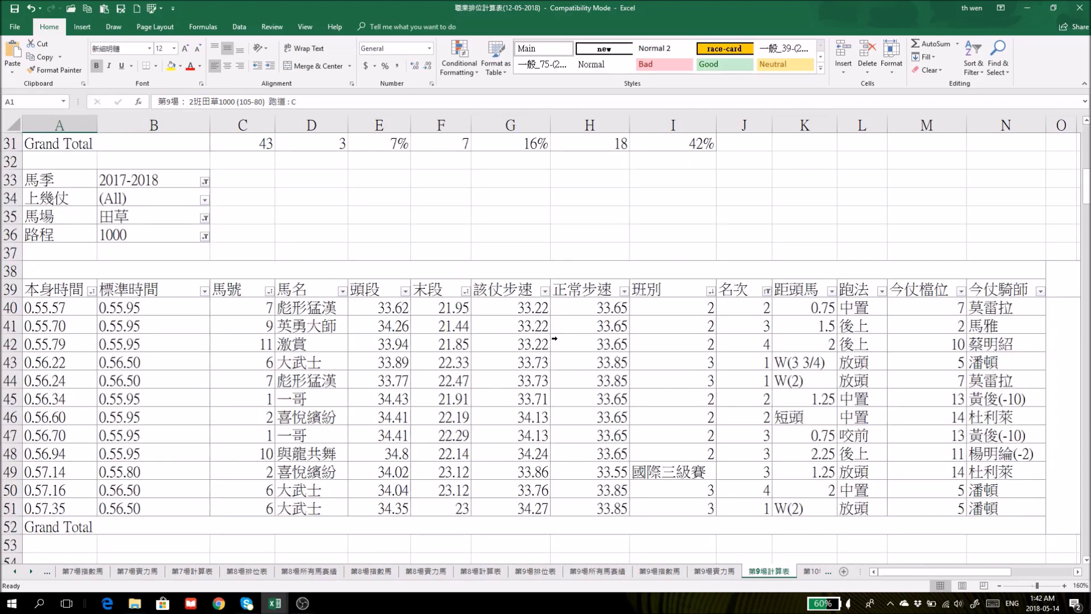
pyautogui.scroll(1, 156, 284)
pyautogui.click(709, 292)
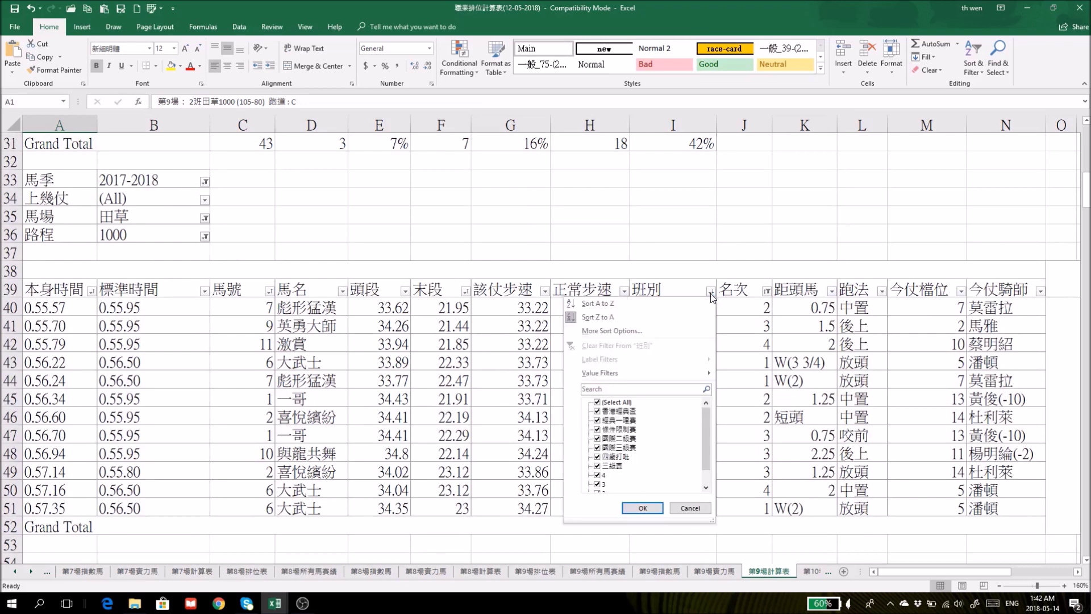
pyautogui.moveTo(701, 415); pyautogui.dragTo(701, 427)
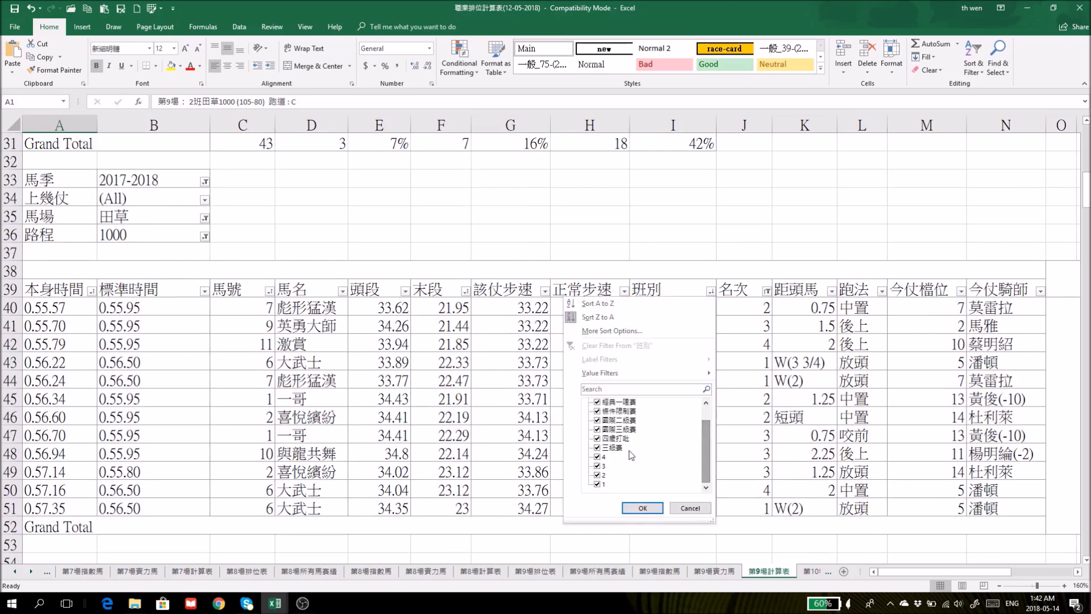
pyautogui.click(597, 457)
pyautogui.click(597, 466)
pyautogui.click(643, 508)
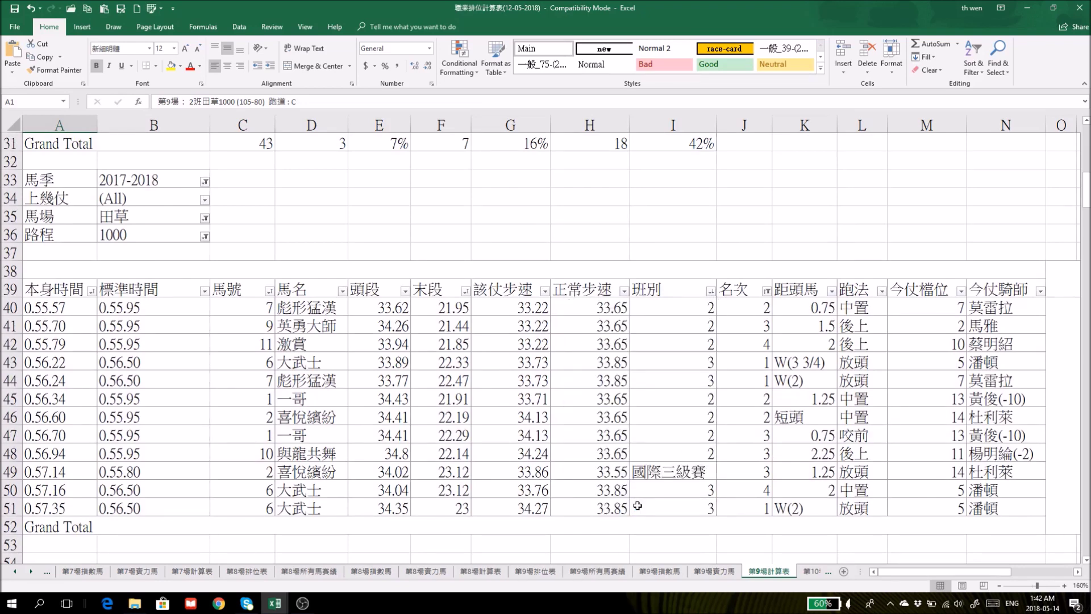
# Review race 9's placing statistics and exclude (blank) from the lower pivot table's 上幾仗 filter.
pyautogui.scroll(9, 681, 227)
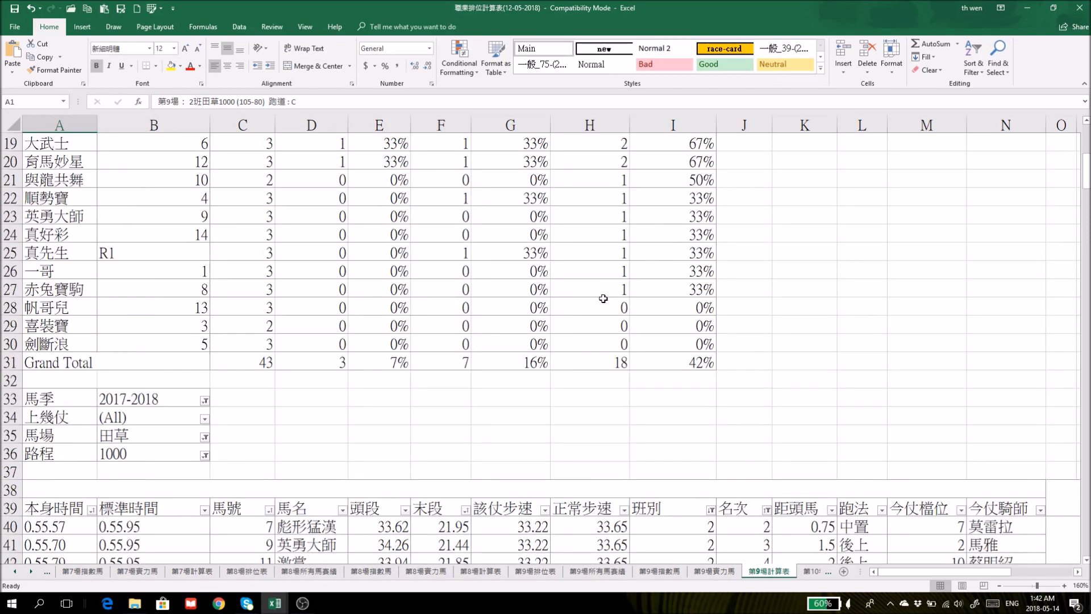
pyautogui.scroll(-5, 809, 331)
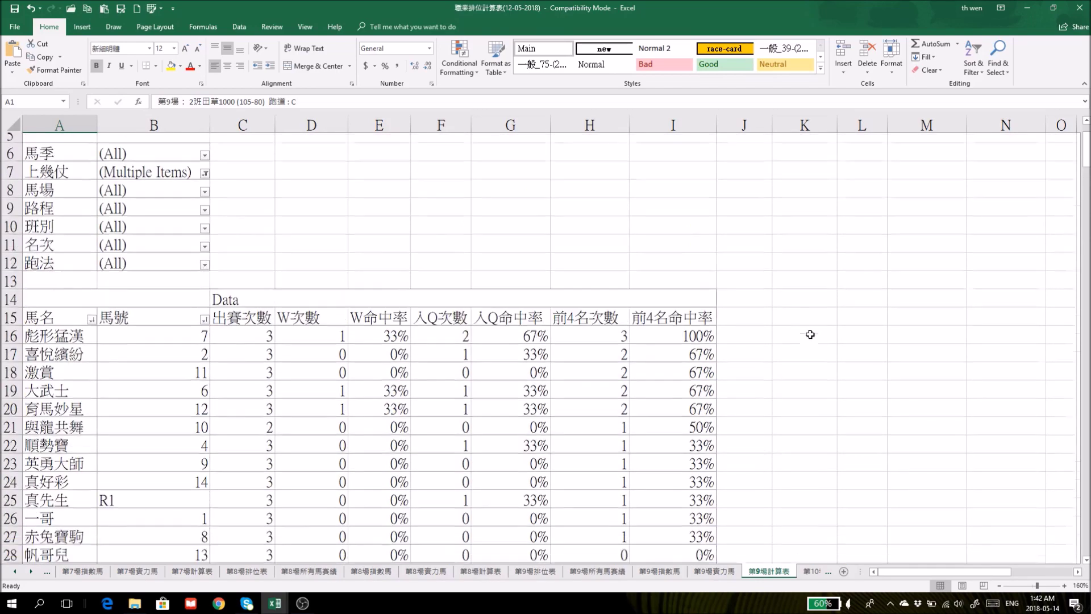
pyautogui.scroll(-2, 811, 336)
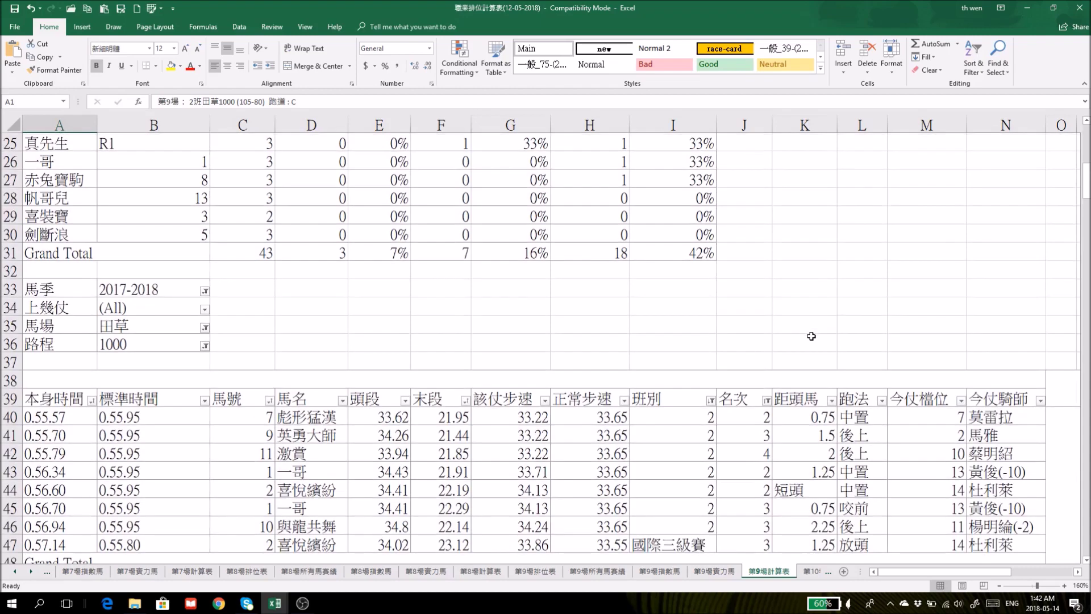
pyautogui.scroll(-1, 810, 335)
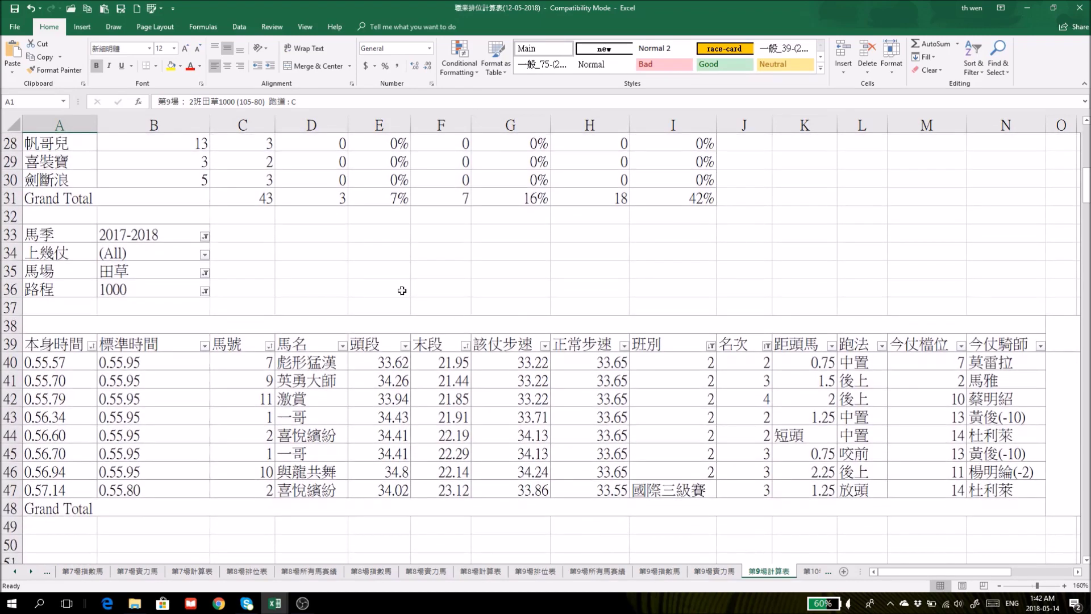
pyautogui.click(205, 255)
pyautogui.click(91, 318)
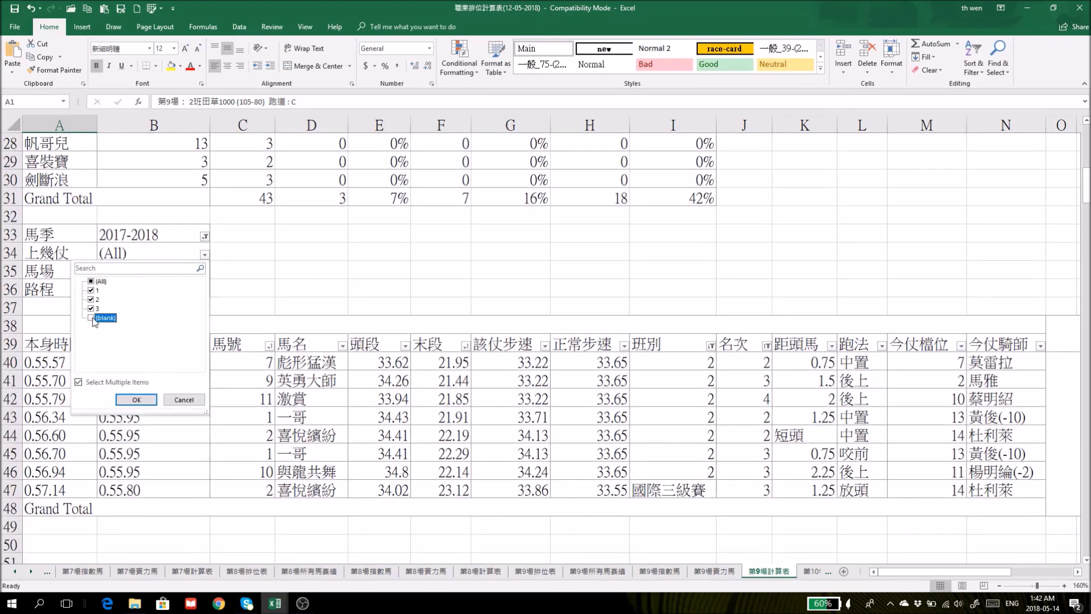
pyautogui.click(137, 400)
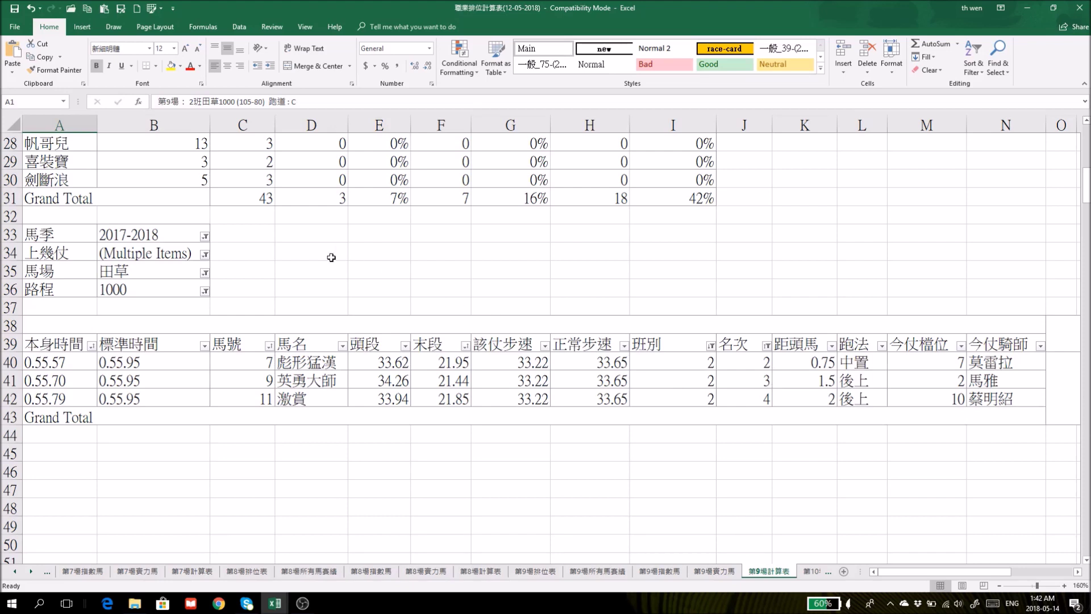
# Set the 馬場 filter of race 9's lower pivot table to 谷草 only.
pyautogui.click(205, 273)
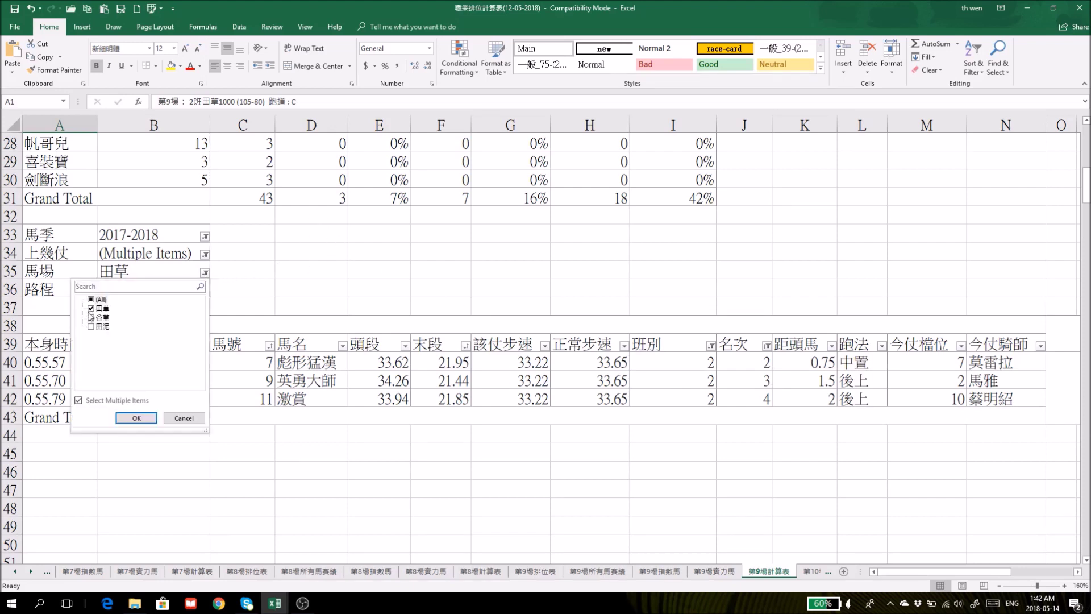
pyautogui.click(91, 308)
pyautogui.click(91, 317)
pyautogui.click(139, 417)
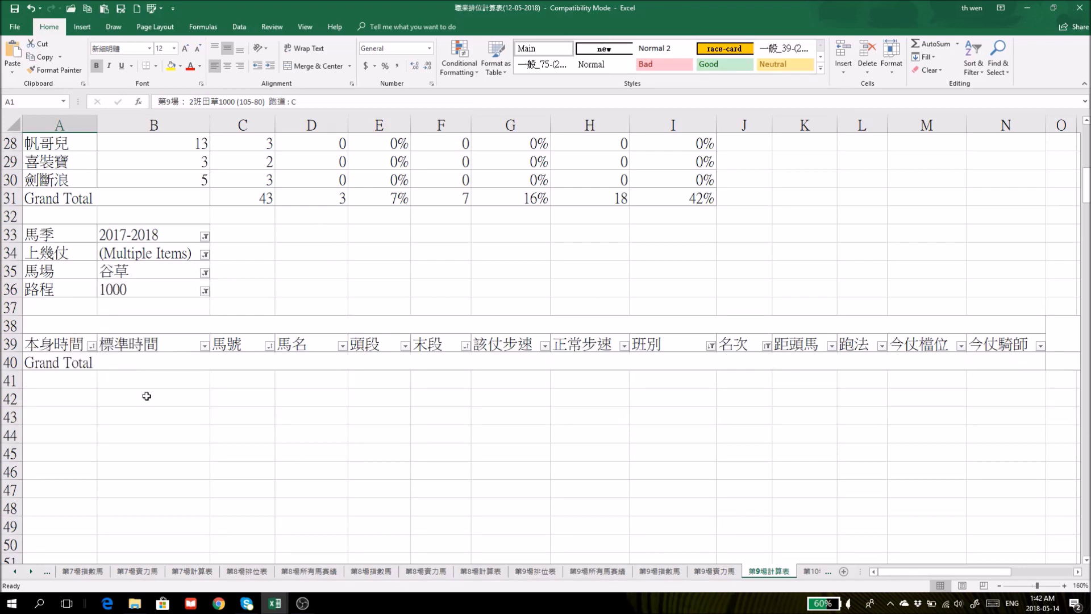
# Set race 9's 馬場 filter back to 田草 only.
pyautogui.click(204, 273)
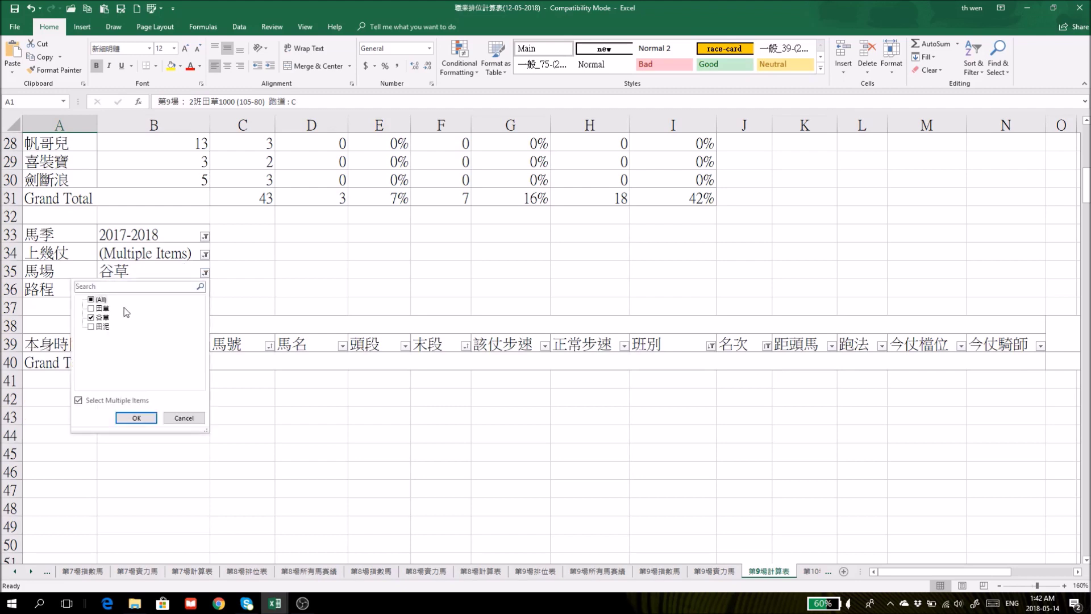
pyautogui.click(92, 309)
pyautogui.click(91, 317)
pyautogui.click(139, 418)
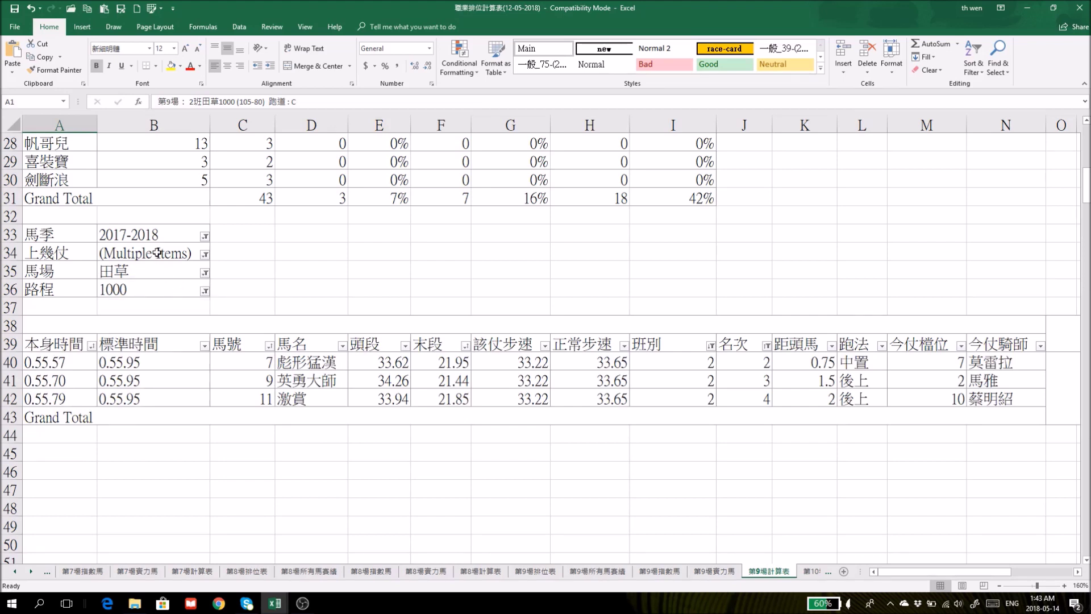
# Set race 9's 路程 filter to 1200 only and examine the listed runs.
pyautogui.click(204, 291)
pyautogui.click(96, 329)
pyautogui.click(91, 336)
pyautogui.click(137, 436)
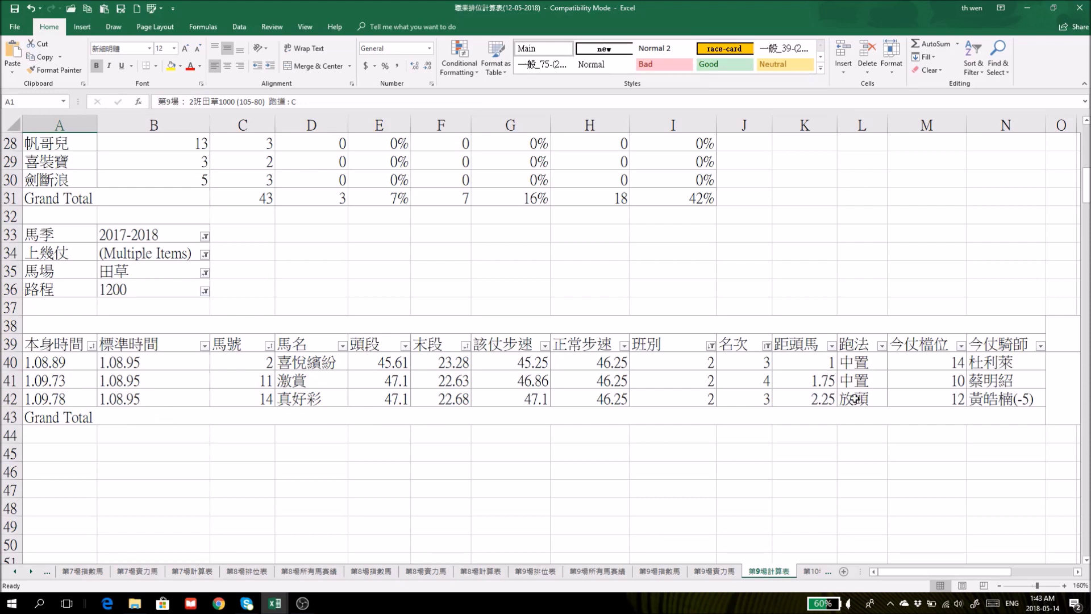
pyautogui.click(316, 398)
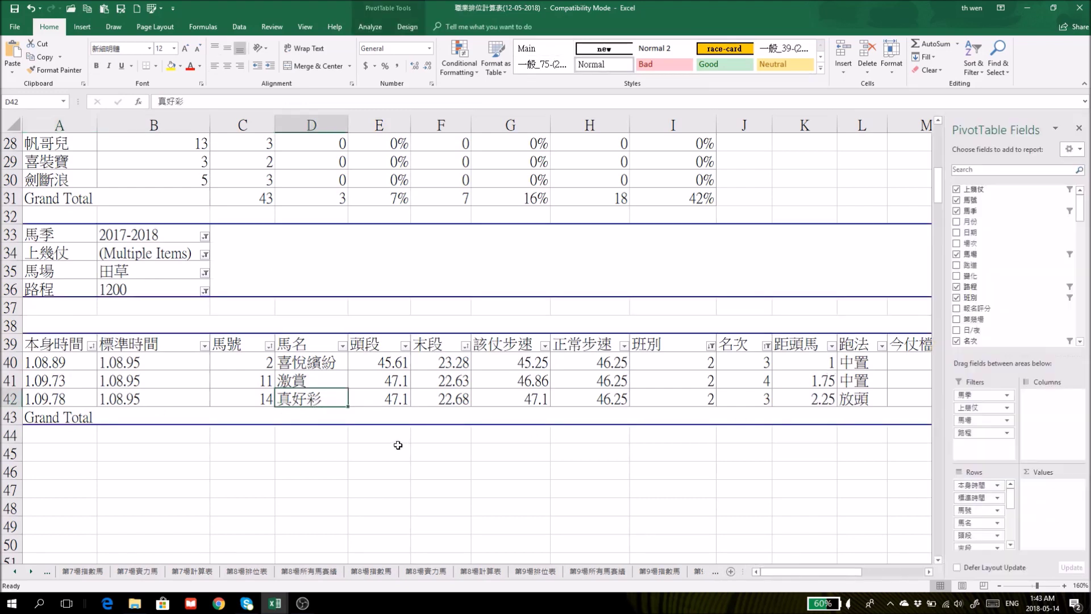
pyautogui.click(380, 452)
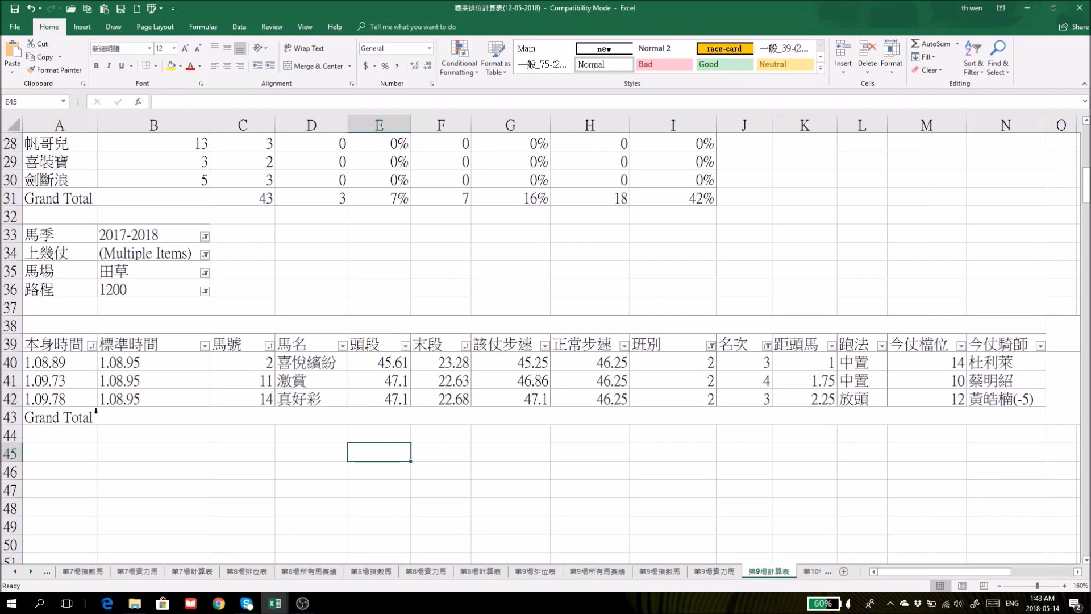
# Set race 9's 路程 filter back to 1000 only.
pyautogui.click(204, 291)
pyautogui.click(91, 327)
pyautogui.click(90, 336)
pyautogui.click(137, 436)
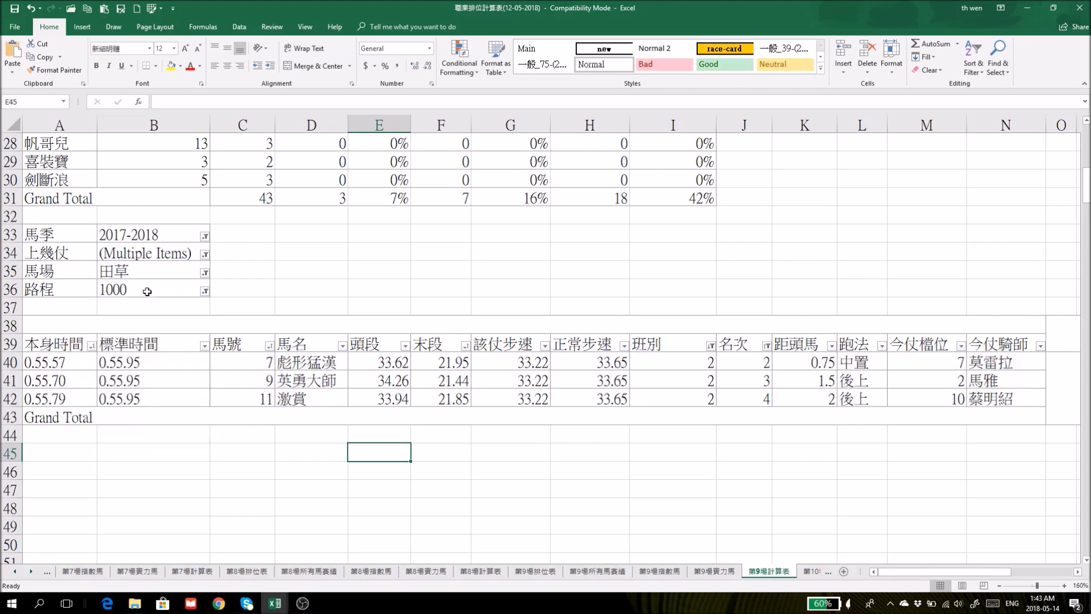
# Include (blank) in race 9's 上幾仗 filter again so that all items are selected.
pyautogui.click(203, 251)
pyautogui.click(91, 318)
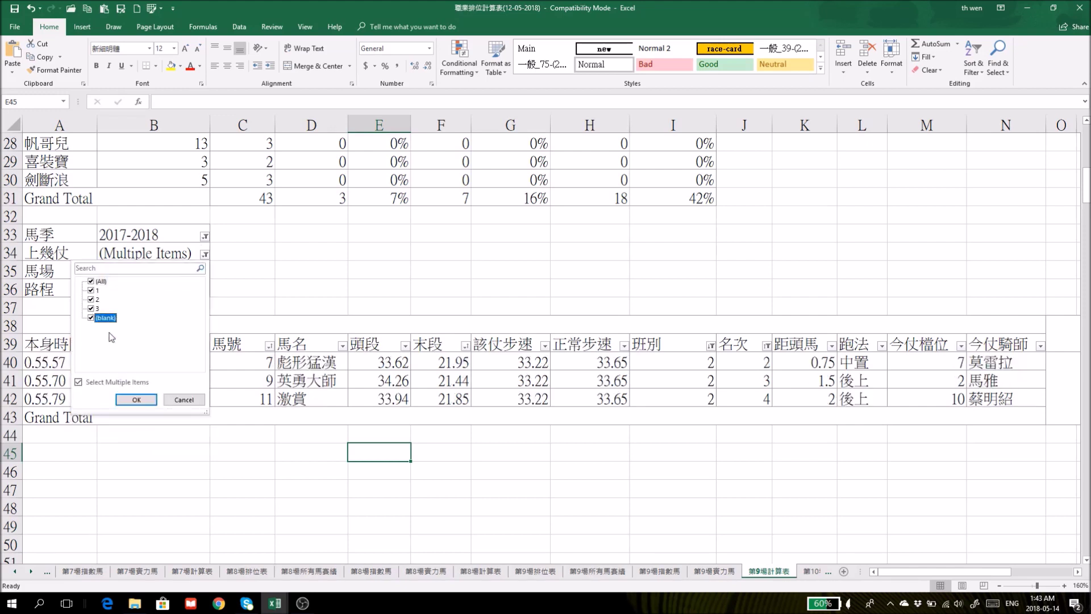
pyautogui.click(136, 400)
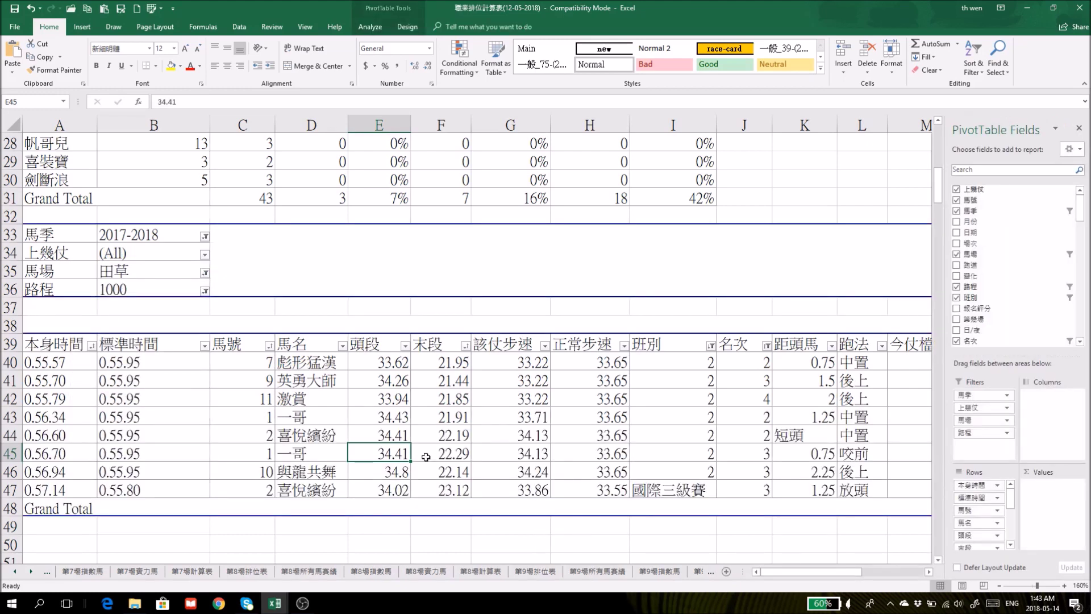
# Narrow race 9's 跑法 filter to the 放頭 and 咬前 runs, excluding 中置 and 後上.
pyautogui.click(881, 346)
pyautogui.click(769, 457)
pyautogui.click(769, 465)
pyautogui.click(768, 475)
pyautogui.click(814, 563)
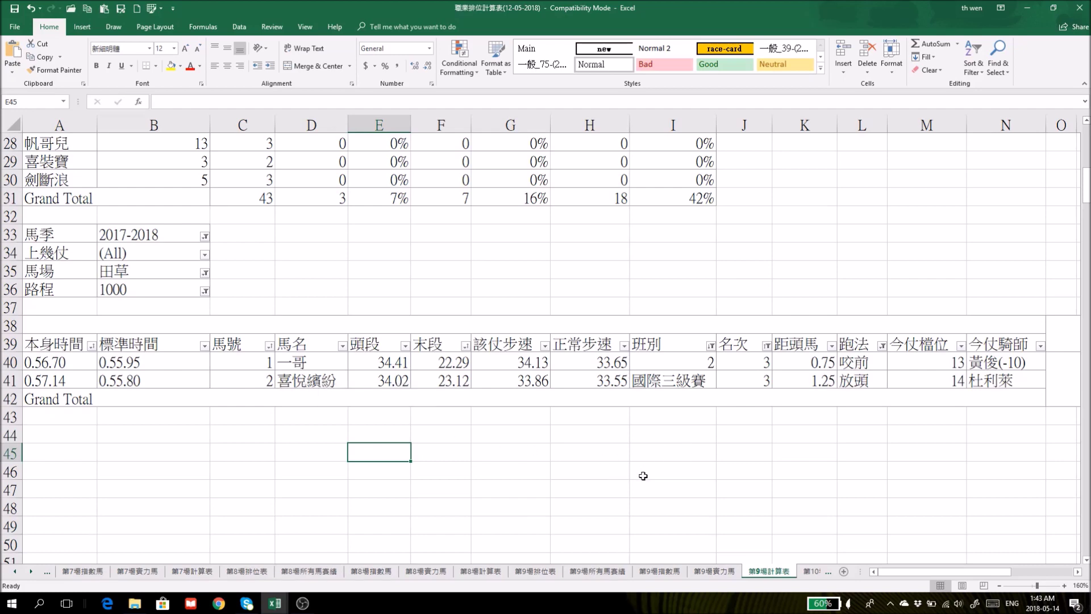
# Compare the horses' placing statistics in race 9's upper pivot table with the filtered 放頭 and 咬前 runs below.
pyautogui.scroll(5, 646, 477)
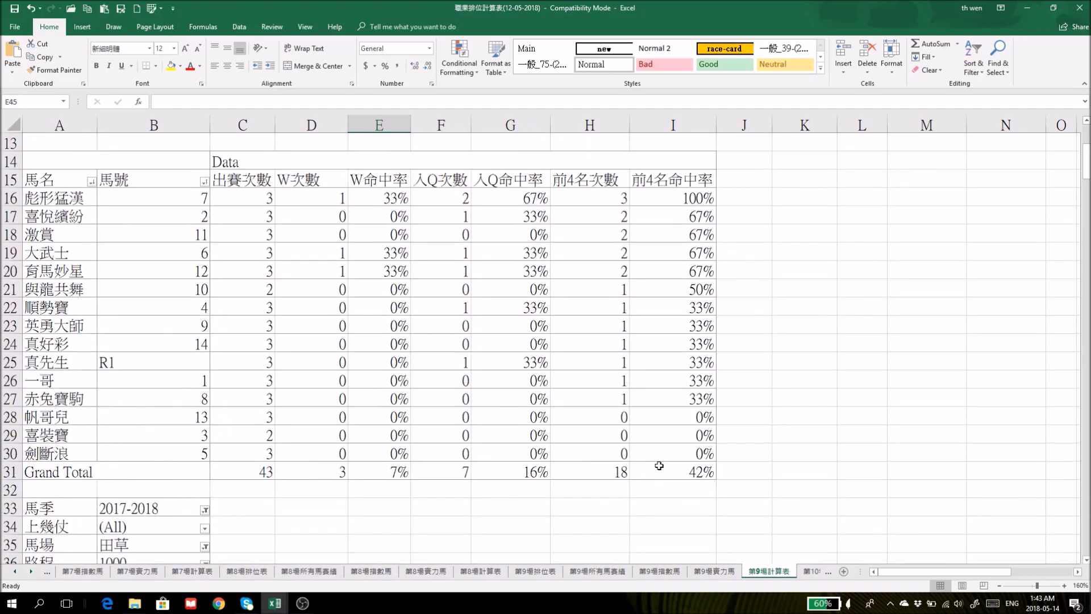
pyautogui.scroll(-4, 672, 464)
pyautogui.scroll(-1, 672, 464)
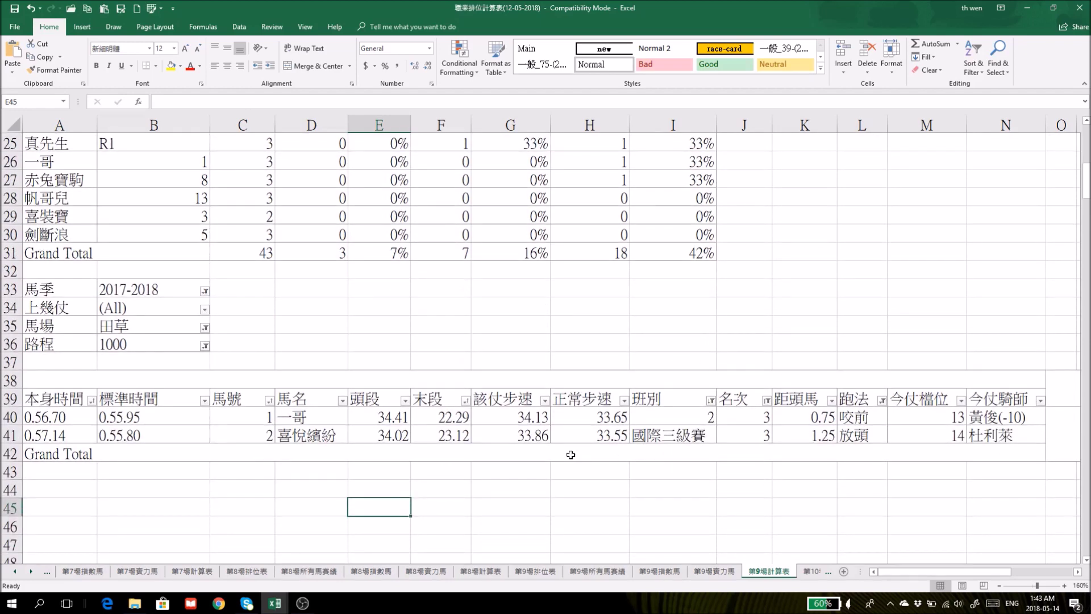
pyautogui.scroll(3, 572, 457)
pyautogui.scroll(2, 572, 458)
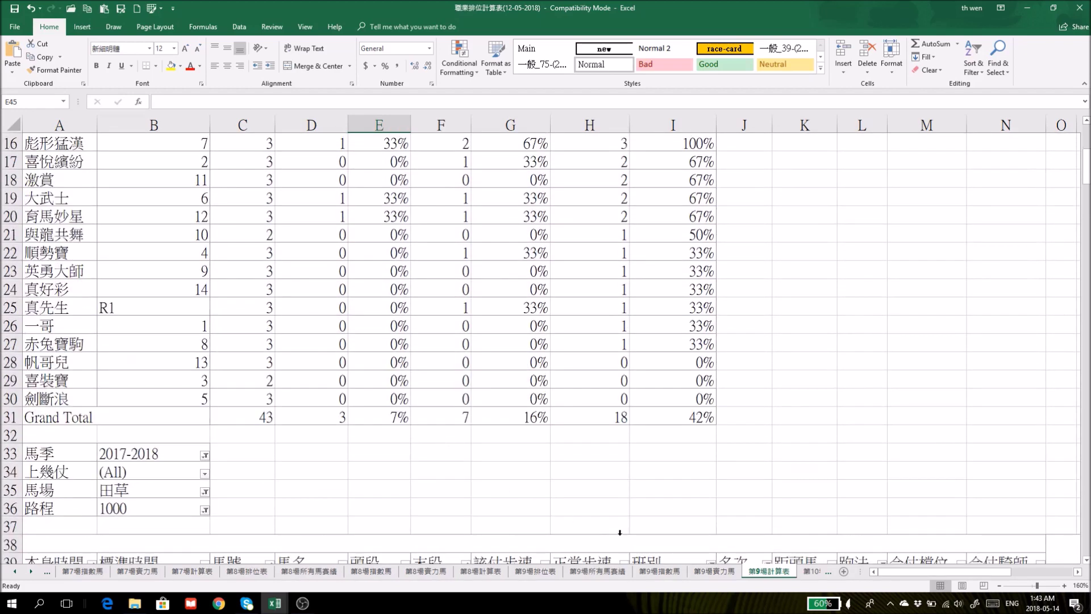
# Review the filtered 放頭 and 咬前 runs on race 9's 計算表, and check them against the results on race 9's 排位表.
pyautogui.scroll(-2, 624, 533)
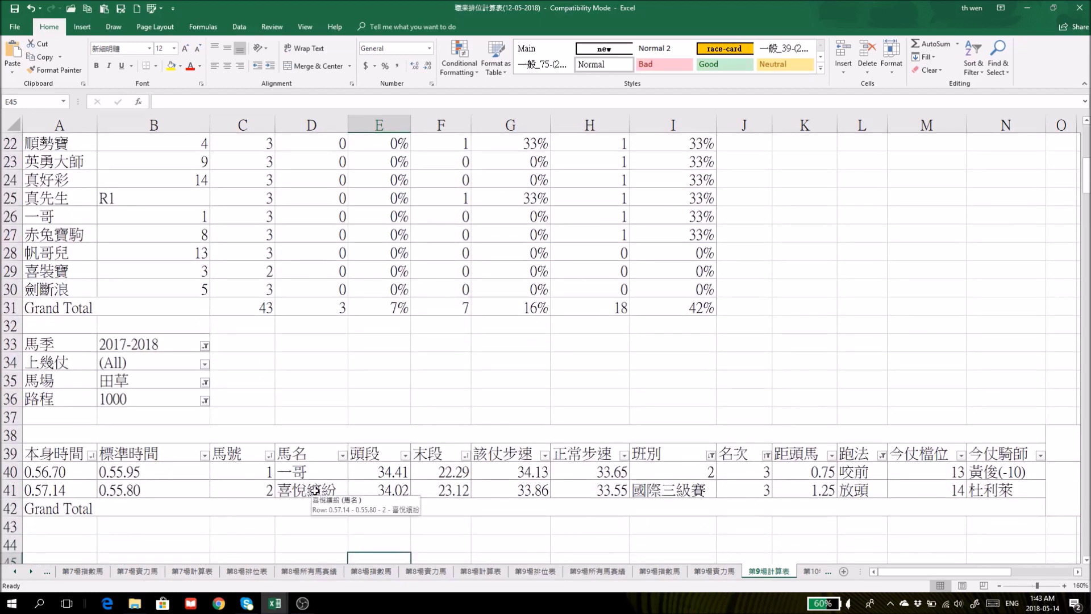
pyautogui.click(547, 570)
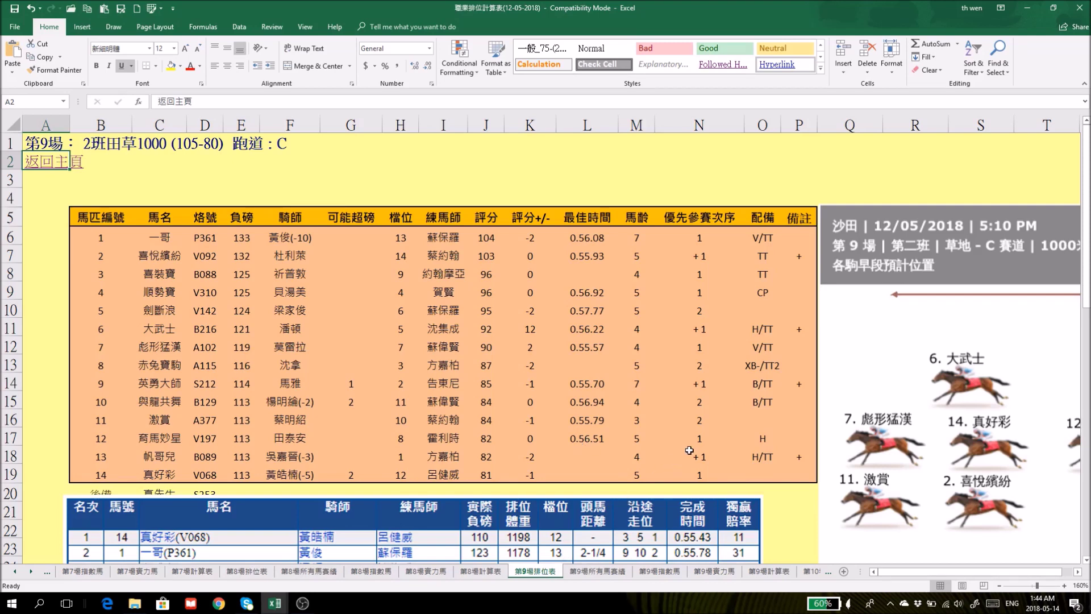
pyautogui.scroll(-2, 689, 451)
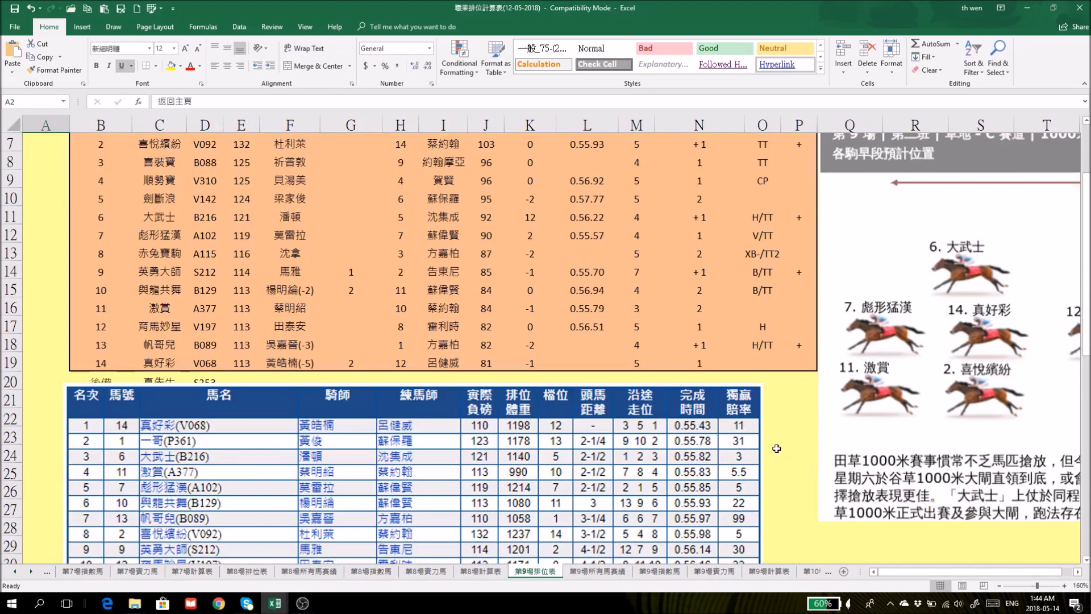
pyautogui.scroll(2, 777, 448)
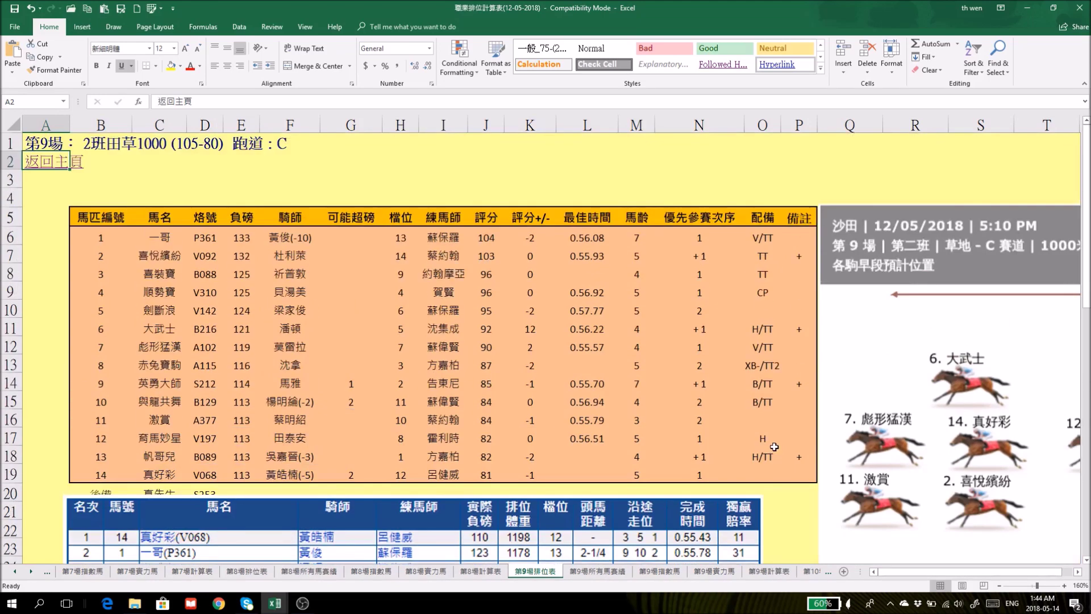
# Open race 2's 排位表 through the 主頁 sheet and point out the runners 金碧光芒, 糖黐豆 and 幸運神駒.
pyautogui.click(53, 162)
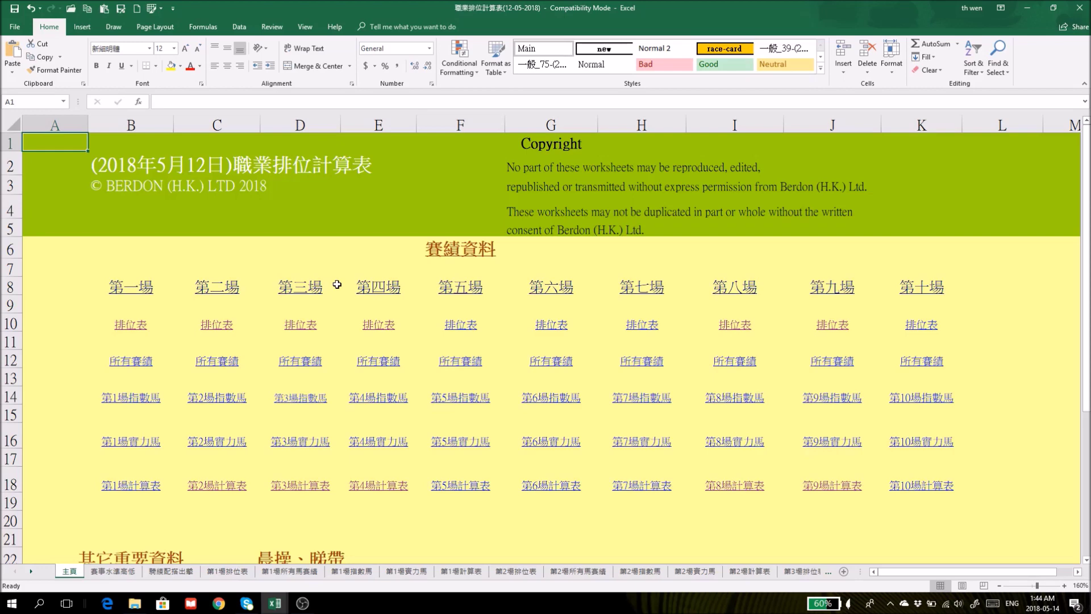
pyautogui.click(217, 326)
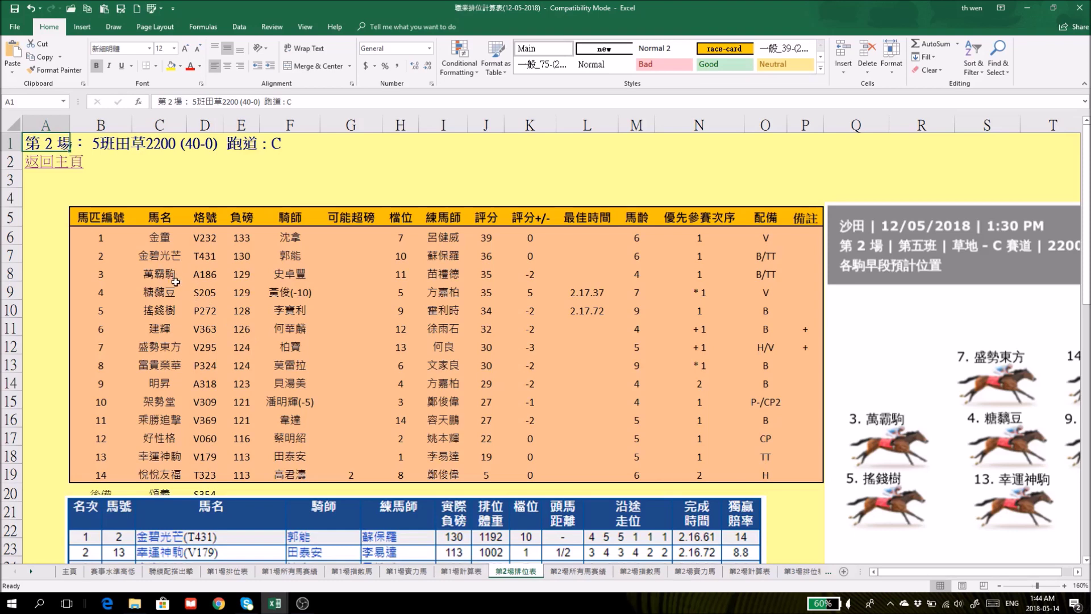
pyautogui.scroll(-2, 199, 253)
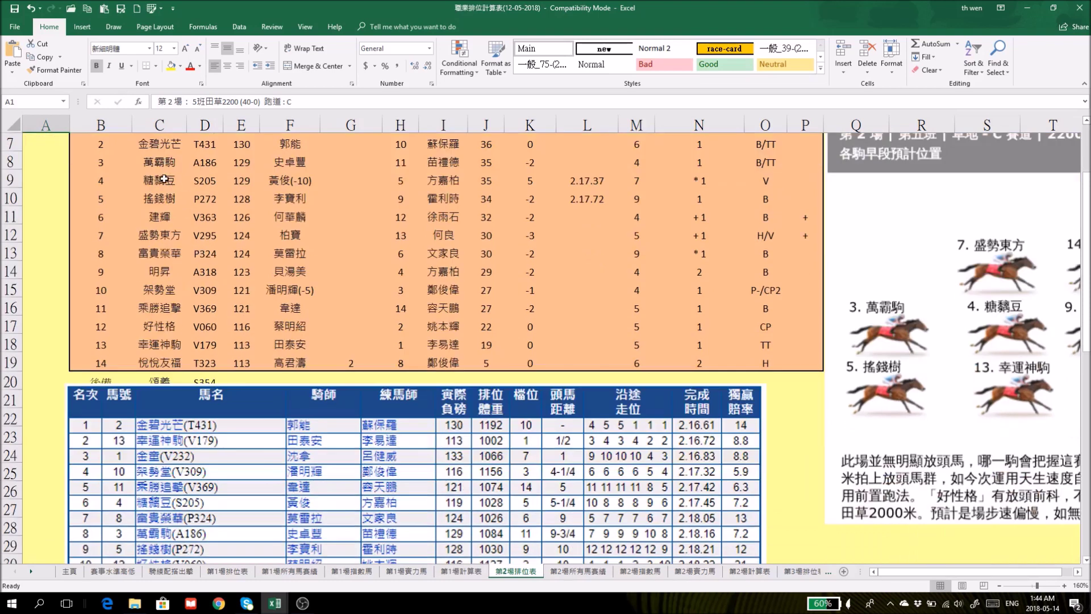
pyautogui.click(164, 179)
pyautogui.click(160, 141)
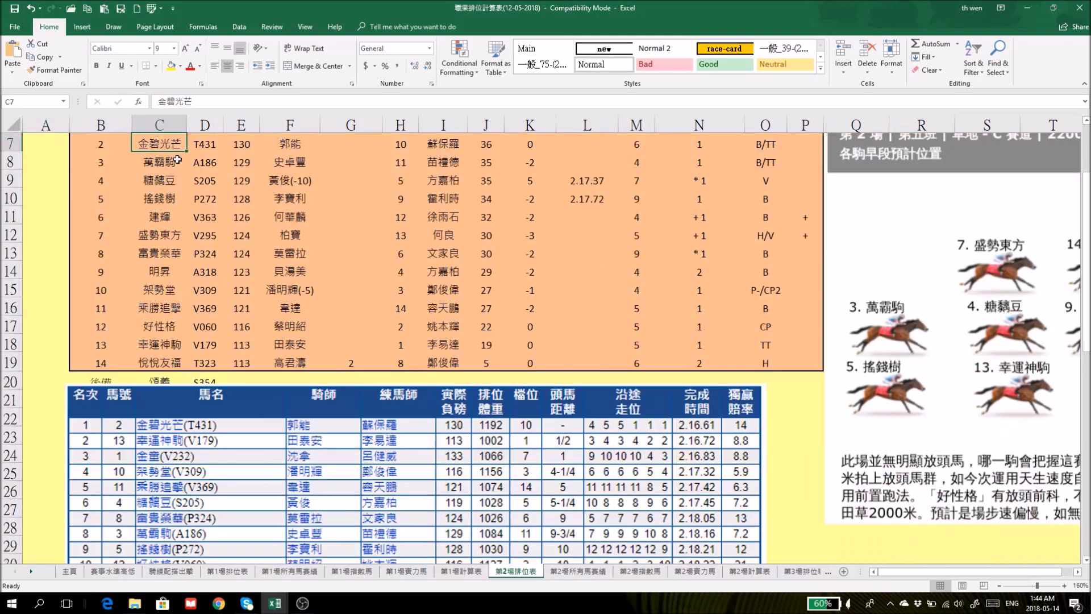
pyautogui.click(167, 176)
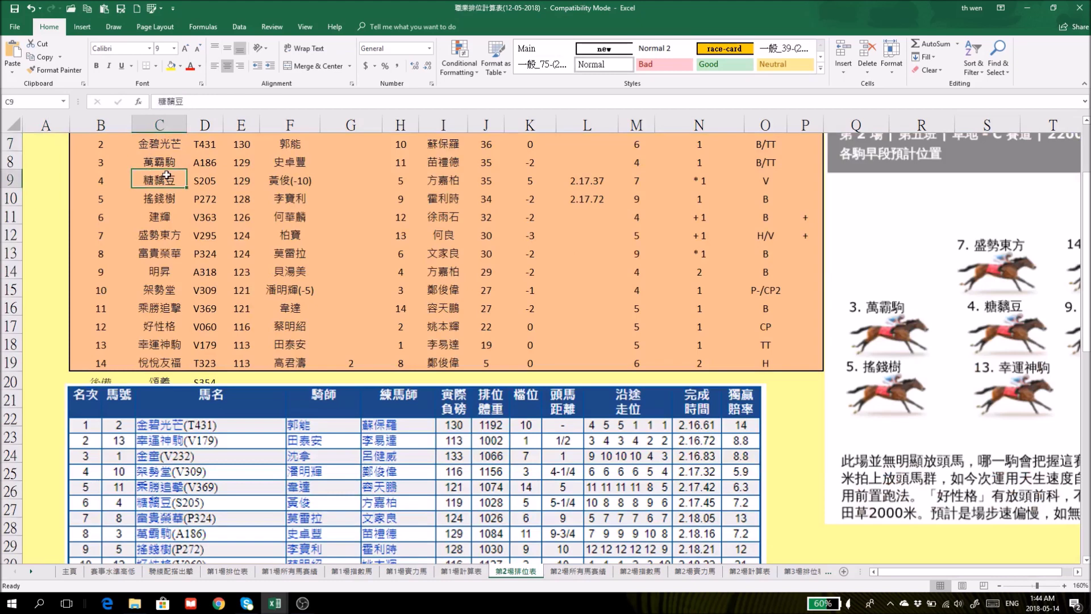
pyautogui.click(158, 342)
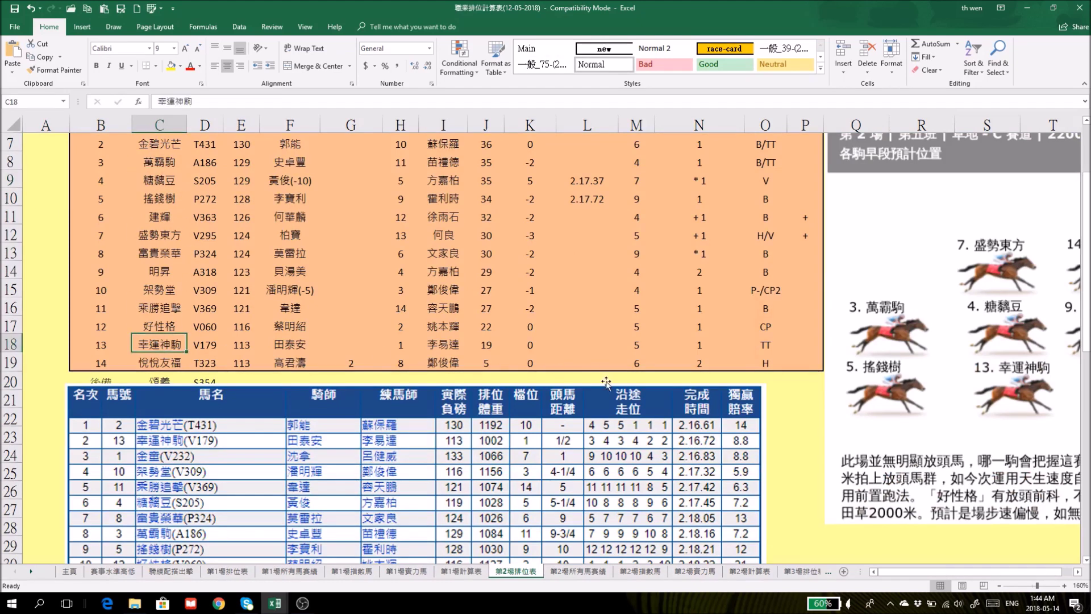
# Go back to the 主頁 sheet and open race 9's 排位表 to review its runners.
pyautogui.scroll(2, 574, 386)
pyautogui.click(46, 162)
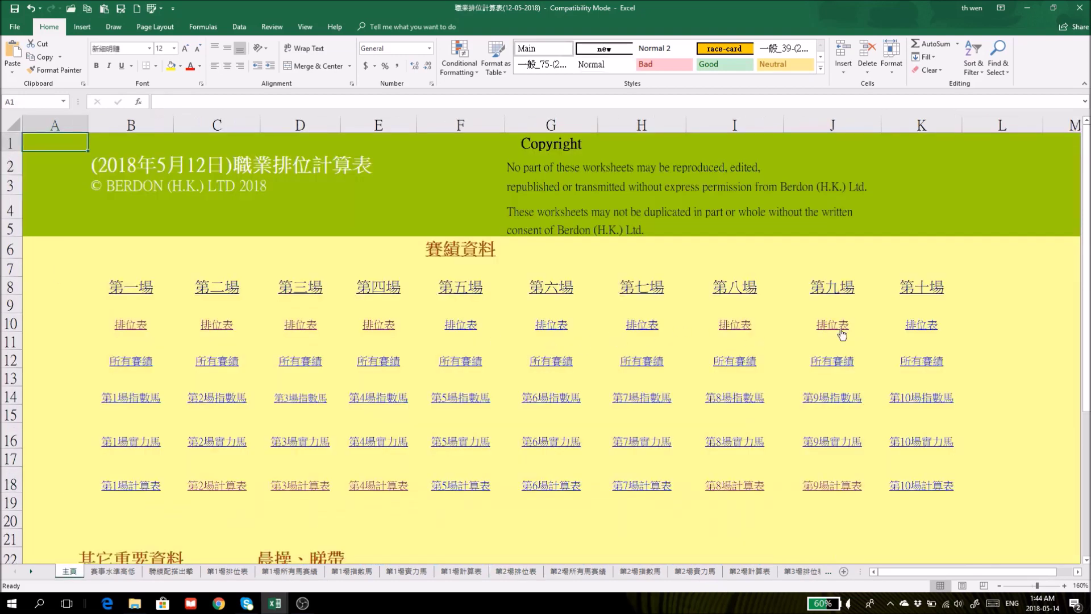
pyautogui.click(842, 334)
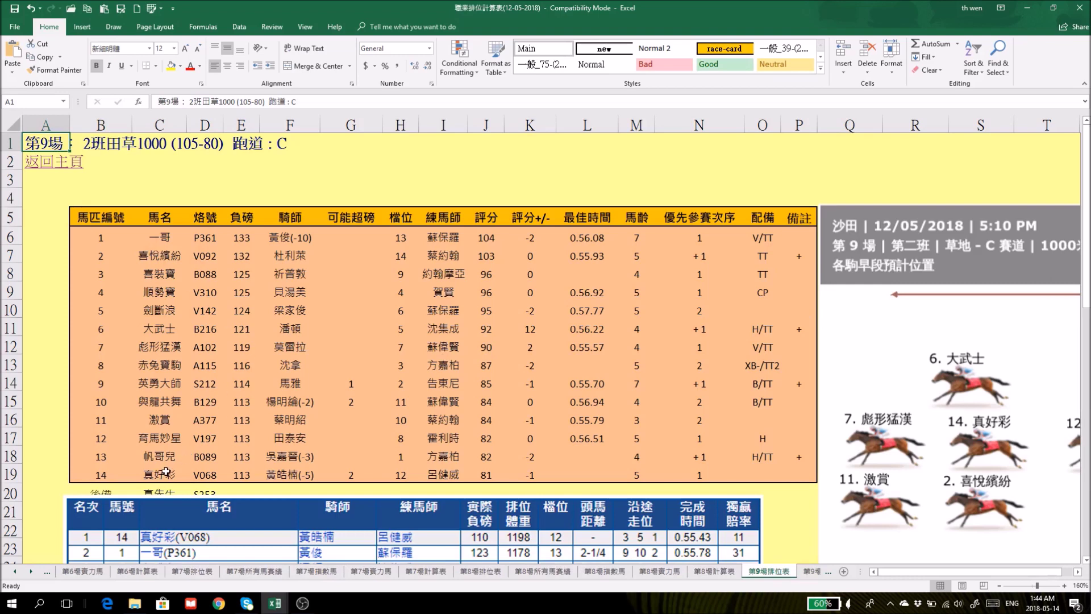
# Reopen race 2's 排位表 from the 主頁 sheet and examine its finishing order and 派彩 payouts.
pyautogui.click(42, 170)
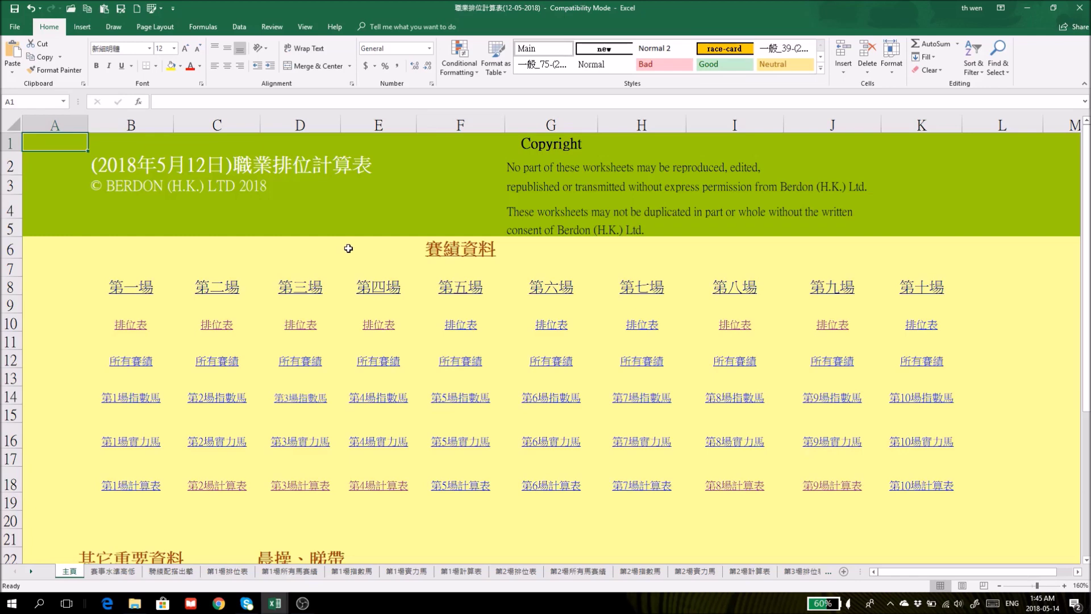
pyautogui.click(216, 325)
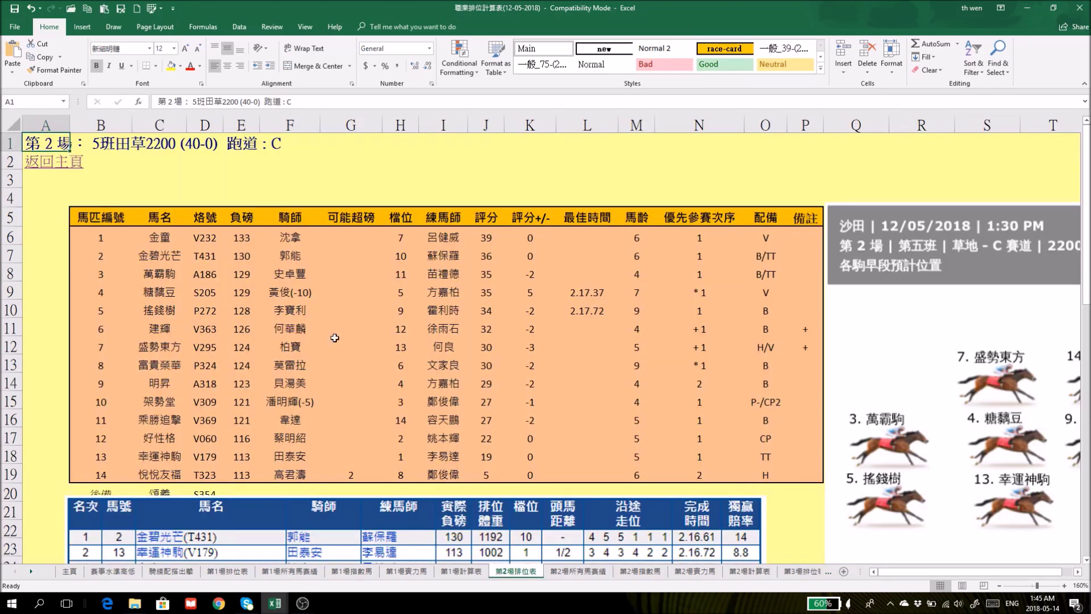
pyautogui.scroll(-4, 335, 337)
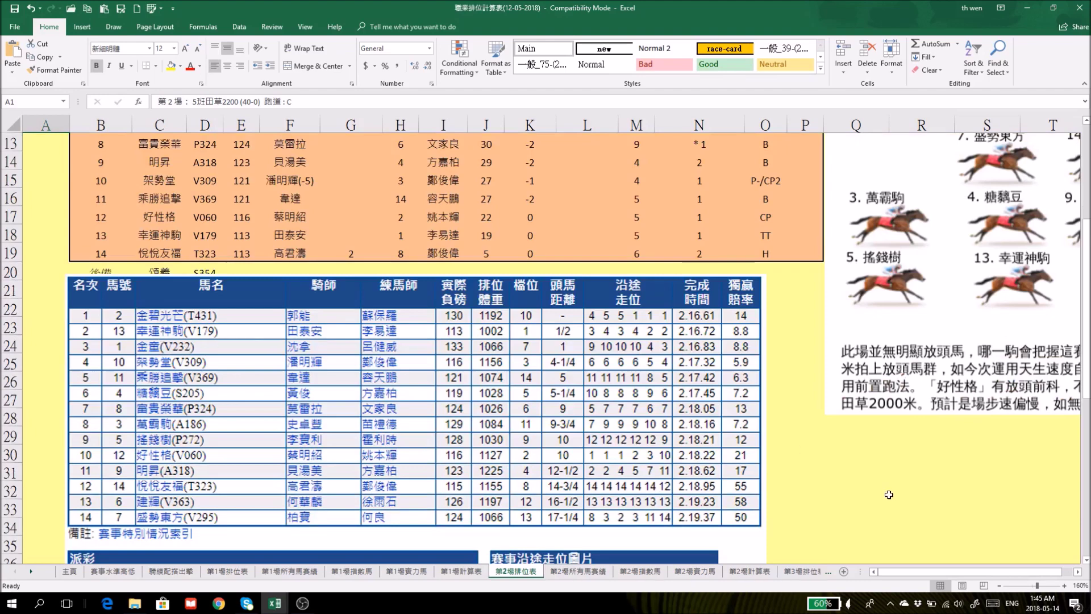
pyautogui.scroll(-3, 884, 477)
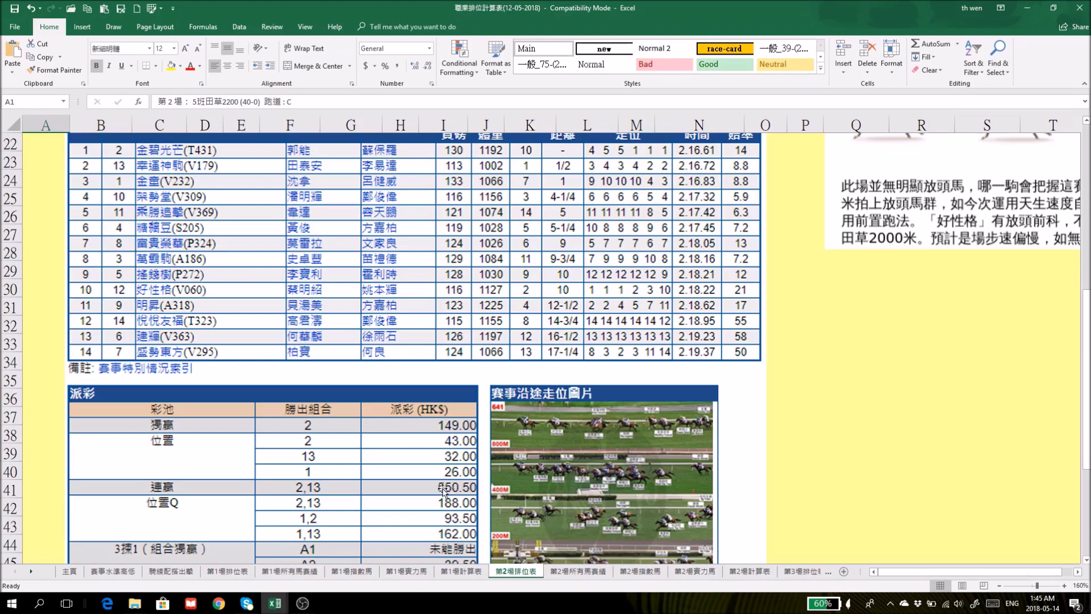
pyautogui.scroll(4, 966, 509)
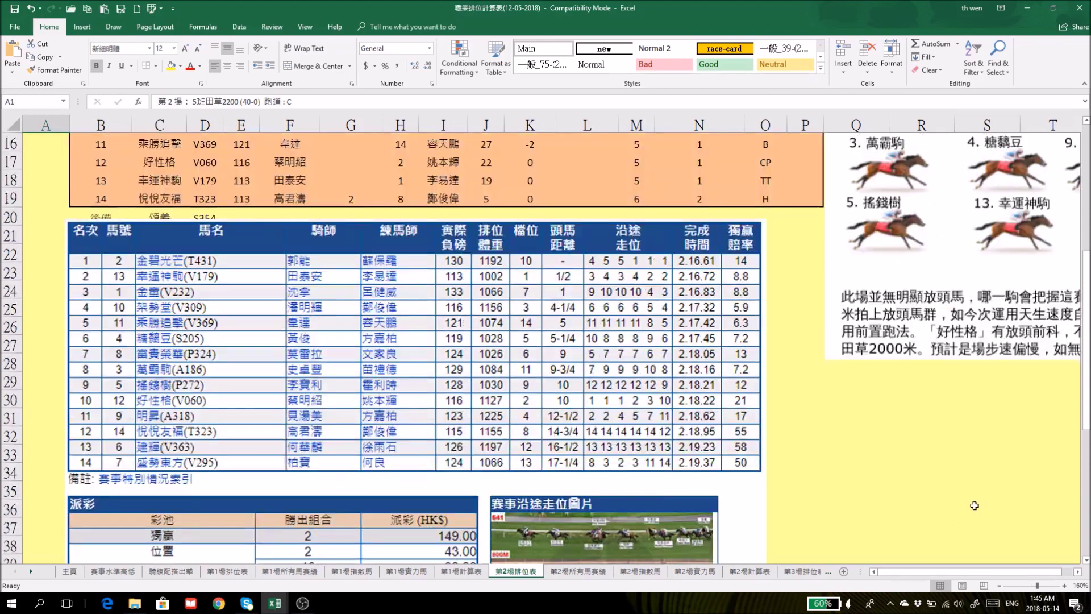
pyautogui.scroll(3, 927, 506)
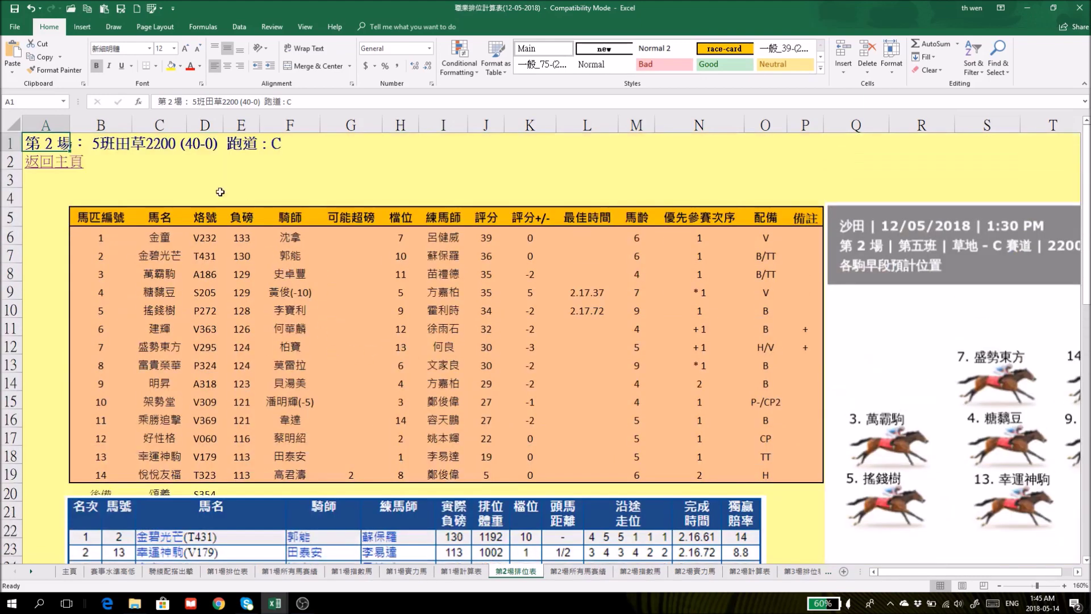
# Switch to race 9's 排位表 via the 主頁 sheet and examine its finishing order and 派彩 payouts.
pyautogui.click(44, 161)
pyautogui.click(822, 325)
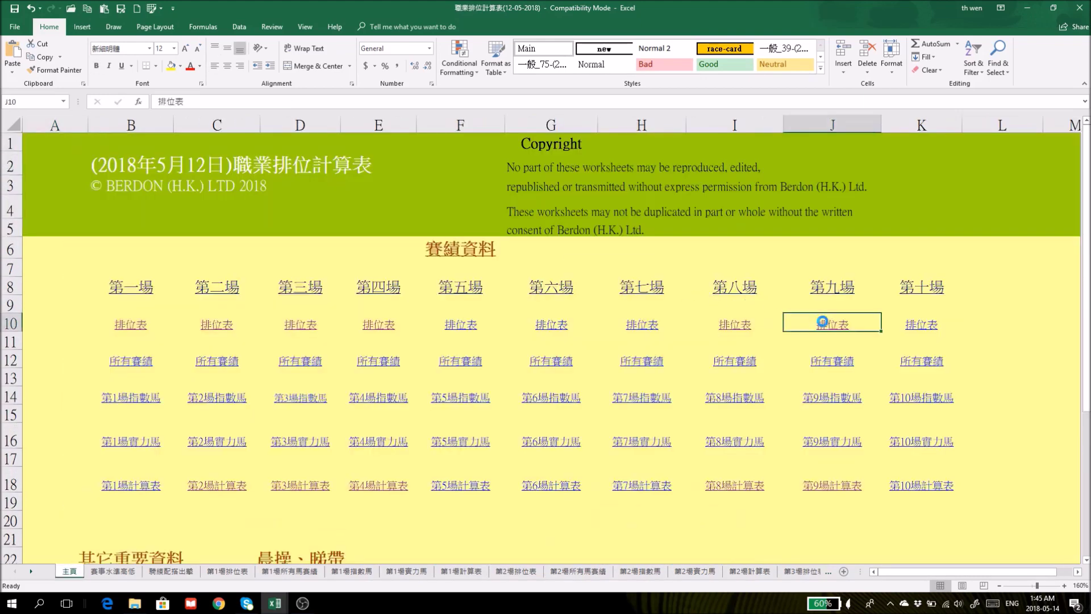
pyautogui.scroll(-3, 653, 472)
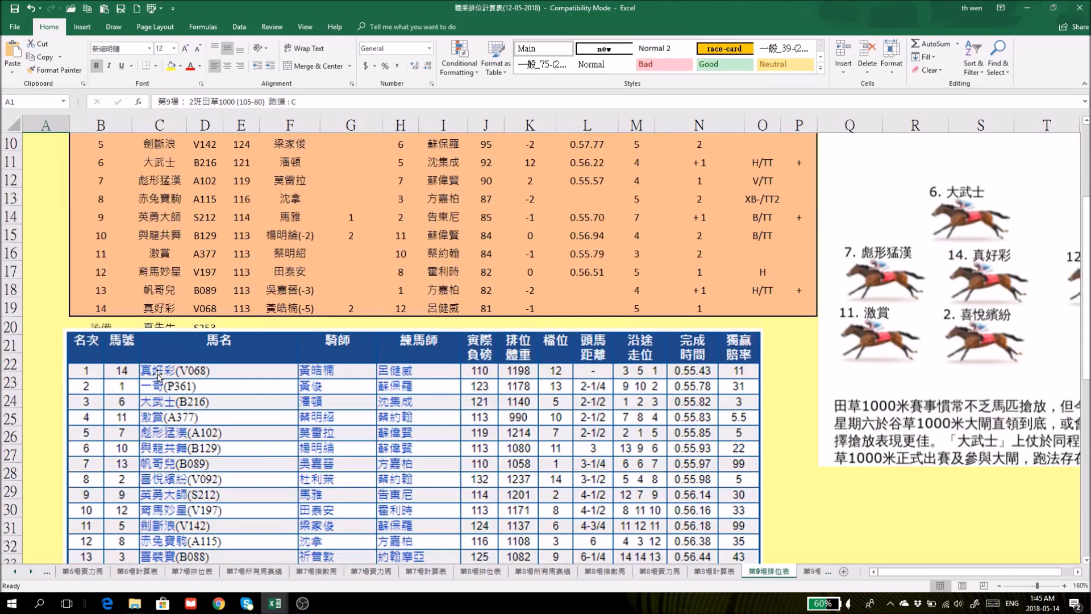
pyautogui.scroll(-5, 932, 517)
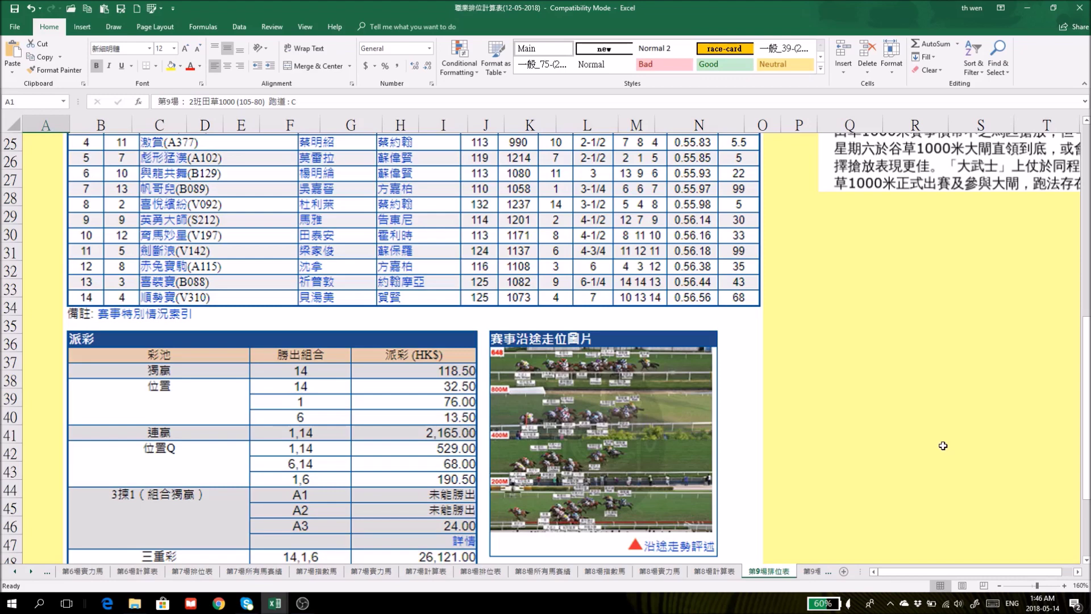
pyautogui.scroll(8, 972, 428)
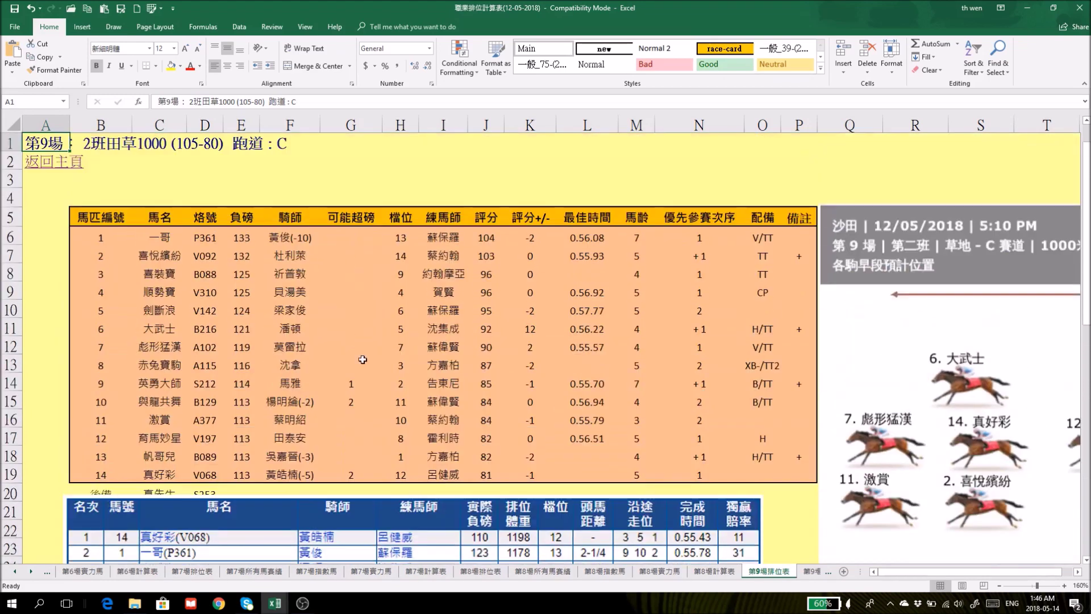
# Show the main pages of the 職業排位計算表 and 職業數據庫 workbooks, and switch to the YouTube video page in Chrome.
pyautogui.click(54, 163)
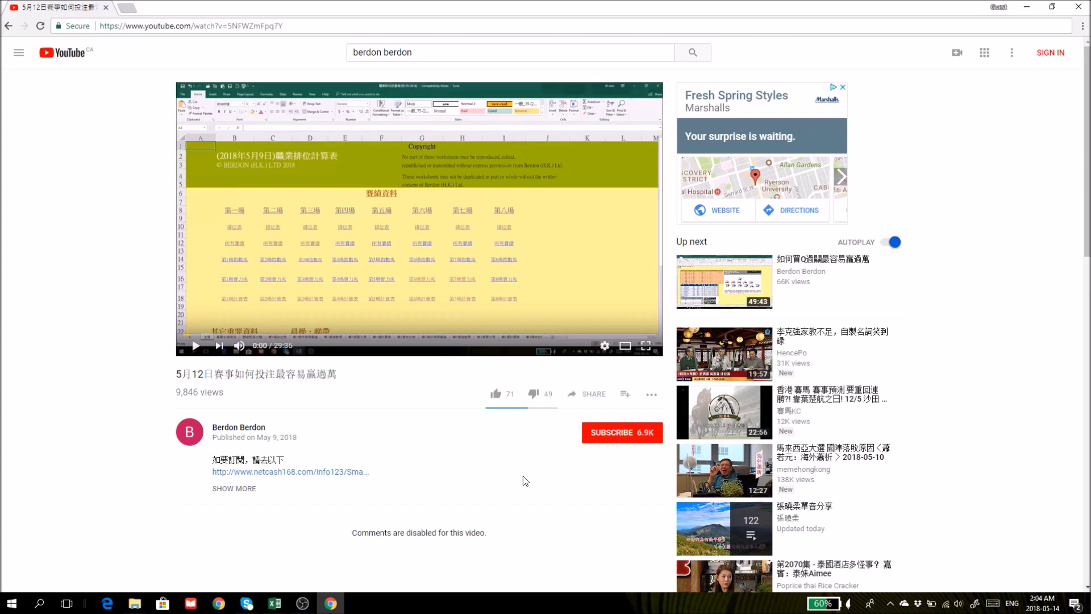
pyautogui.click(278, 606)
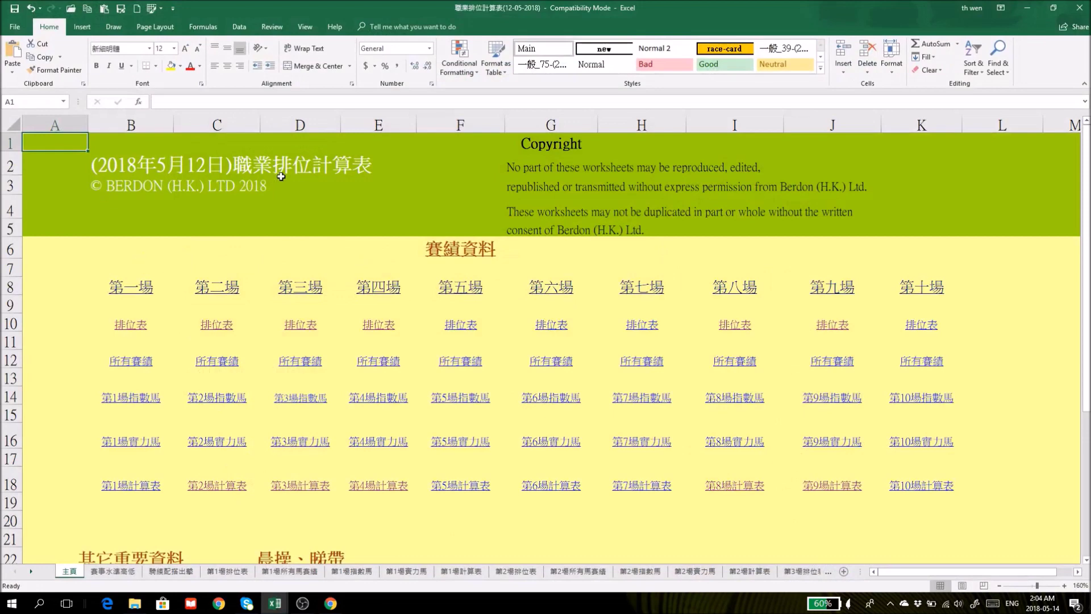
pyautogui.moveTo(274, 603)
pyautogui.click(331, 561)
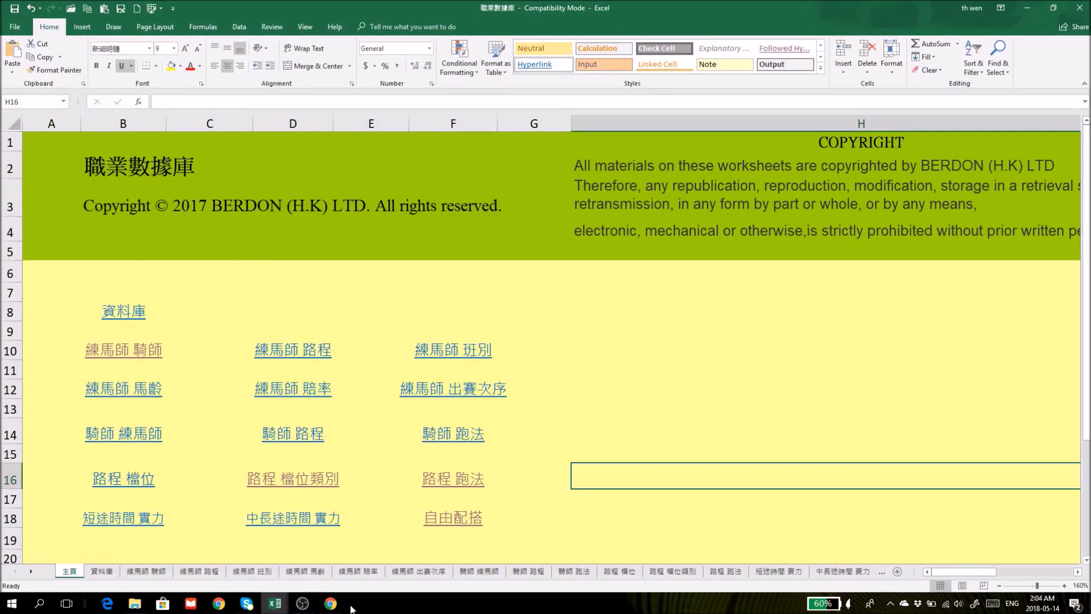
pyautogui.click(332, 603)
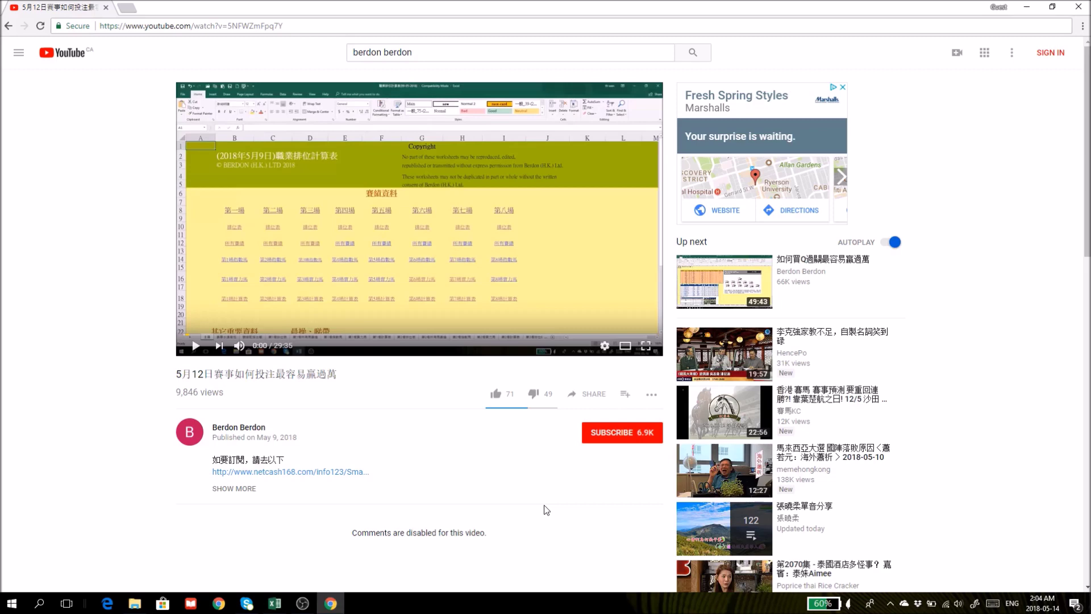